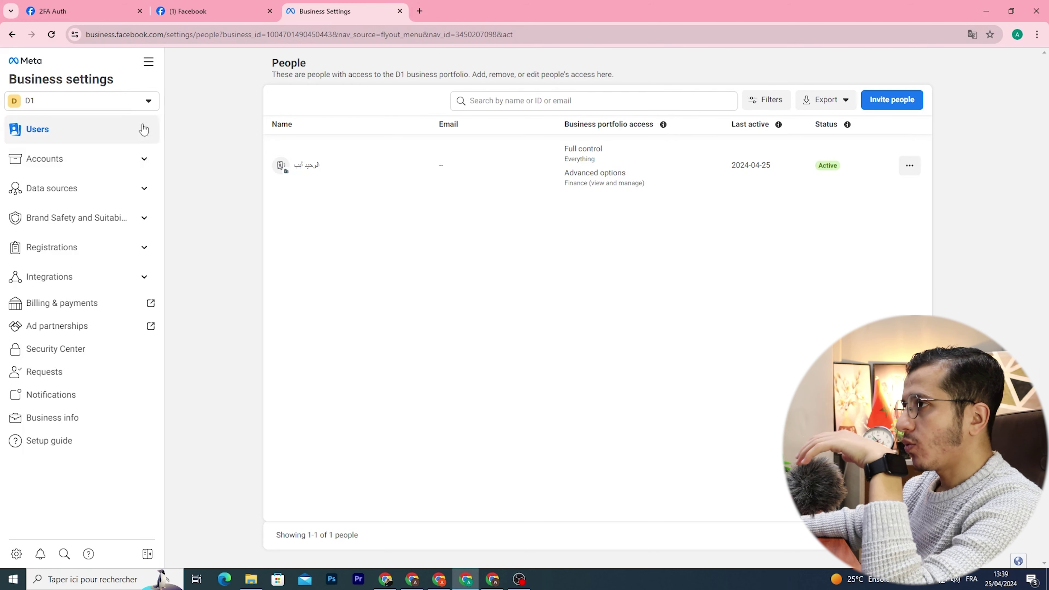
# Keep the D1 business portfolio selected and open its list of datasets
pyautogui.click(128, 103)
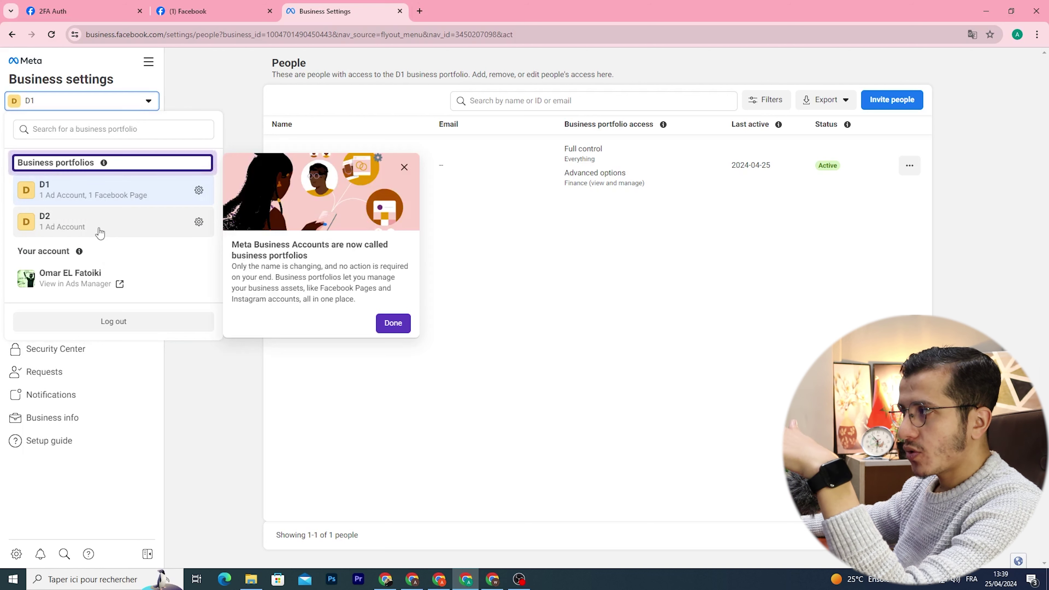
pyautogui.click(89, 202)
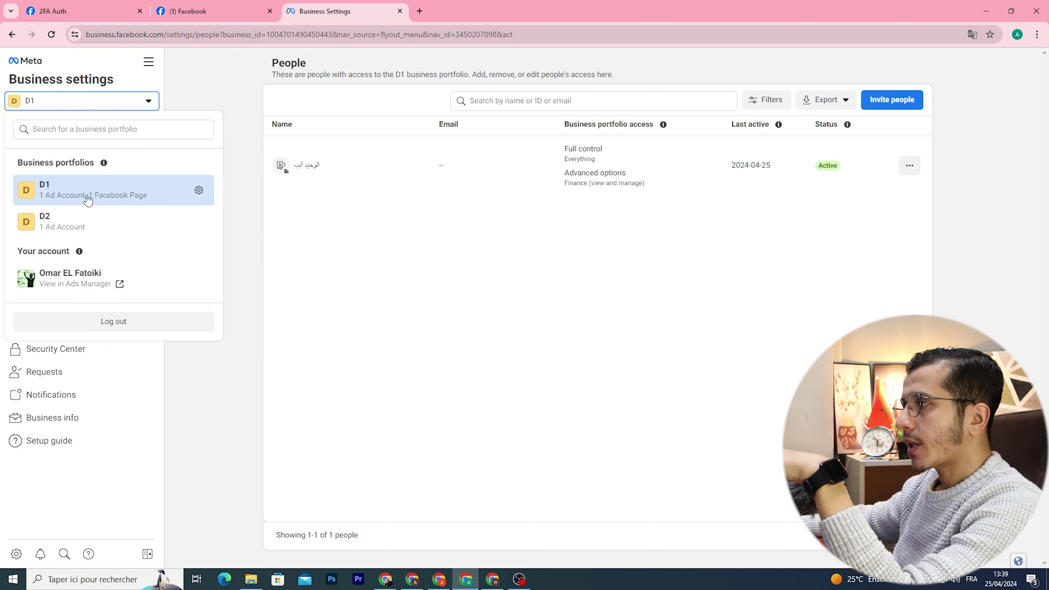
pyautogui.click(243, 77)
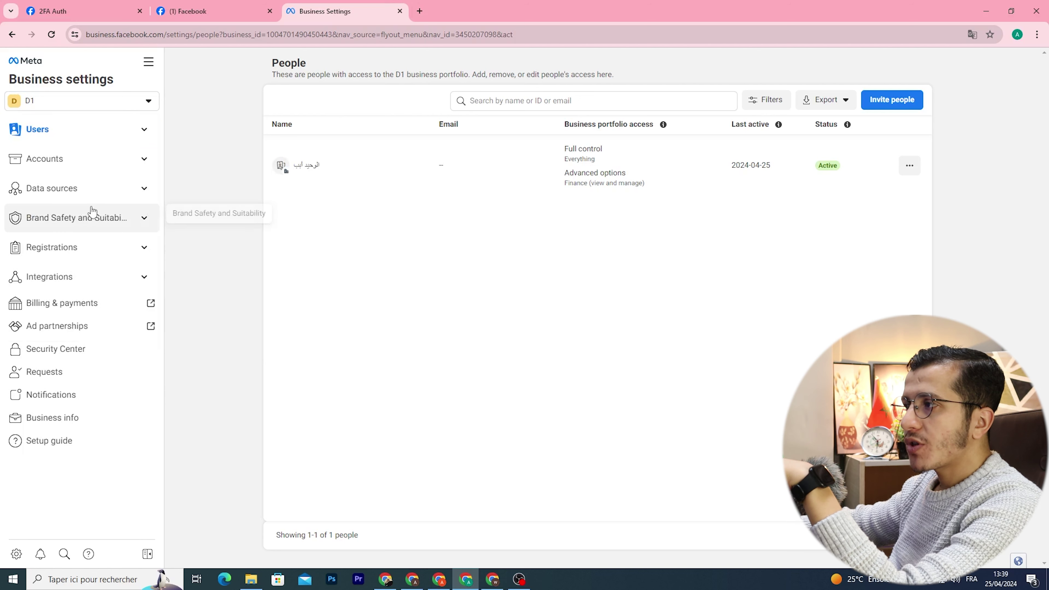
pyautogui.click(76, 202)
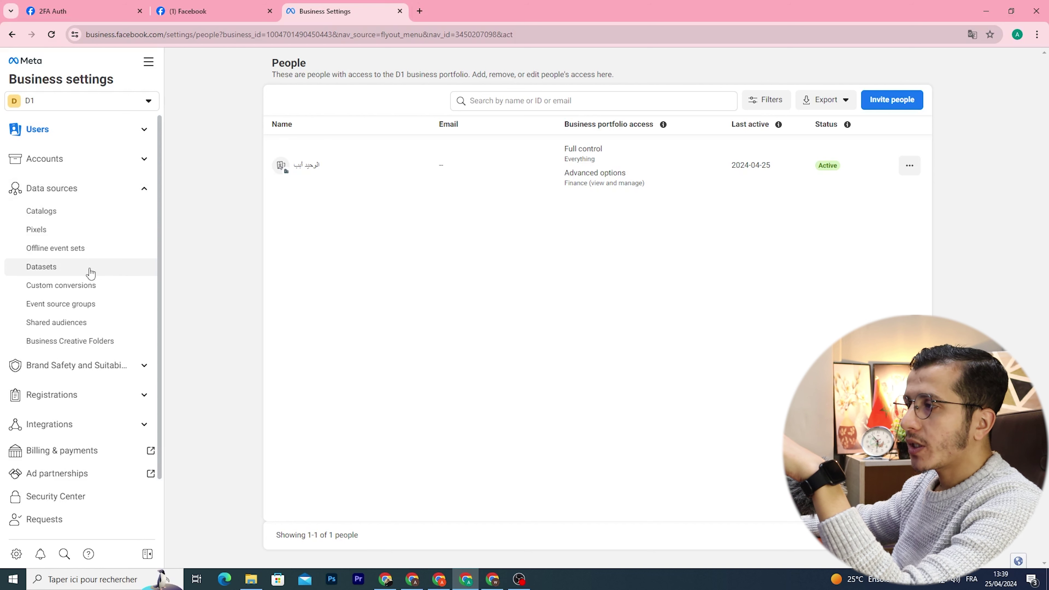
pyautogui.click(43, 272)
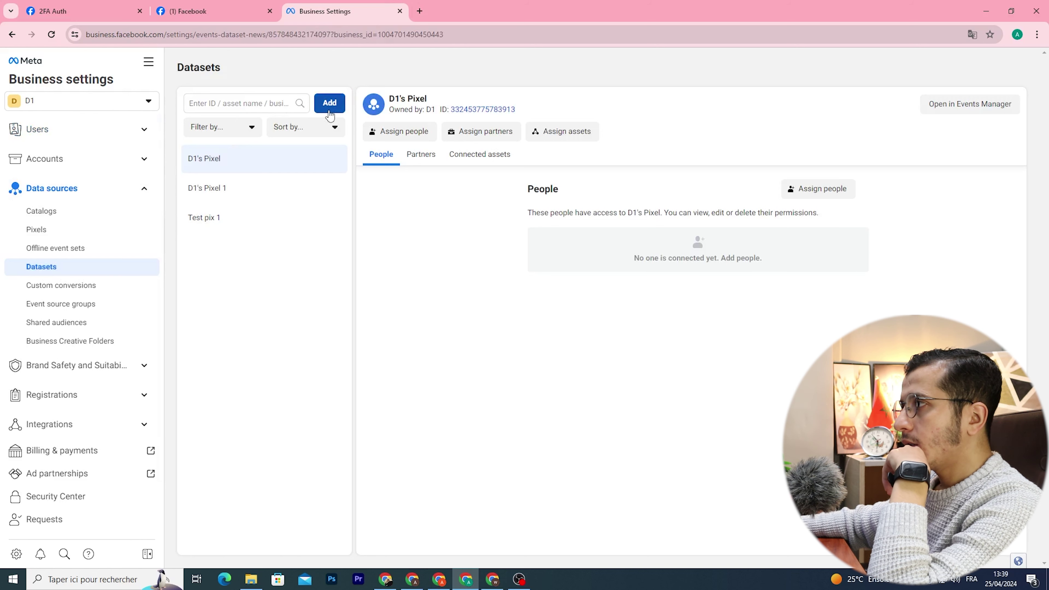
# Create a new dataset named "Pixel WP" in the D1 portfolio
pyautogui.click(329, 103)
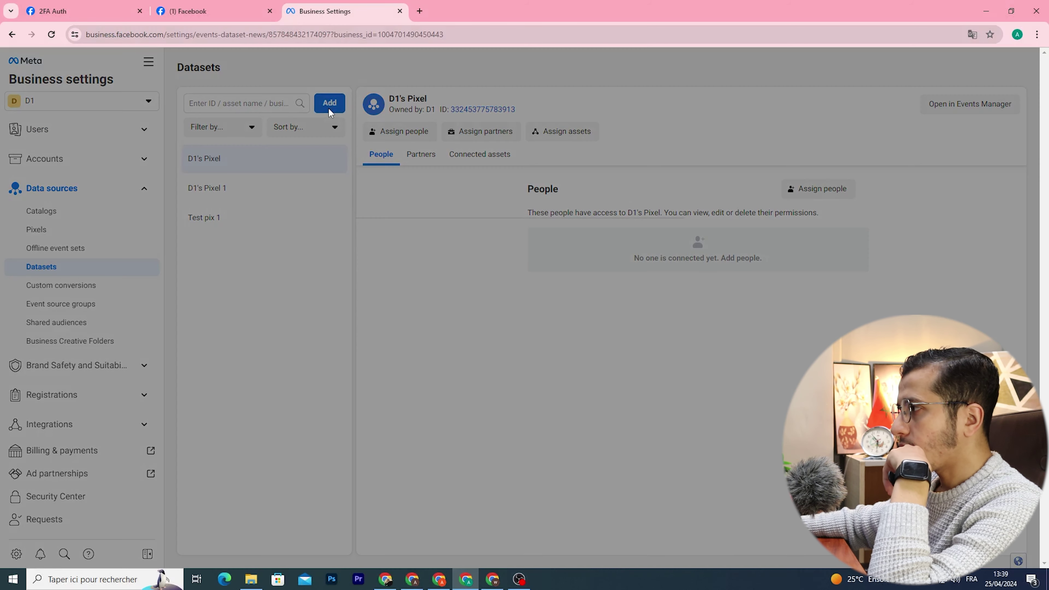
pyautogui.click(429, 296)
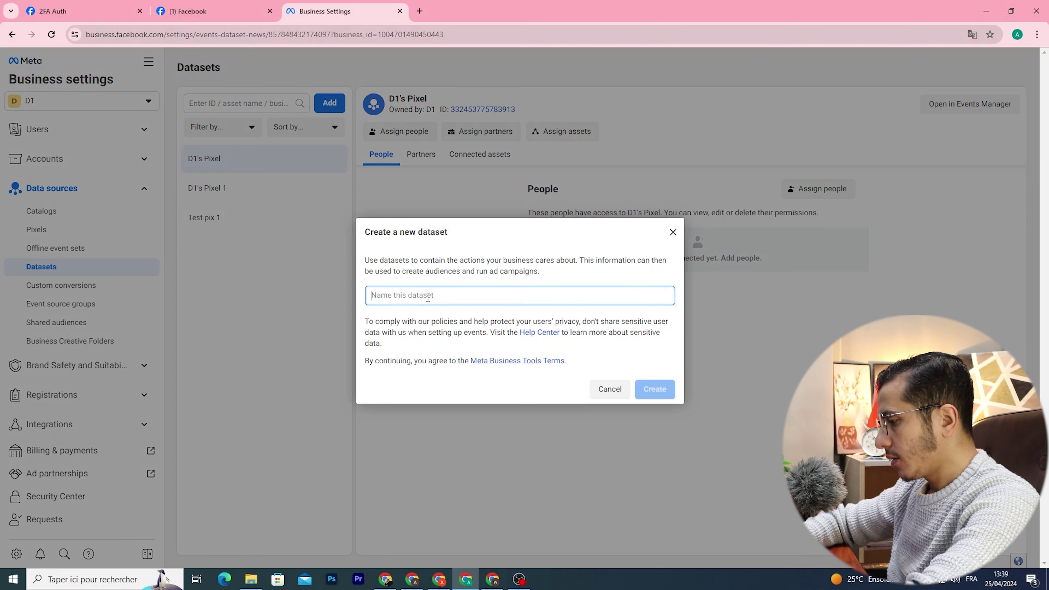
pyautogui.write('Pixel Wp')
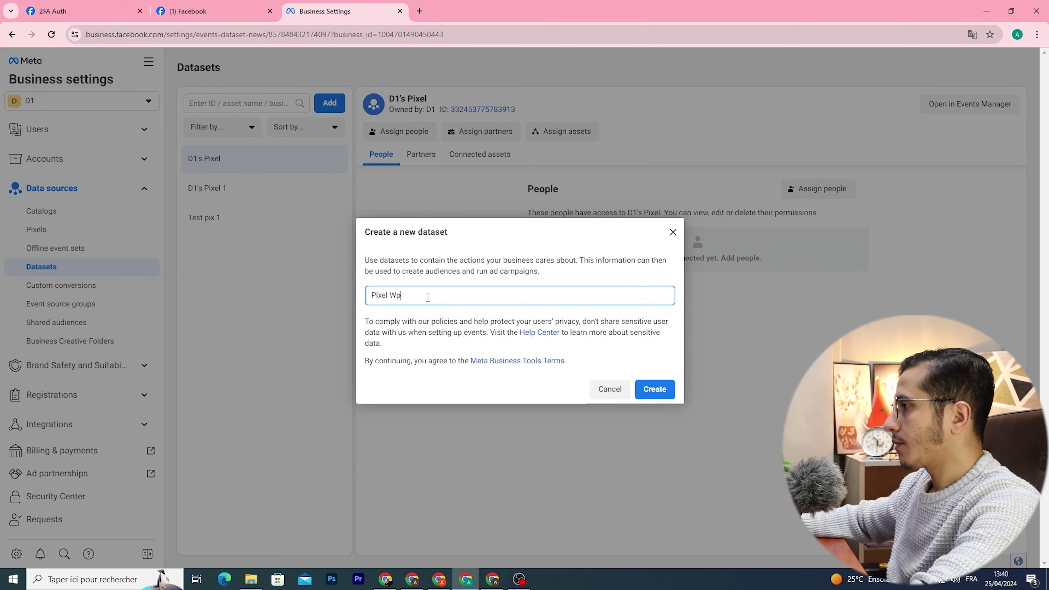
pyautogui.write('W')
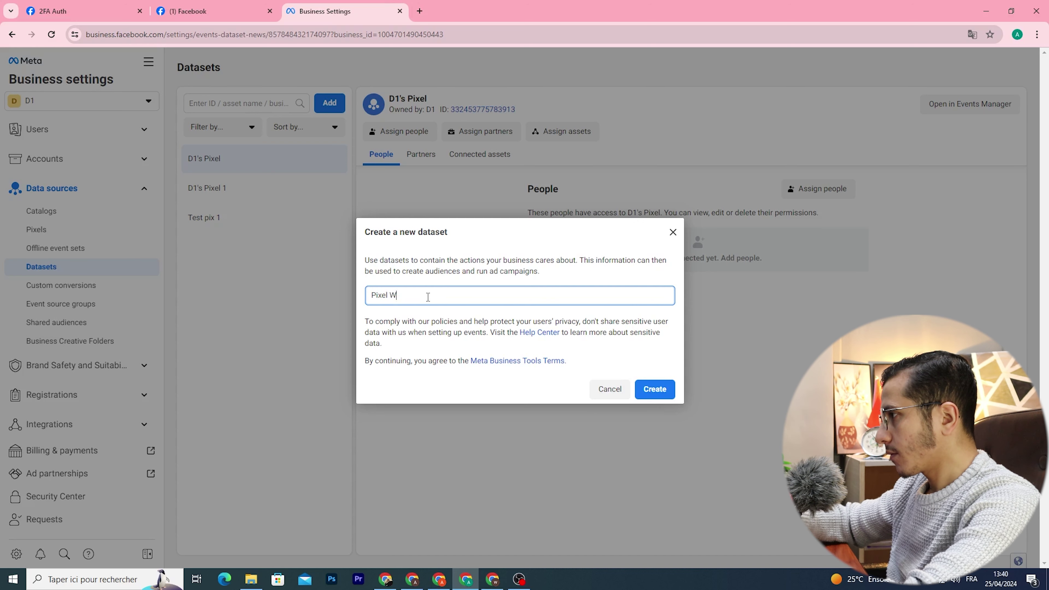
pyautogui.write('P')
pyautogui.click(646, 389)
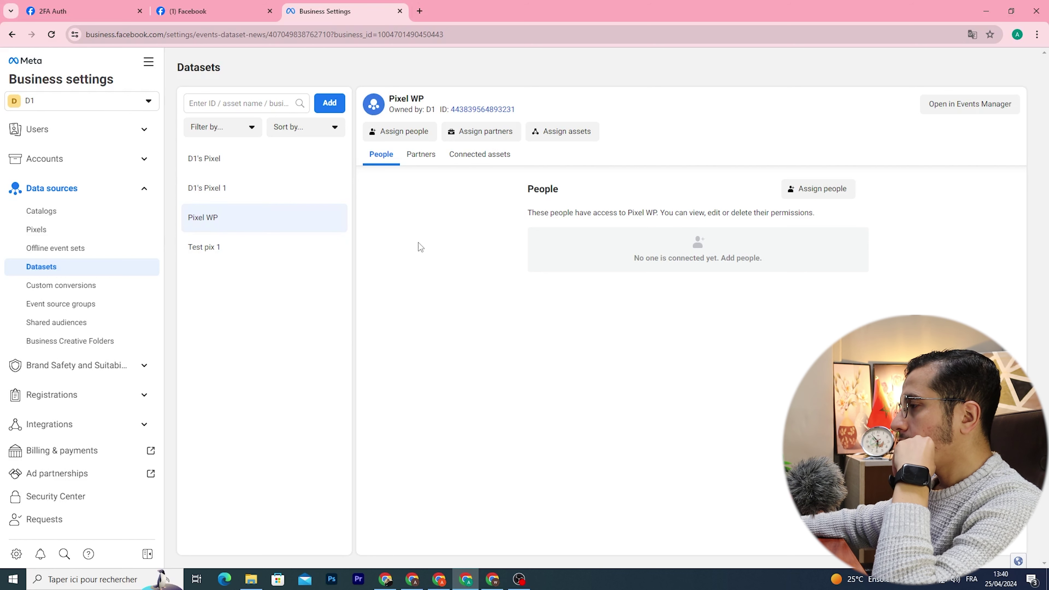
# Assign Ad Account 1 as a connected asset of the Pixel WP dataset
pyautogui.click(500, 163)
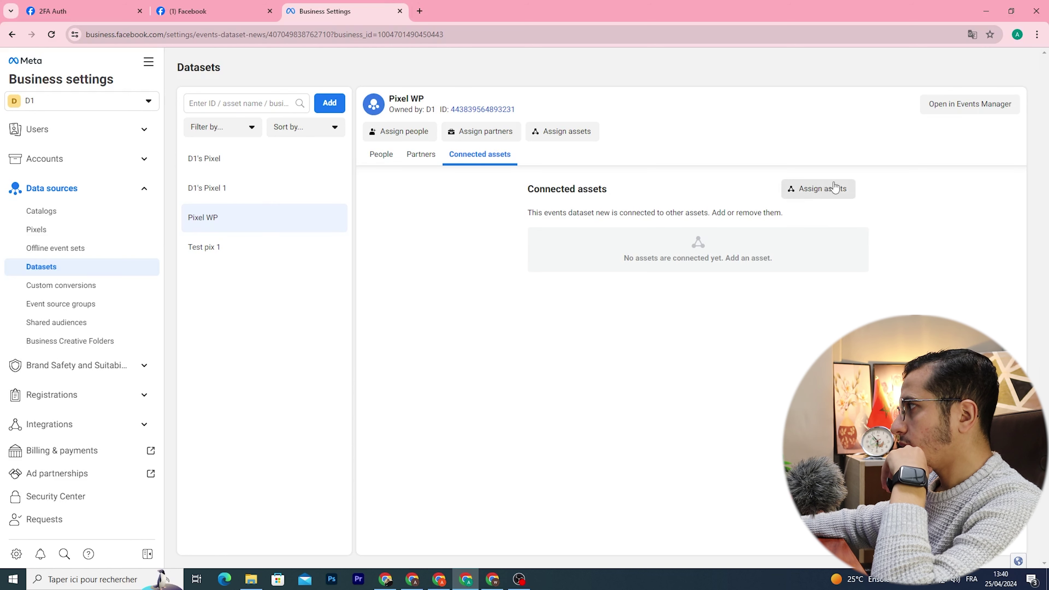
pyautogui.click(815, 194)
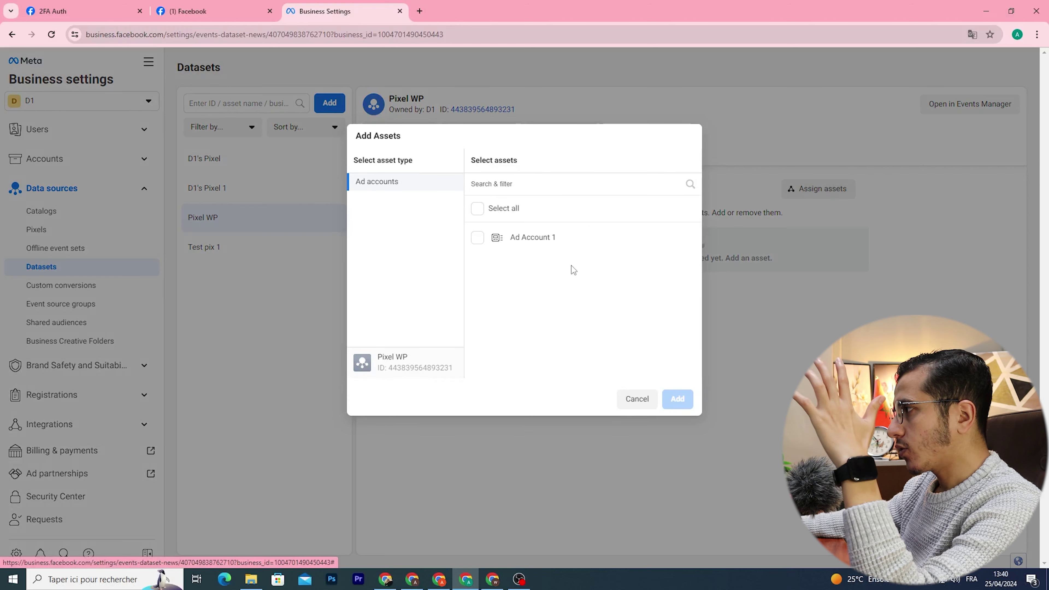
pyautogui.click(535, 248)
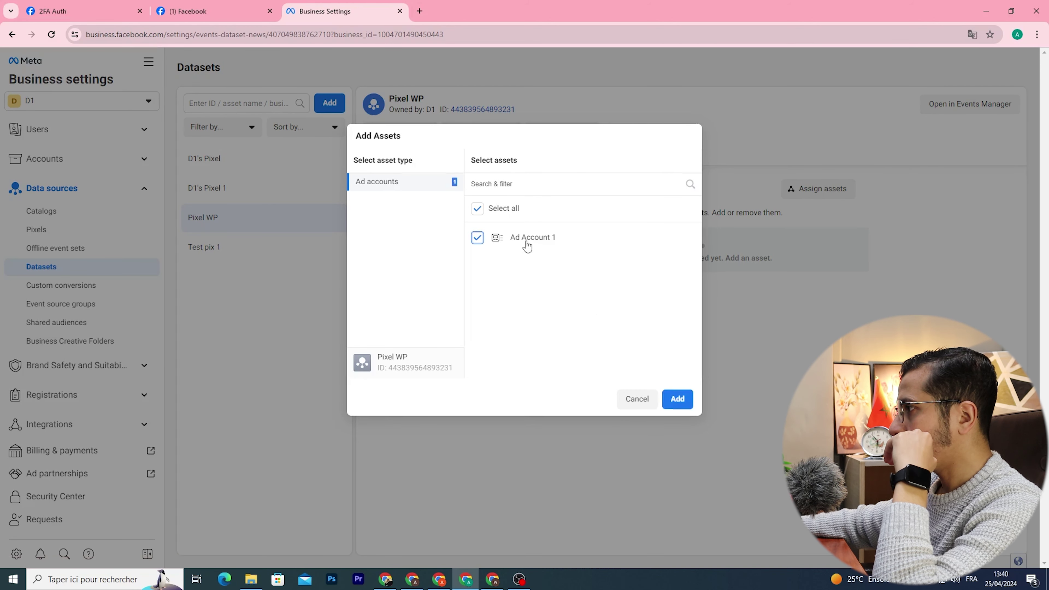
pyautogui.click(676, 399)
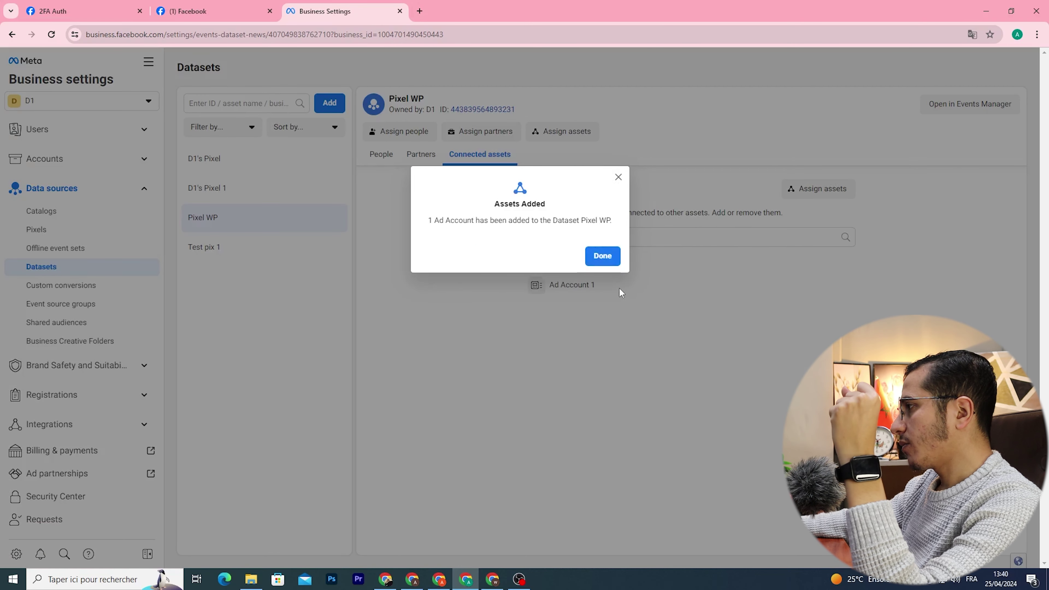
pyautogui.click(603, 258)
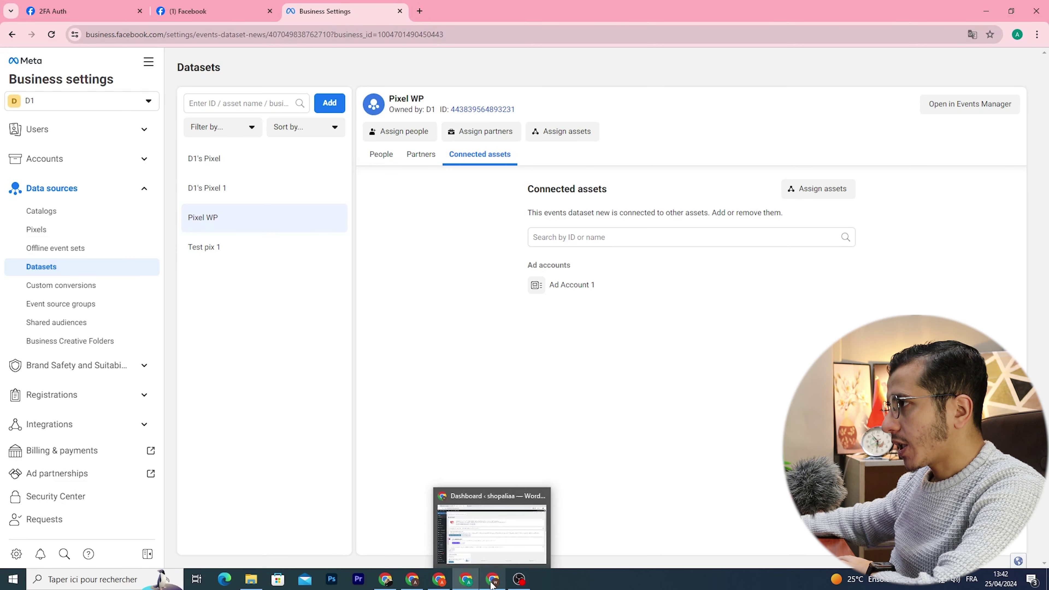
# Switch to the shopaliaa WordPress dashboard, search new plugins for "pixel", and install and activate Meta pixel for WordPress
pyautogui.click(491, 581)
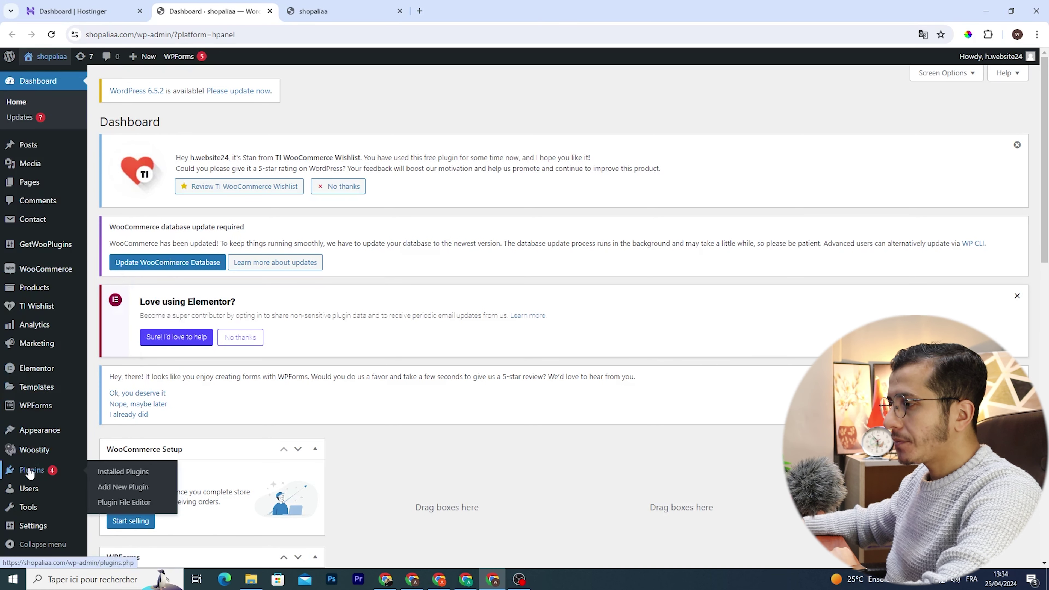
pyautogui.click(29, 472)
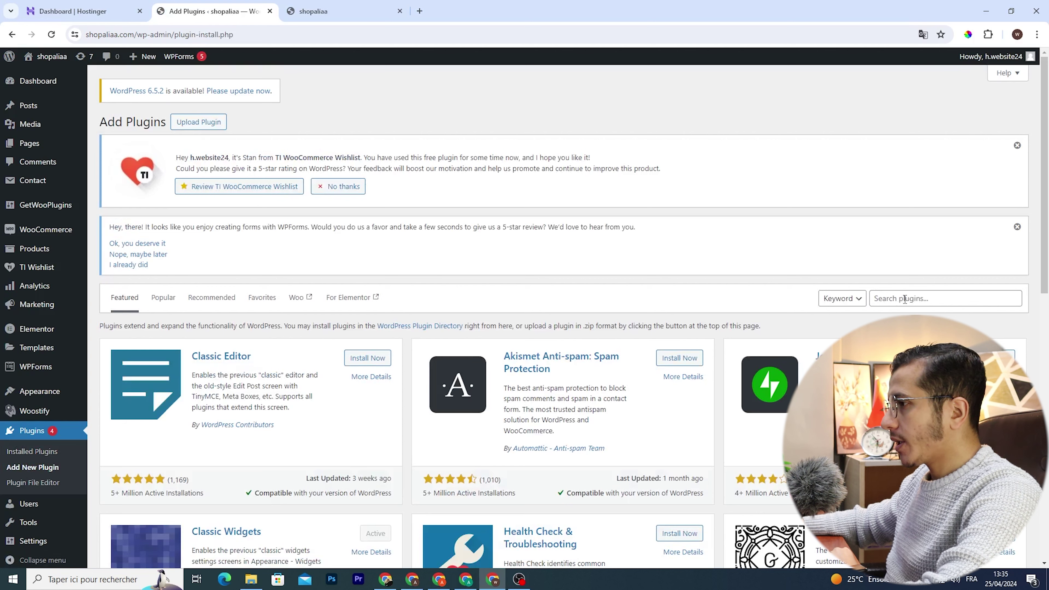
pyautogui.click(905, 303)
pyautogui.write('pixel')
pyautogui.scroll(-2, 426, 386)
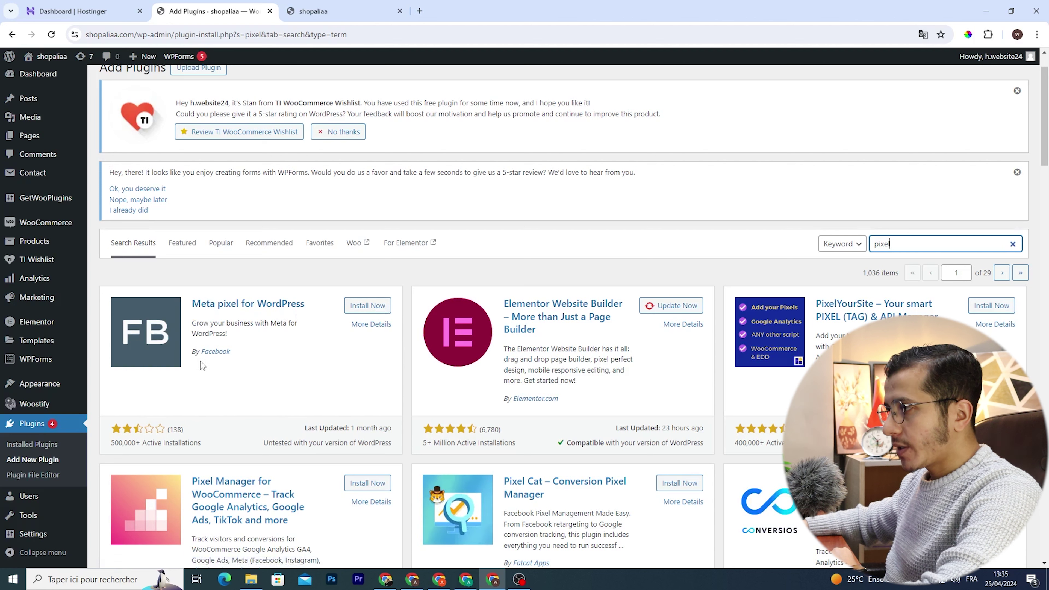
pyautogui.click(367, 306)
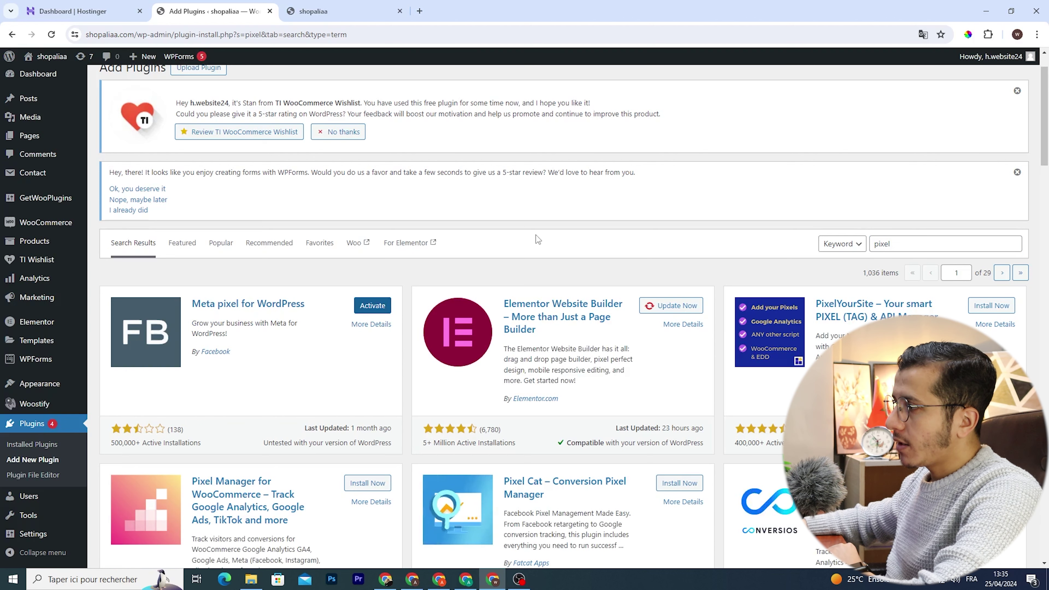
pyautogui.click(372, 305)
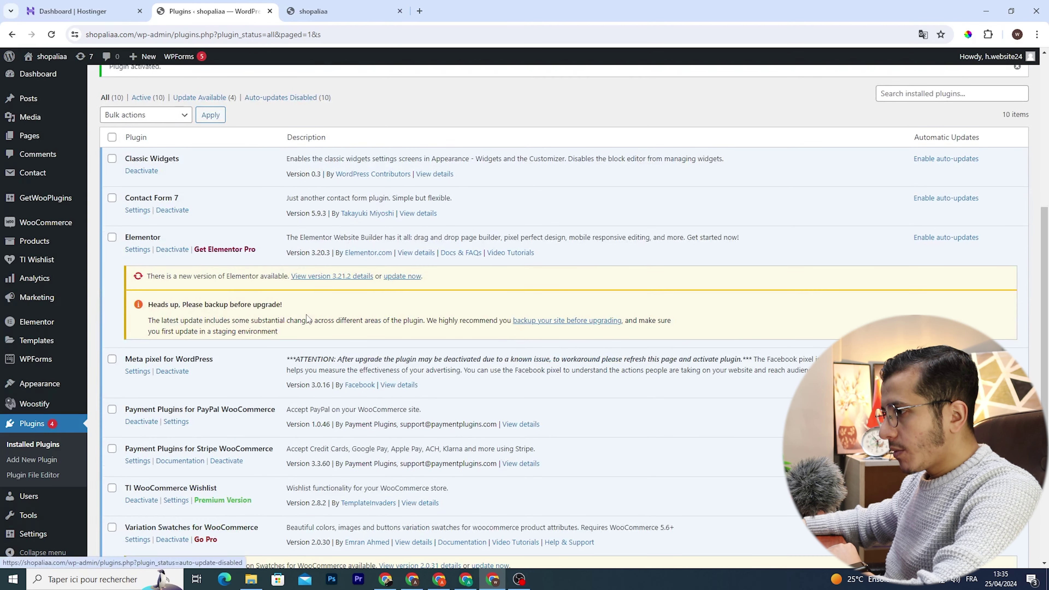
# Open the Meta pixel plugin's settings and start the Facebook connection with the logged-in account, accepting the WordPress App's permissions
pyautogui.scroll(-3, 307, 317)
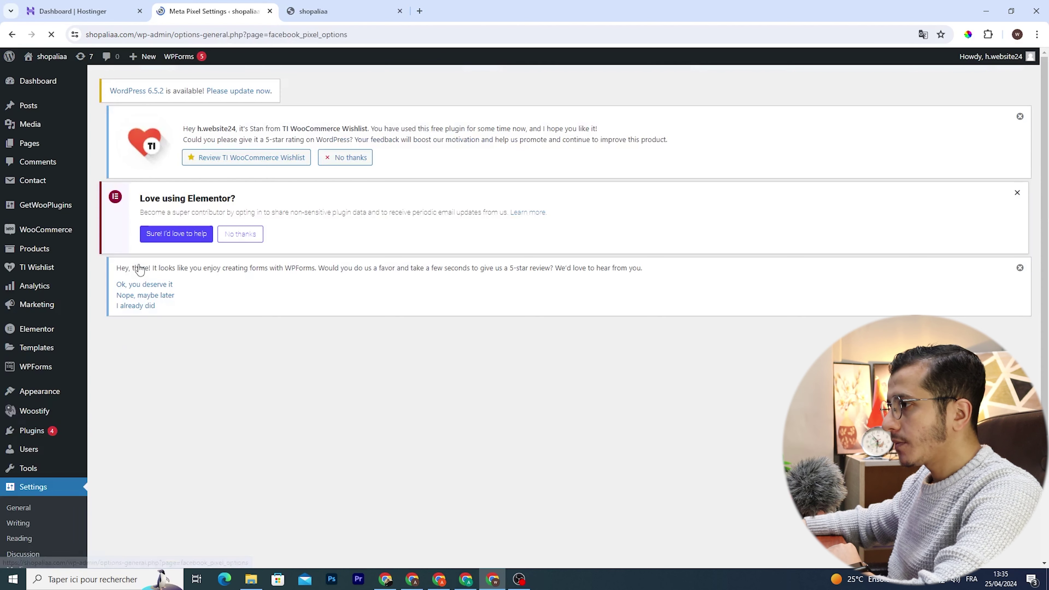
pyautogui.scroll(-3, 231, 431)
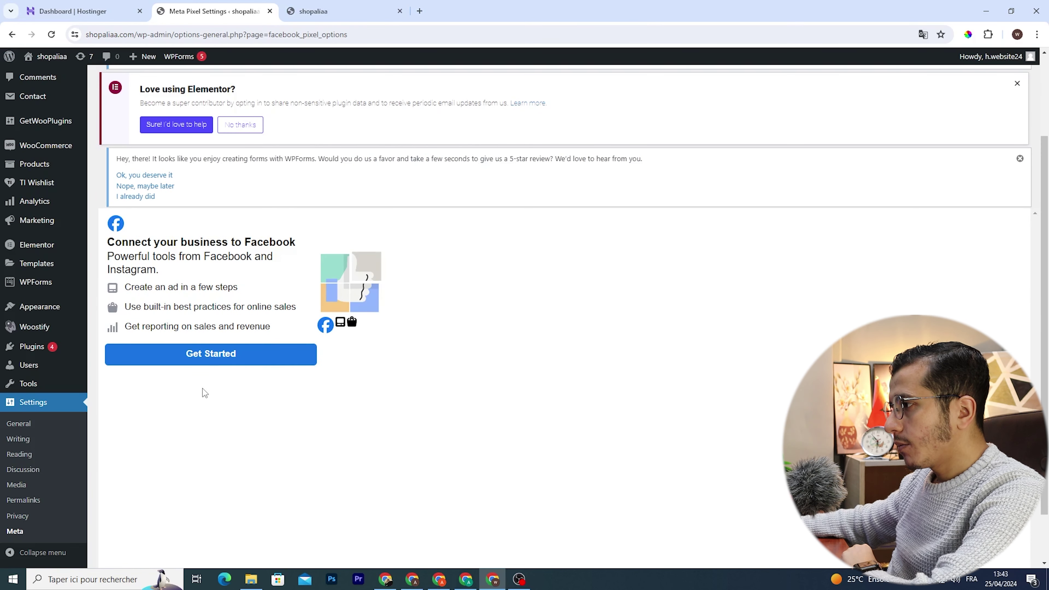
pyautogui.click(210, 358)
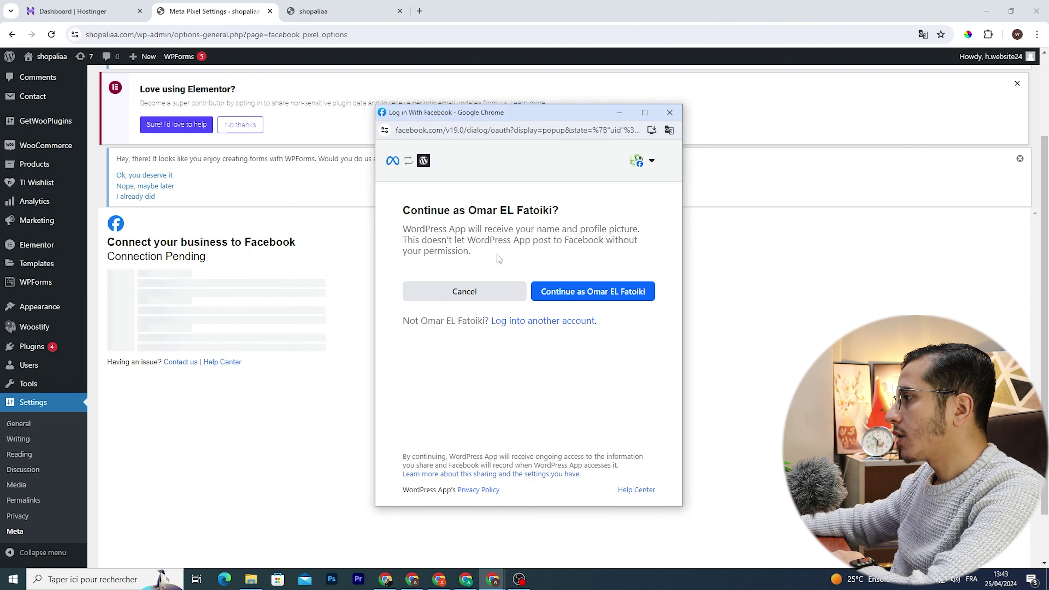
pyautogui.click(600, 298)
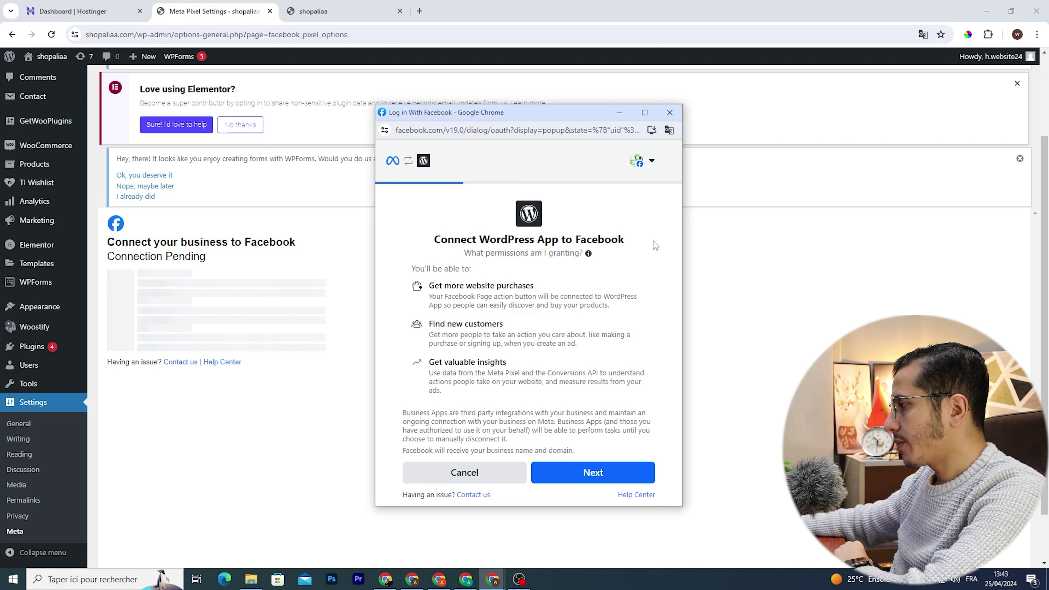
pyautogui.click(595, 475)
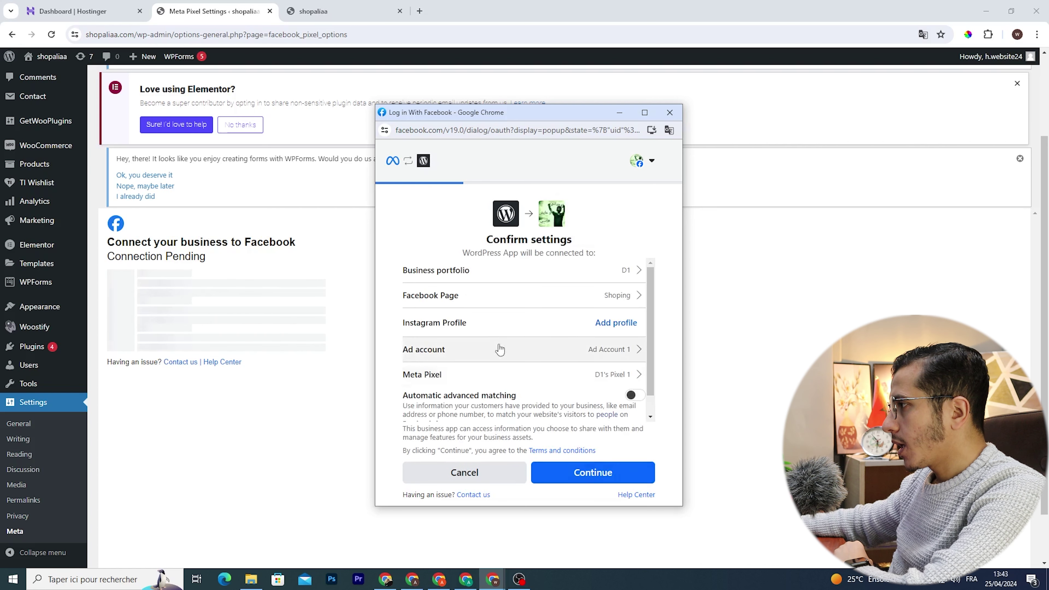
# Check the portfolio that owns Pixel WP in Business settings and confirm D1 as the business portfolio for the WordPress connection
pyautogui.click(510, 270)
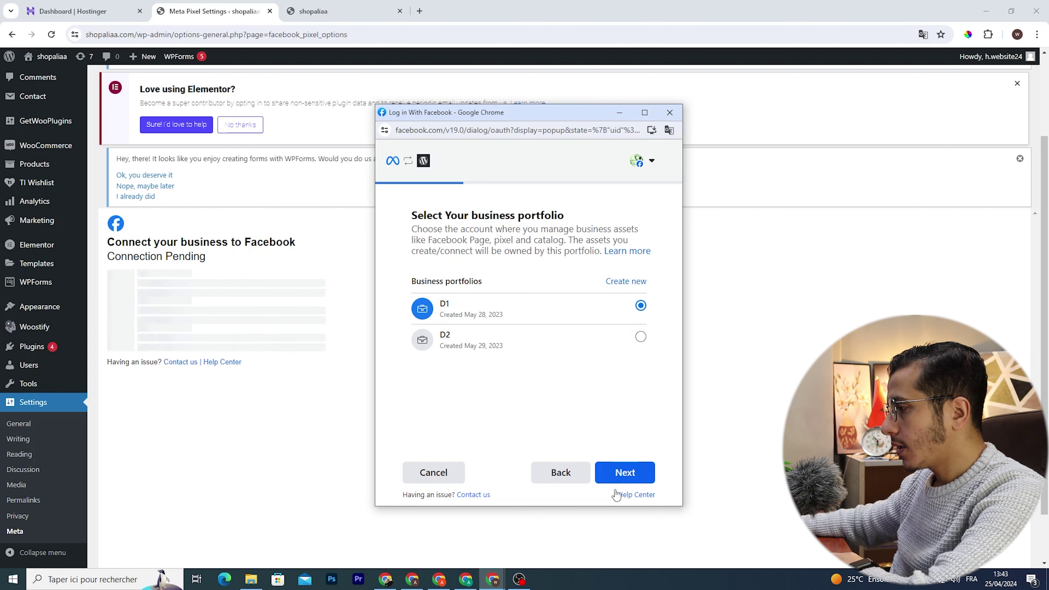
pyautogui.click(465, 579)
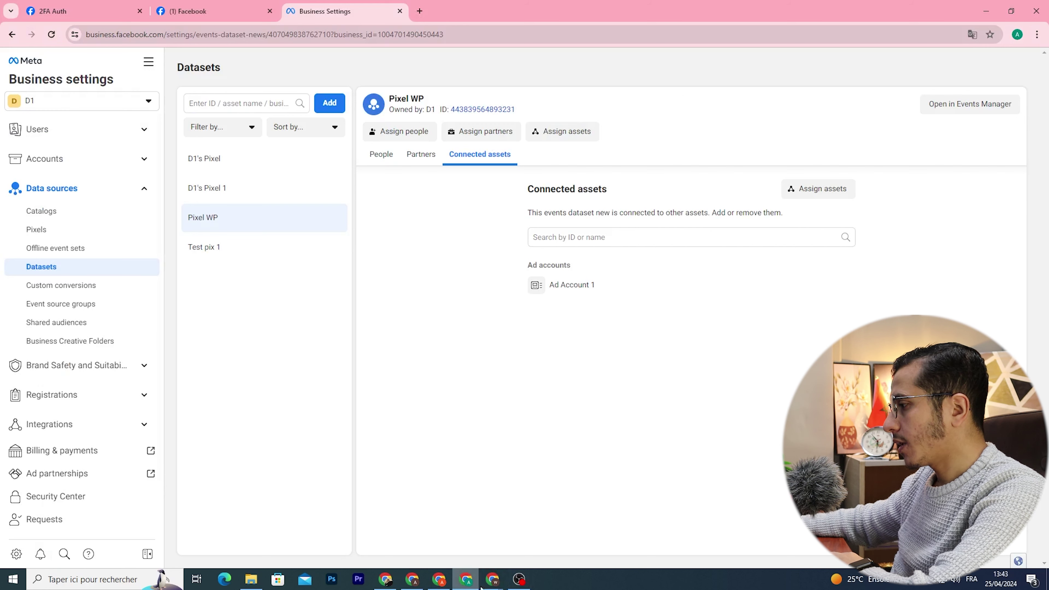
pyautogui.moveTo(488, 586)
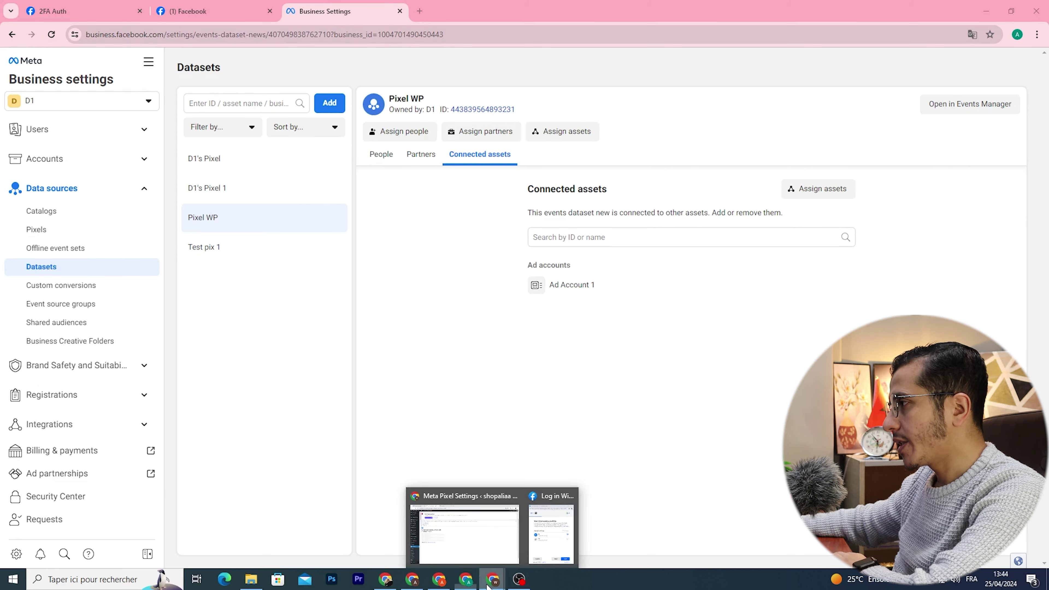
pyautogui.click(540, 550)
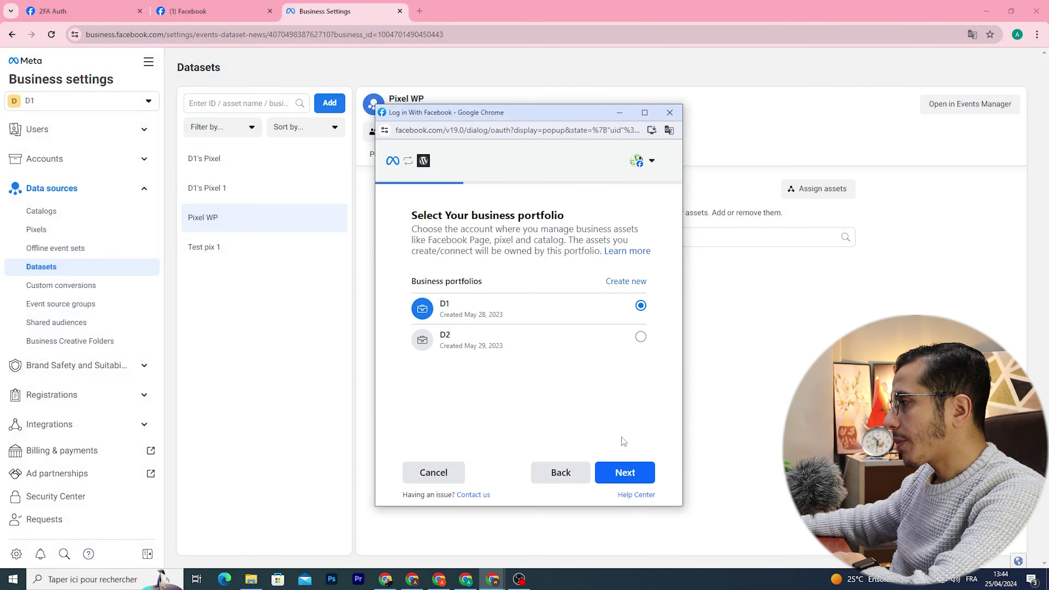
pyautogui.click(628, 473)
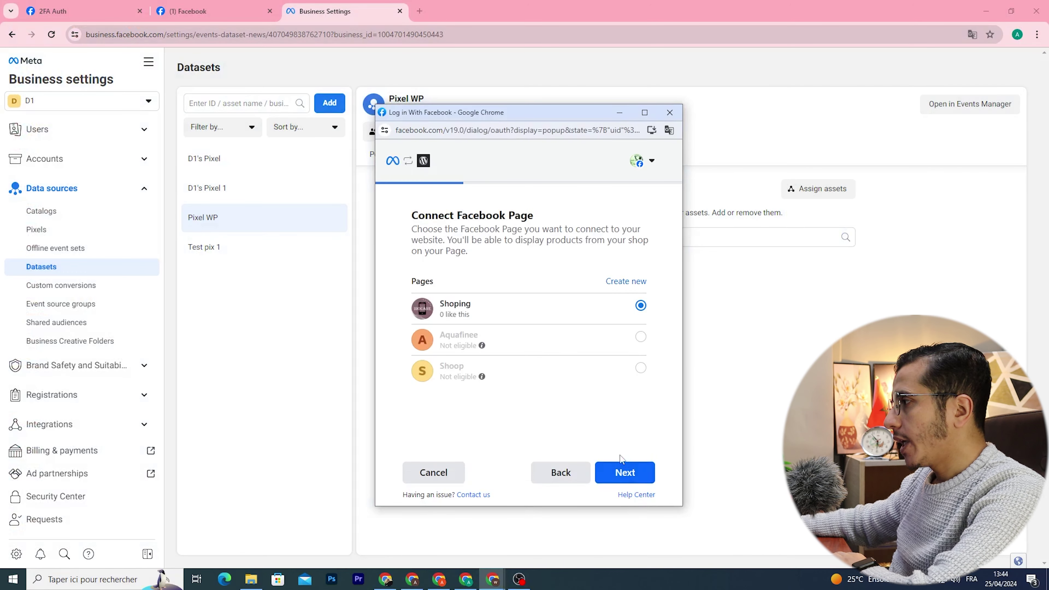
# Connect the Shoping Facebook Page to the website and skip connecting to Instagram
pyautogui.click(618, 480)
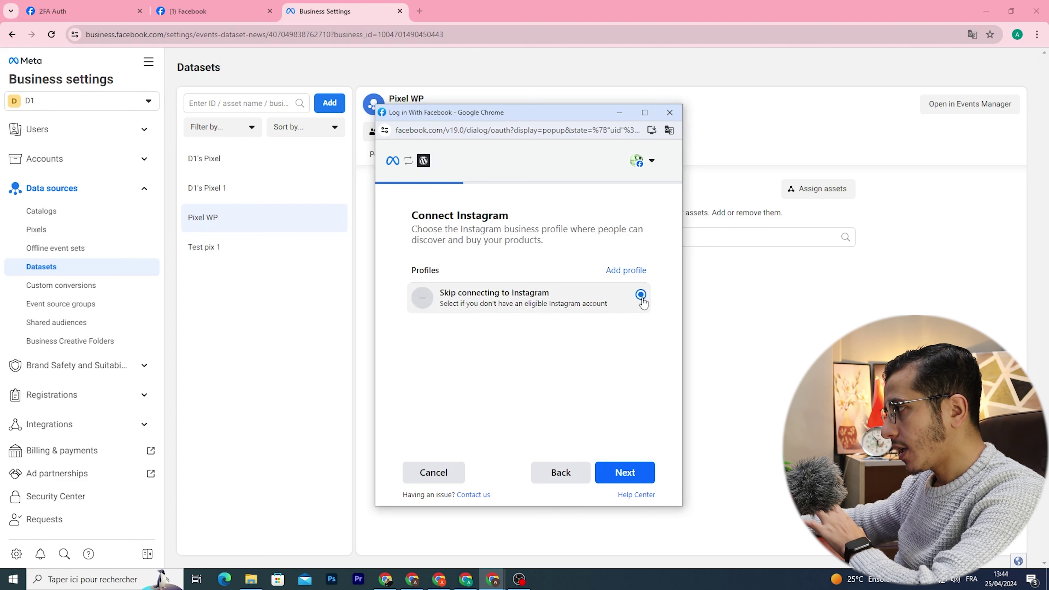
pyautogui.click(633, 473)
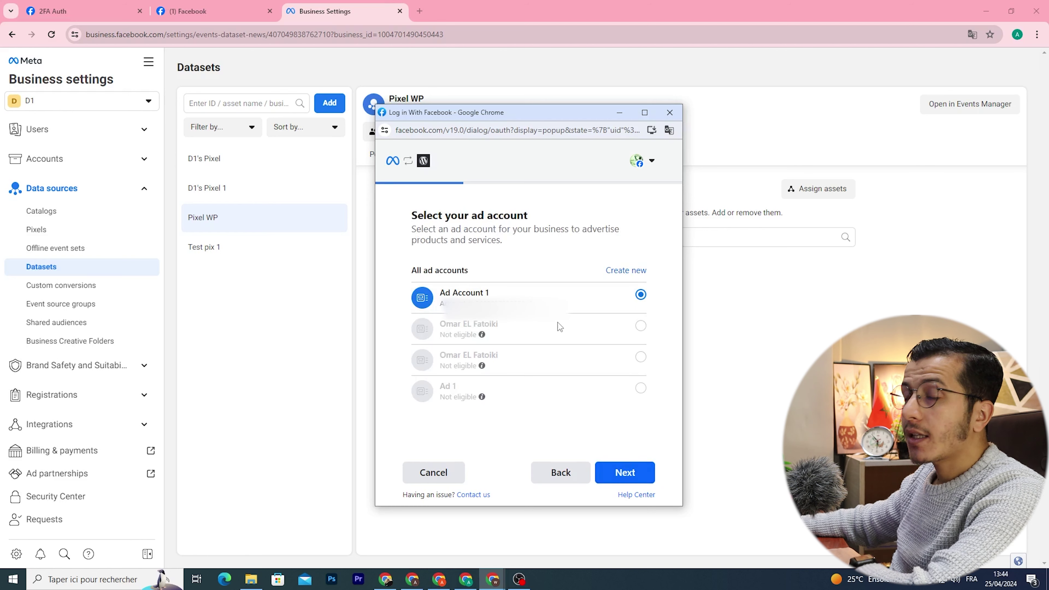
# Check the ad account connected to Pixel WP in Business settings and confirm Ad Account 1 for the WordPress connection
pyautogui.moveTo(557, 323)
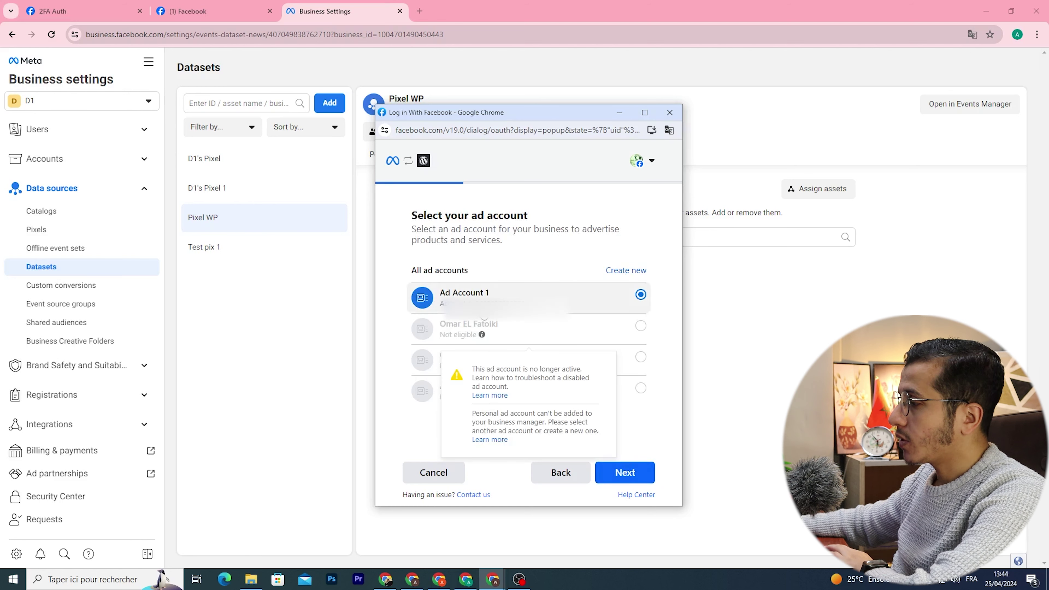
pyautogui.click(471, 580)
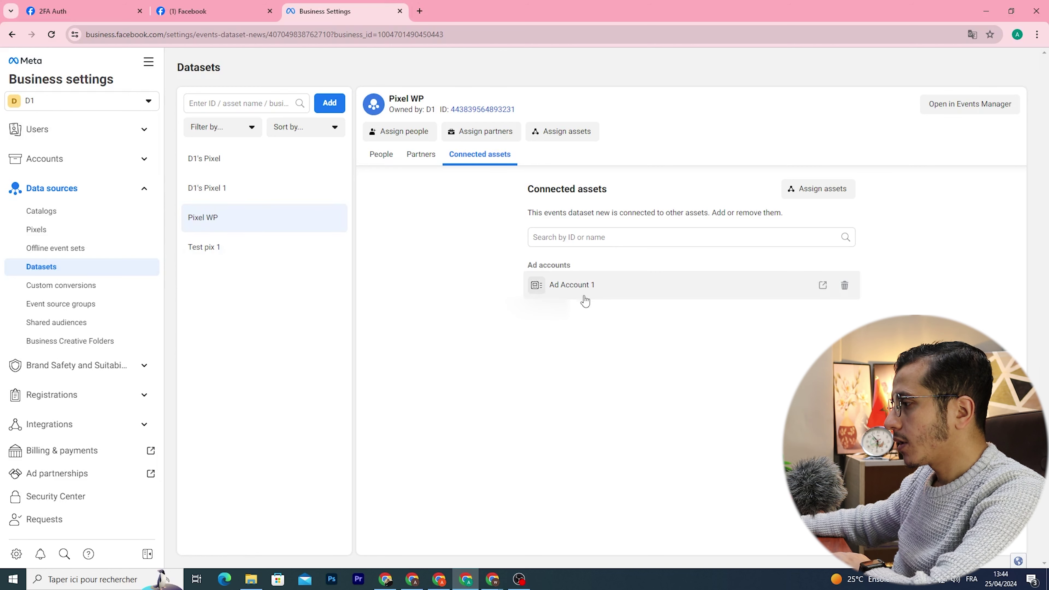
pyautogui.moveTo(493, 579)
pyautogui.click(541, 562)
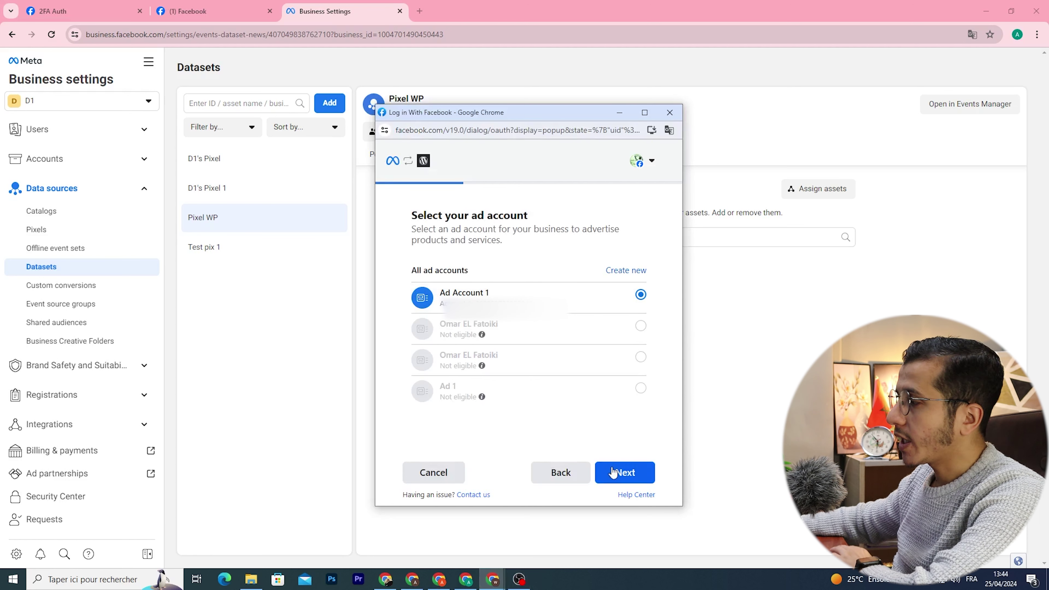
pyautogui.click(620, 475)
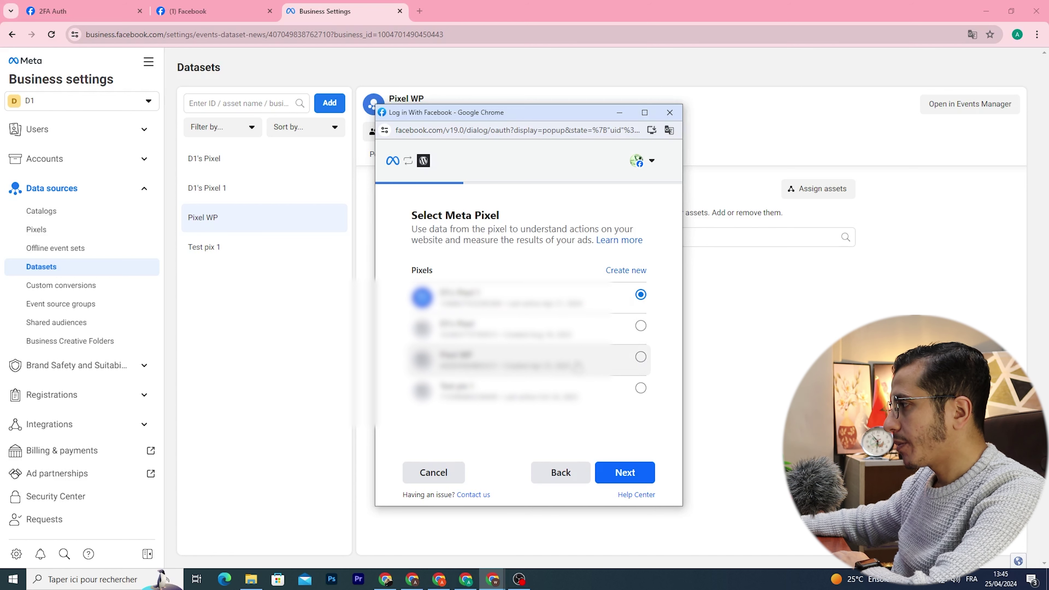
# Select Pixel WP as the Meta Pixel and confirm the connection settings with Automatic advanced matching turned on
pyautogui.click(641, 358)
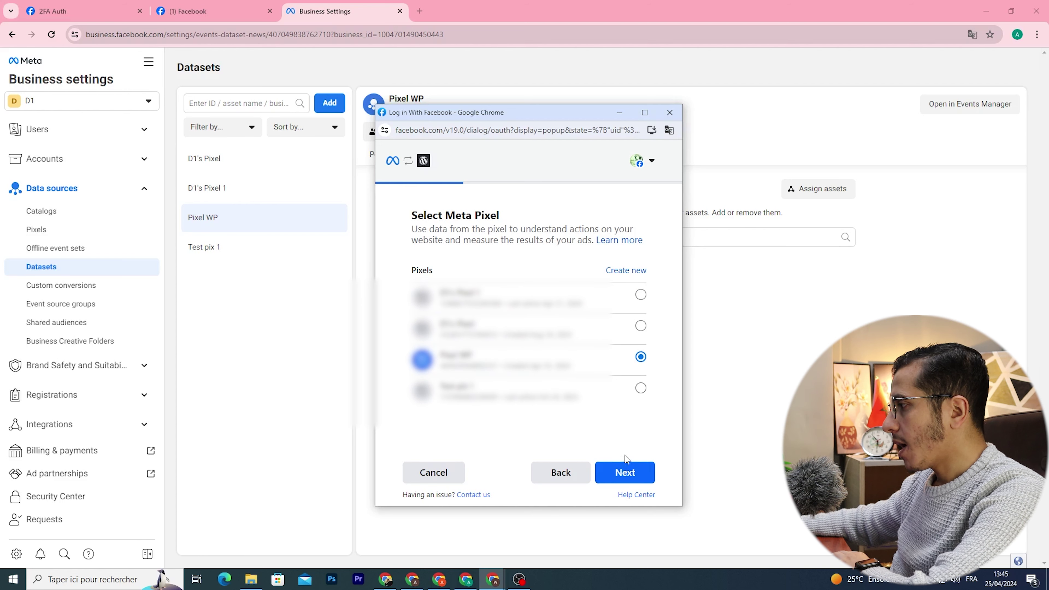
pyautogui.click(624, 472)
pyautogui.scroll(-1, 527, 368)
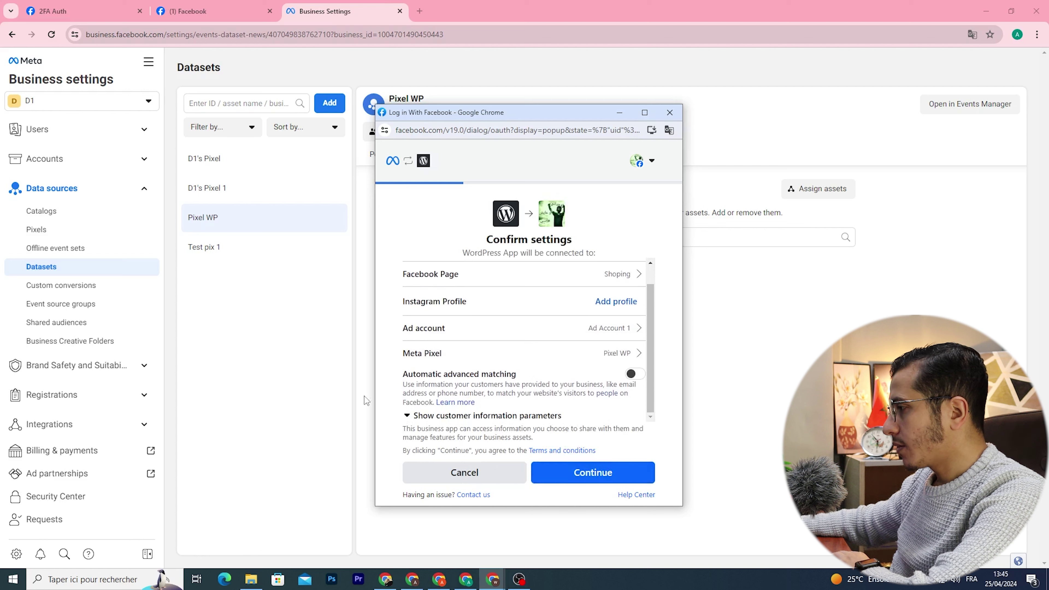
pyautogui.scroll(1, 546, 413)
pyautogui.scroll(-1, 578, 401)
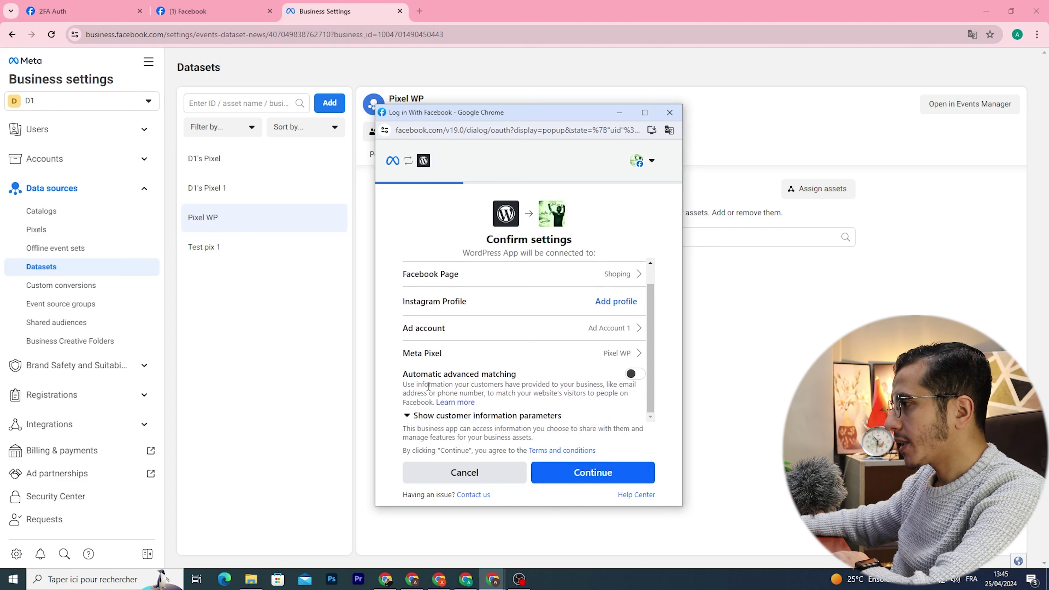
pyautogui.click(632, 374)
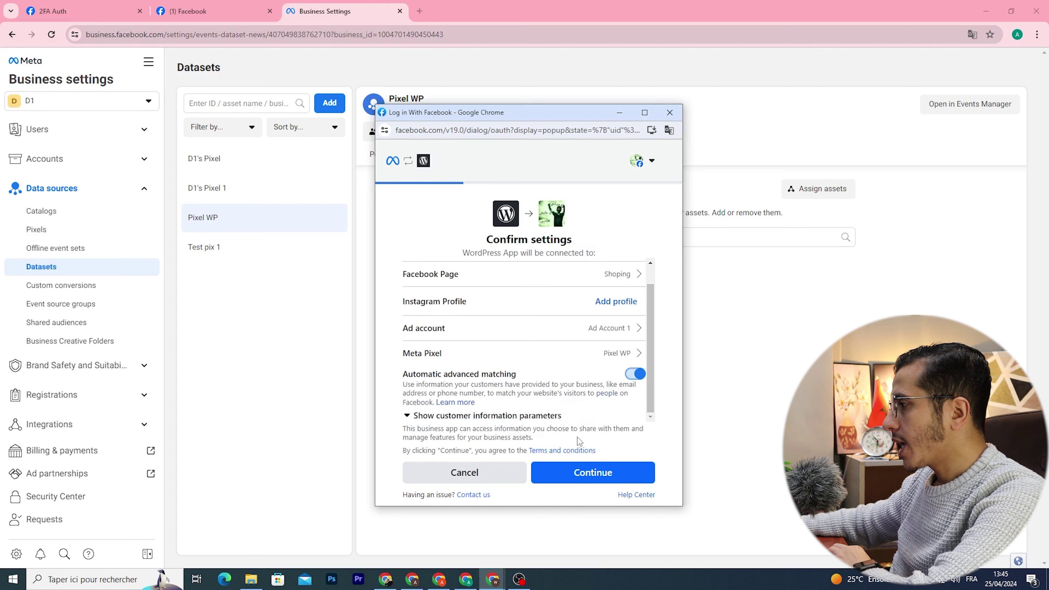
pyautogui.click(596, 478)
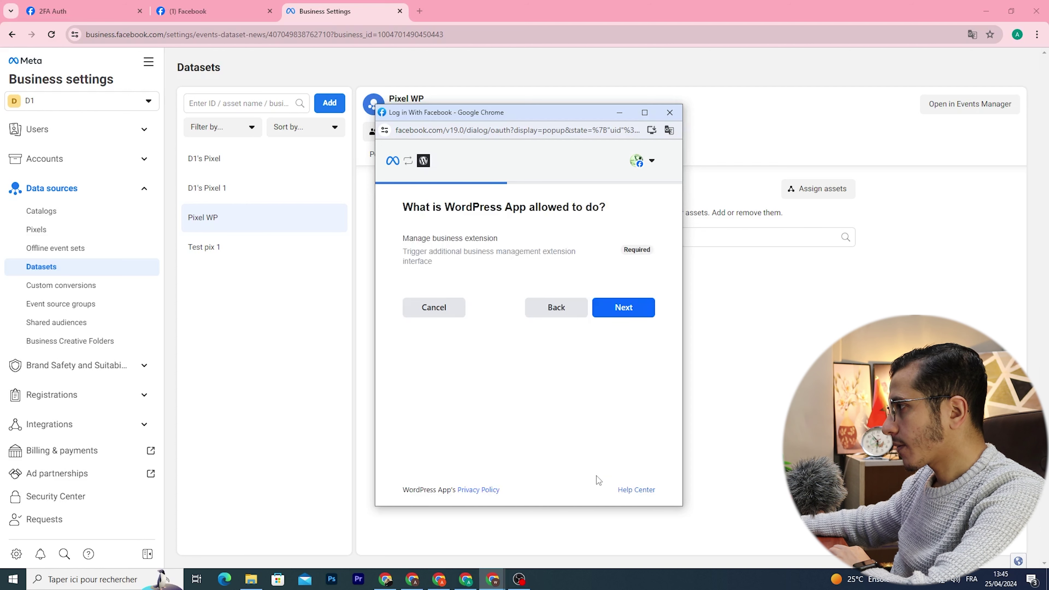
# Accept the WordPress App's business extension permission, finish the Facebook setup and agree to share the token with shopaliaa.com
pyautogui.click(613, 307)
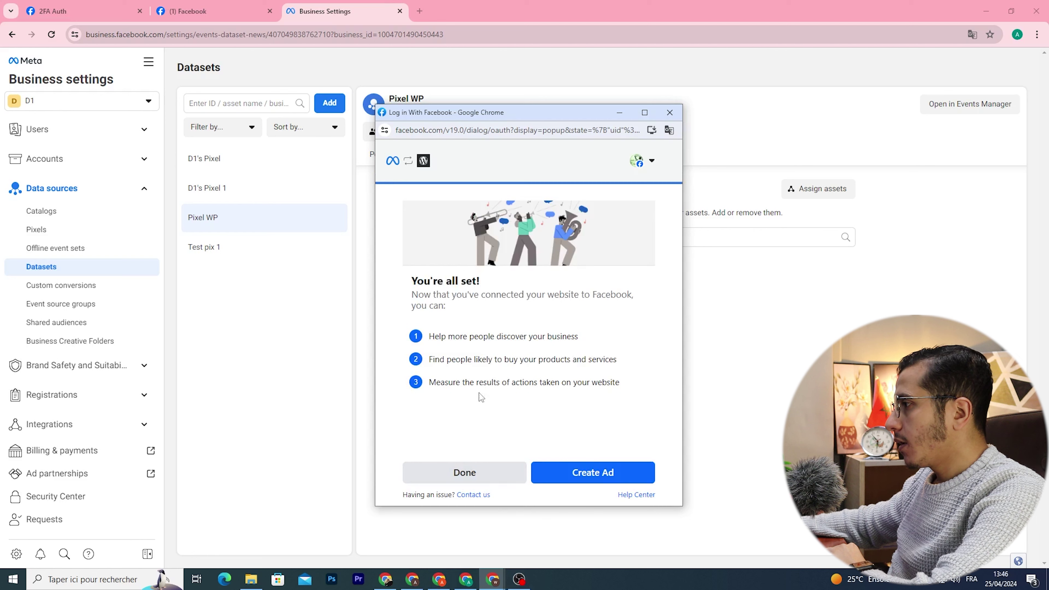
pyautogui.click(467, 471)
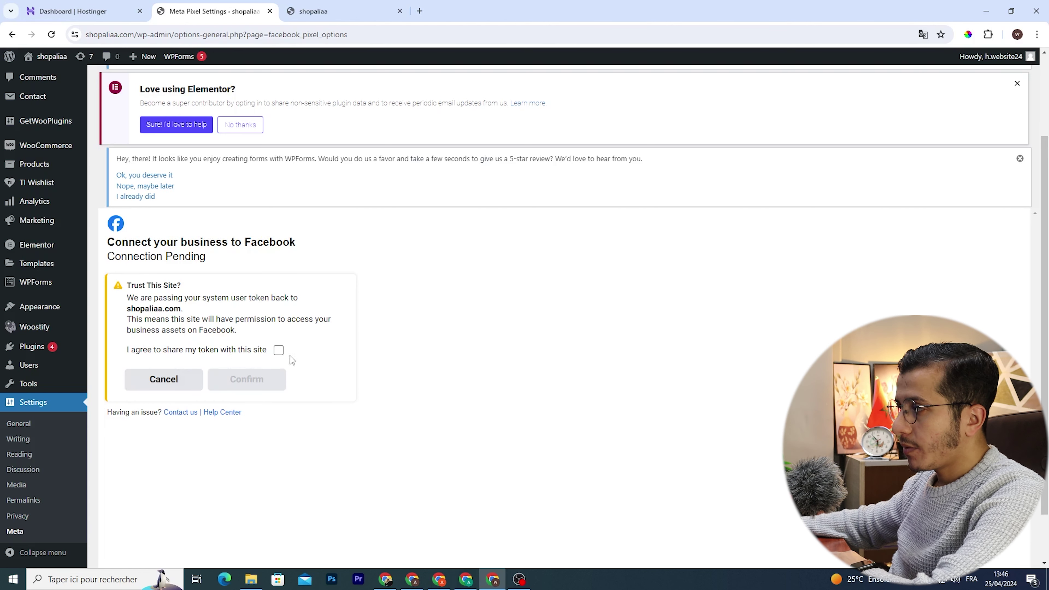
pyautogui.click(278, 350)
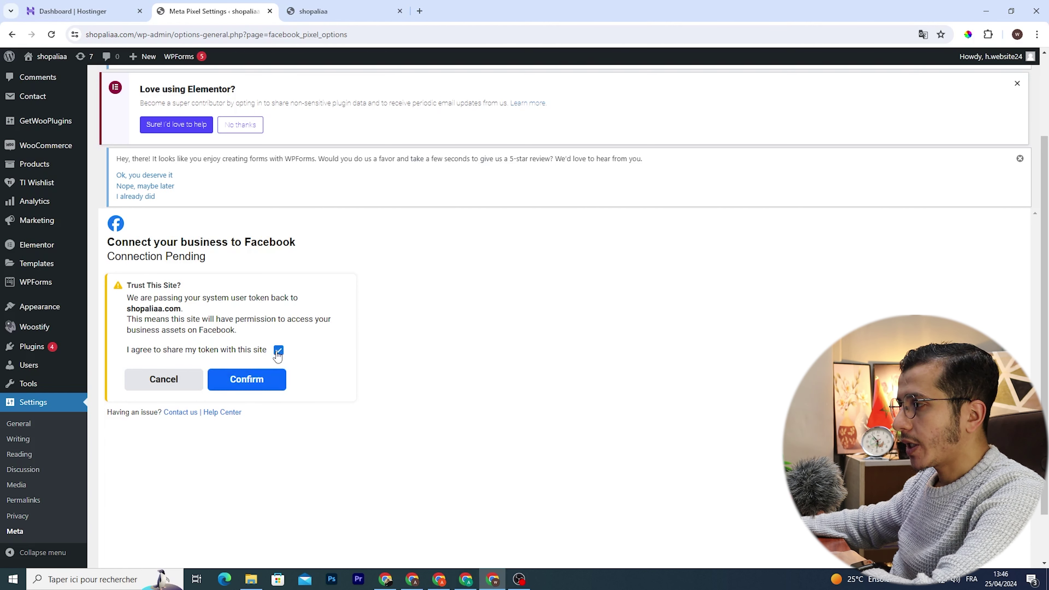
pyautogui.click(222, 389)
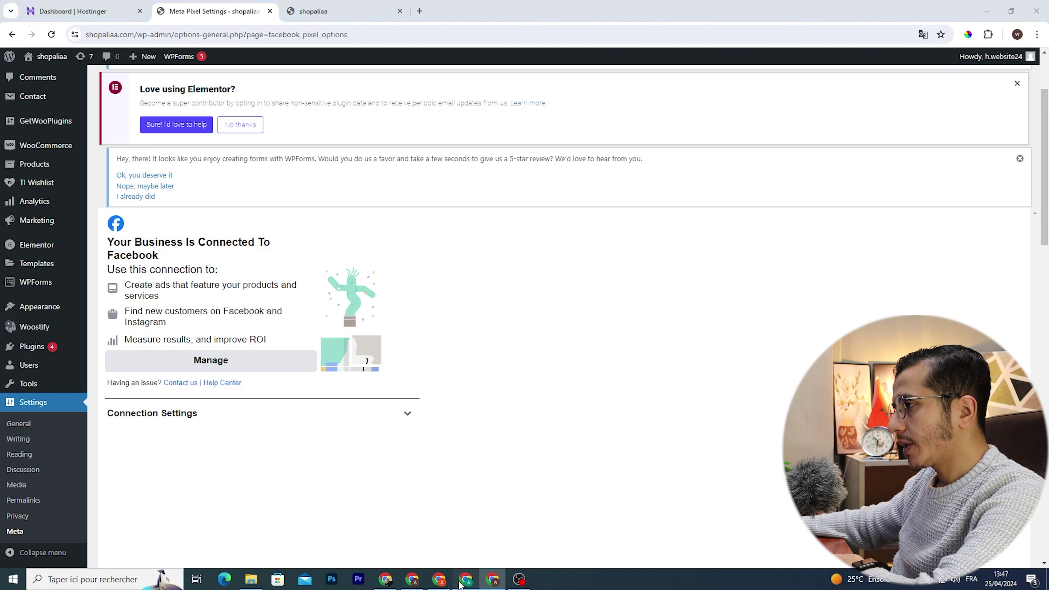
# Open Pixel WP in Events Manager from Business settings and start the Event Setup Tool from the dataset's settings
pyautogui.click(458, 579)
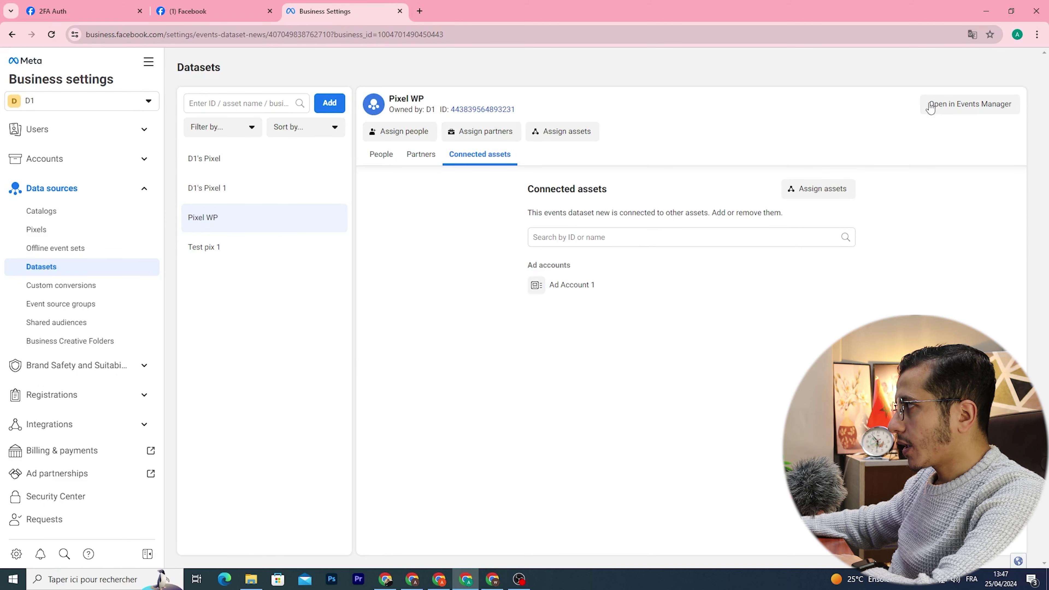
pyautogui.click(954, 109)
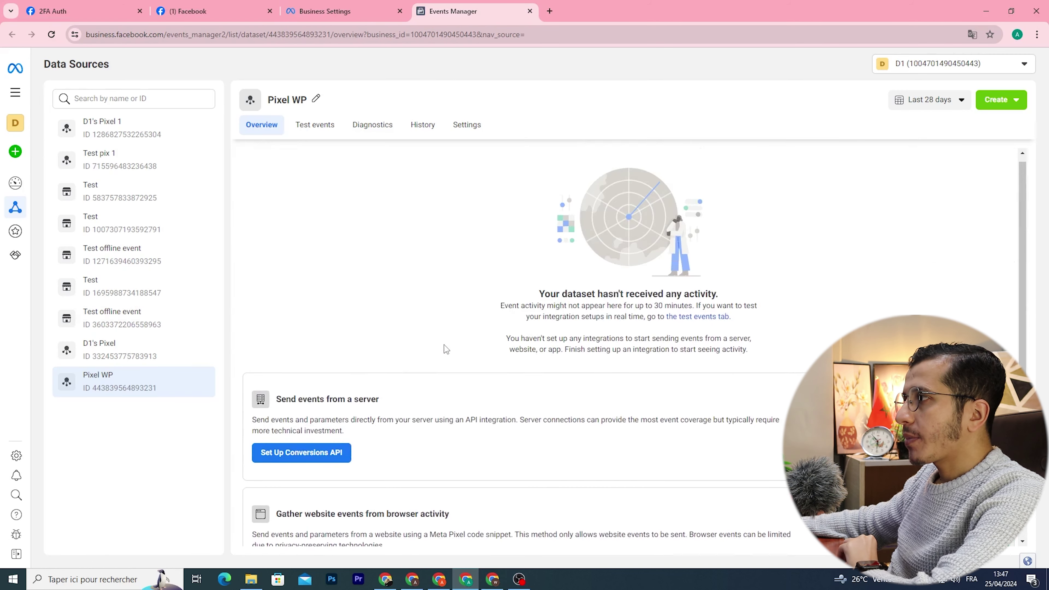
pyautogui.click(480, 129)
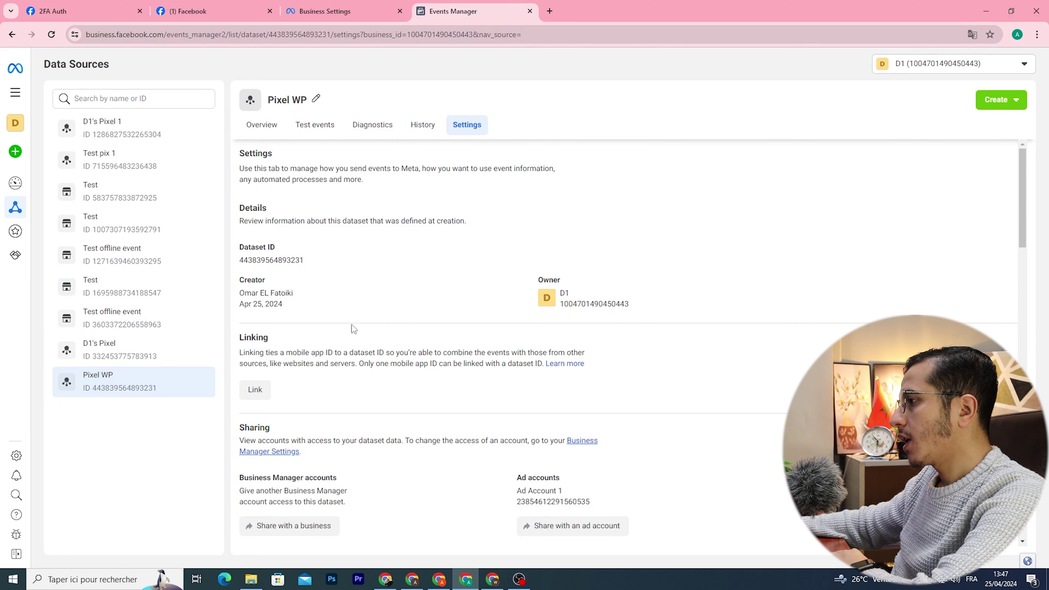
pyautogui.scroll(-10, 376, 301)
pyautogui.scroll(-4, 376, 301)
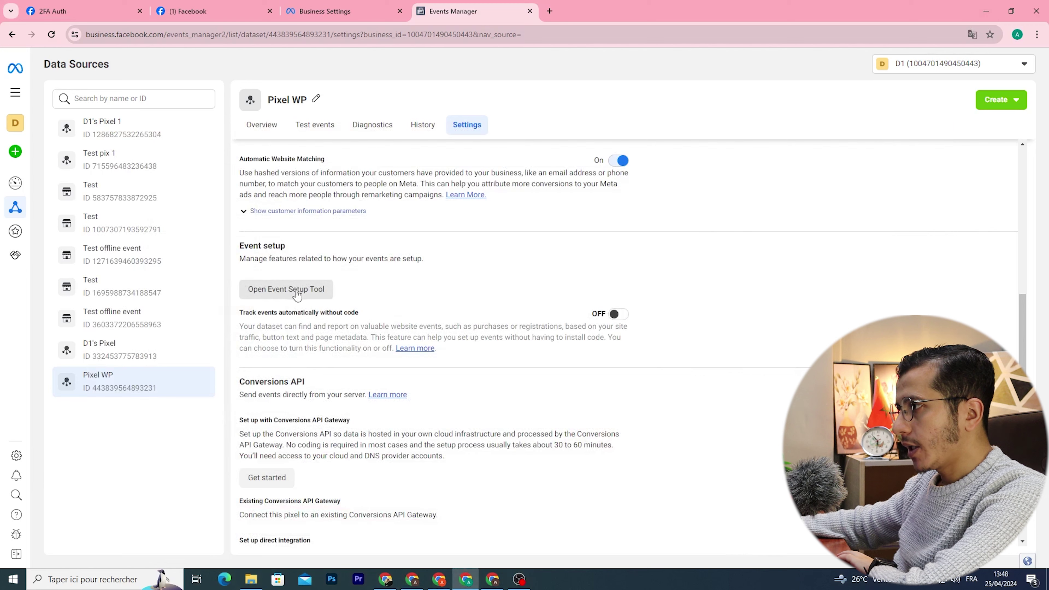
pyautogui.click(283, 295)
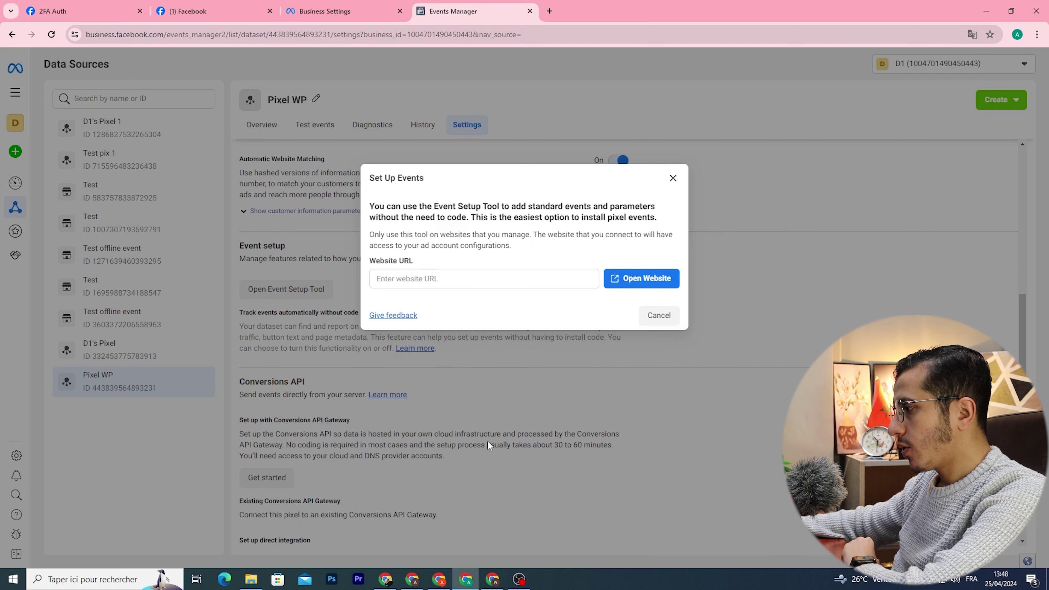
# Switch to the shopaliaa storefront and look through its homepage from the banner down to the footer
pyautogui.click(494, 580)
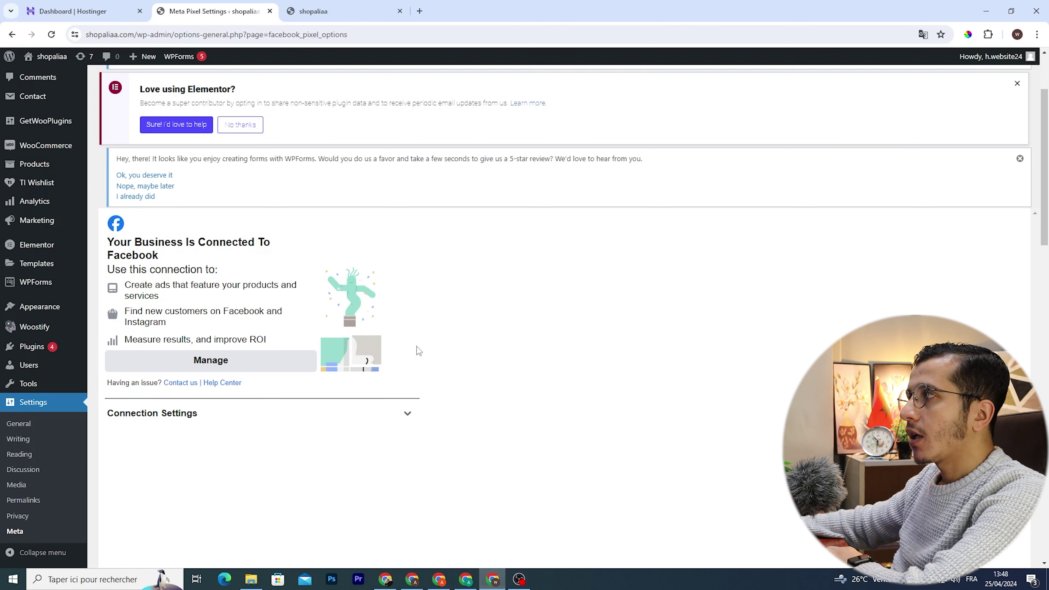
pyautogui.hotkey('ctrl', 'Tab')
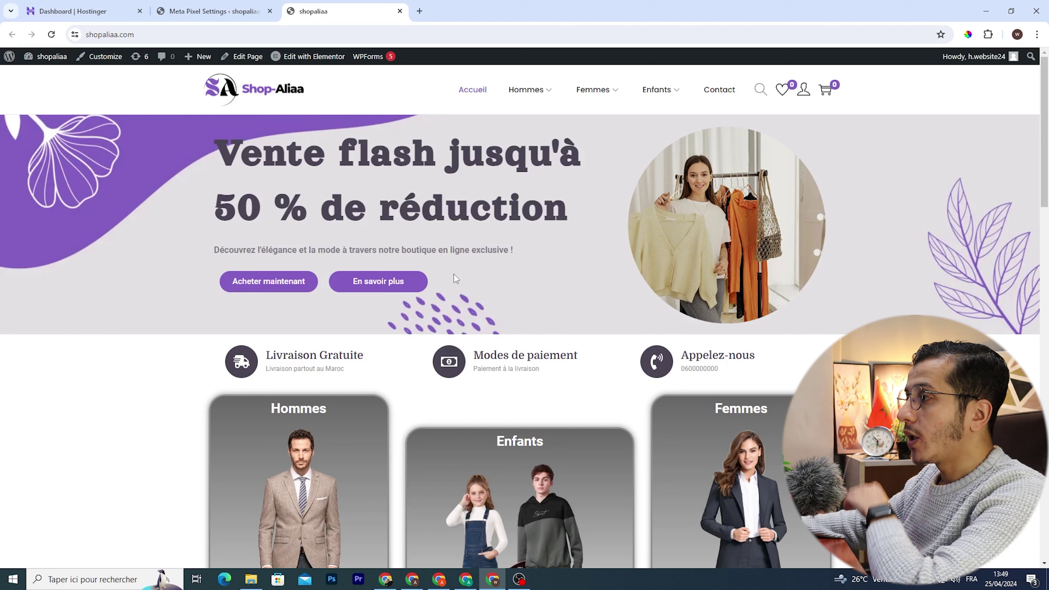
pyautogui.scroll(-8, 464, 298)
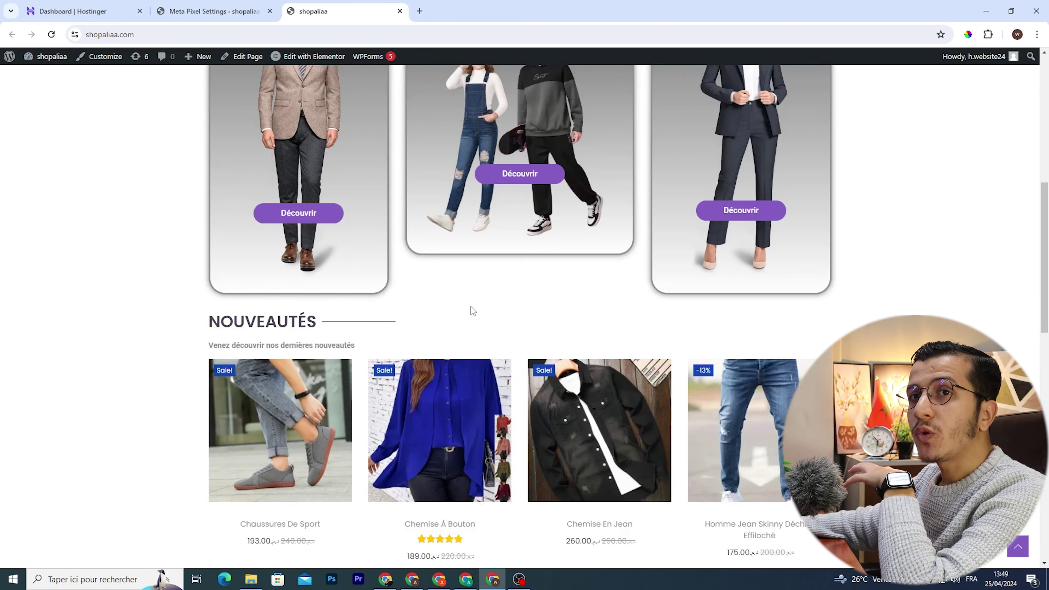
pyautogui.scroll(8, 465, 328)
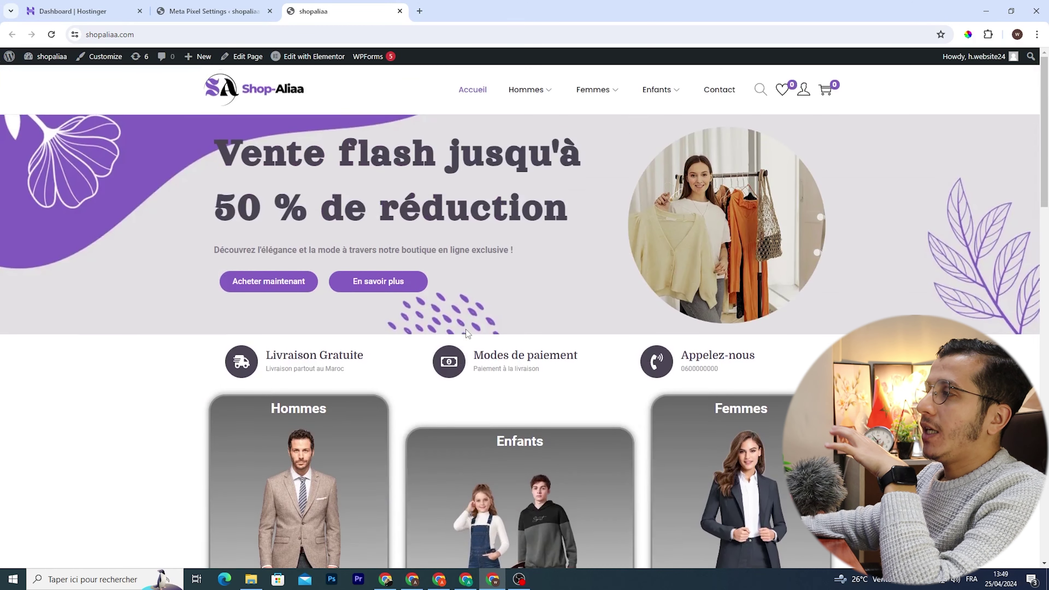
pyautogui.scroll(-5, 468, 315)
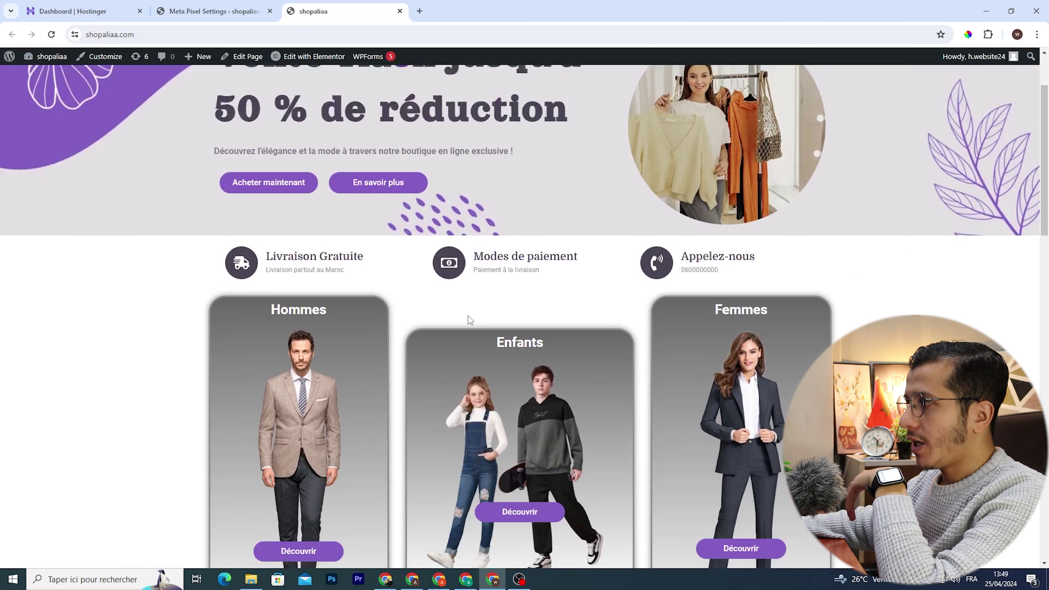
pyautogui.scroll(4, 467, 316)
pyautogui.scroll(-4, 467, 315)
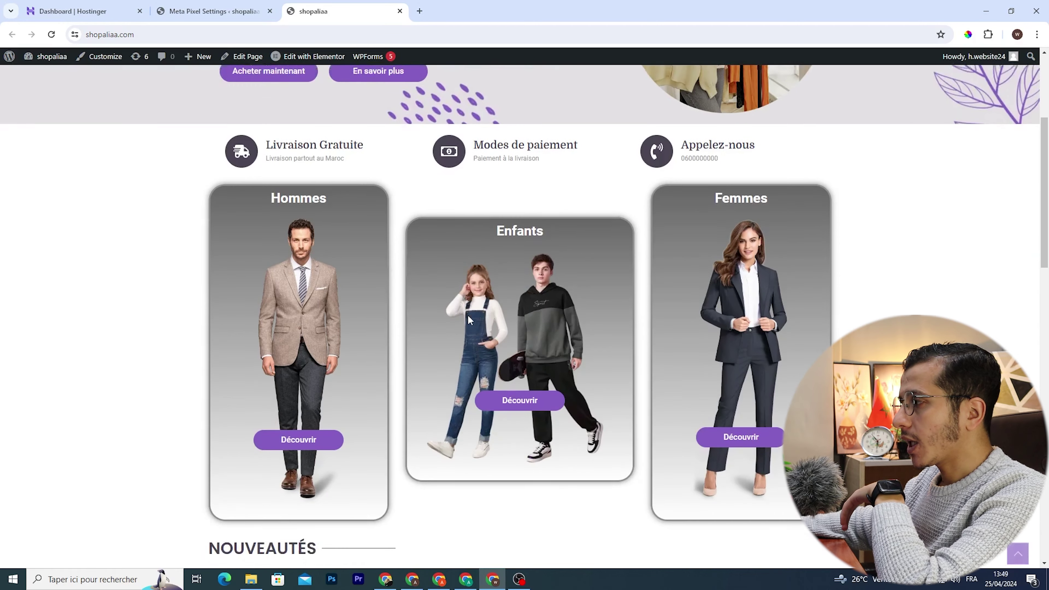
pyautogui.scroll(5, 481, 256)
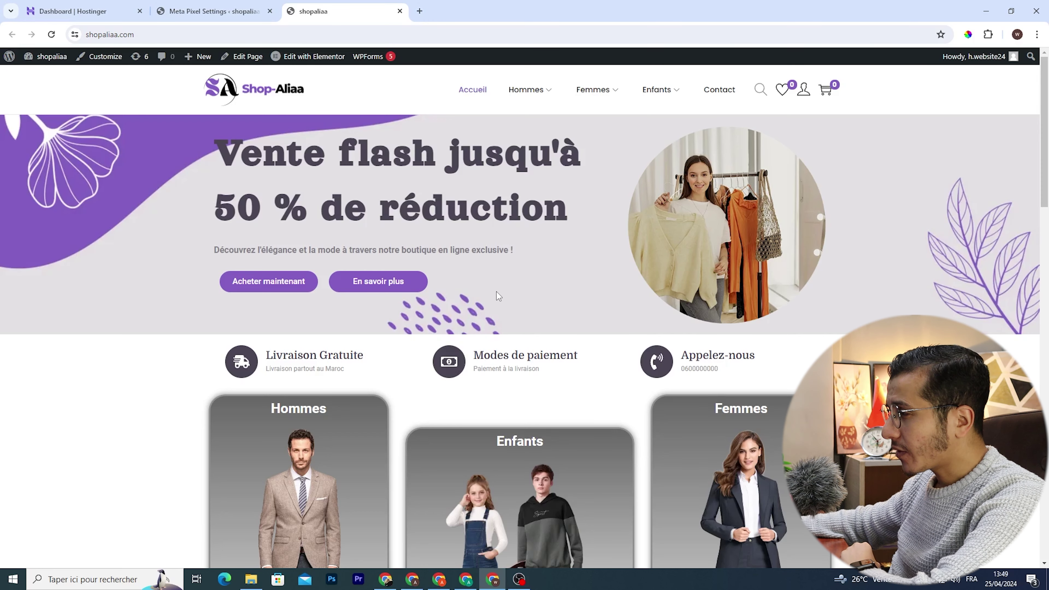
pyautogui.scroll(-15, 499, 297)
pyautogui.scroll(-5, 510, 312)
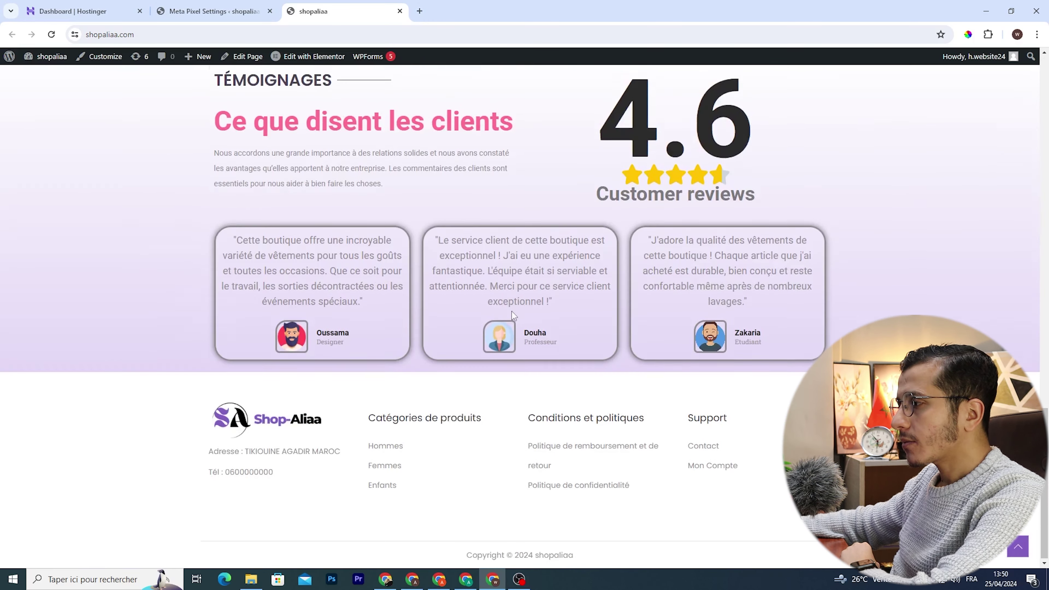
pyautogui.scroll(10, 511, 314)
pyautogui.scroll(5, 520, 341)
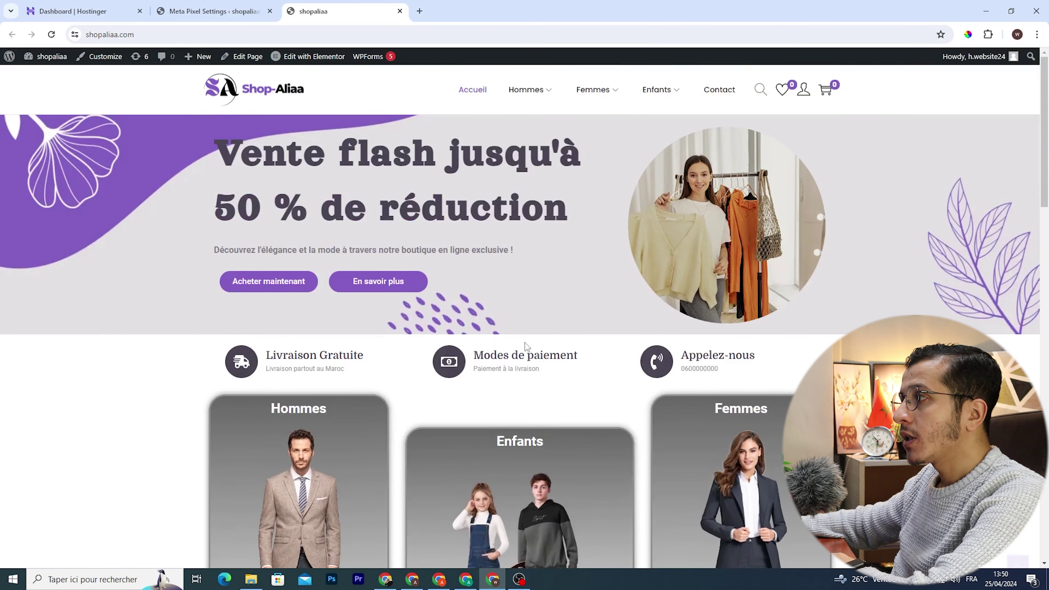
pyautogui.click(128, 35)
pyautogui.hotkey('ctrl', 'c')
pyautogui.rightClick(129, 35)
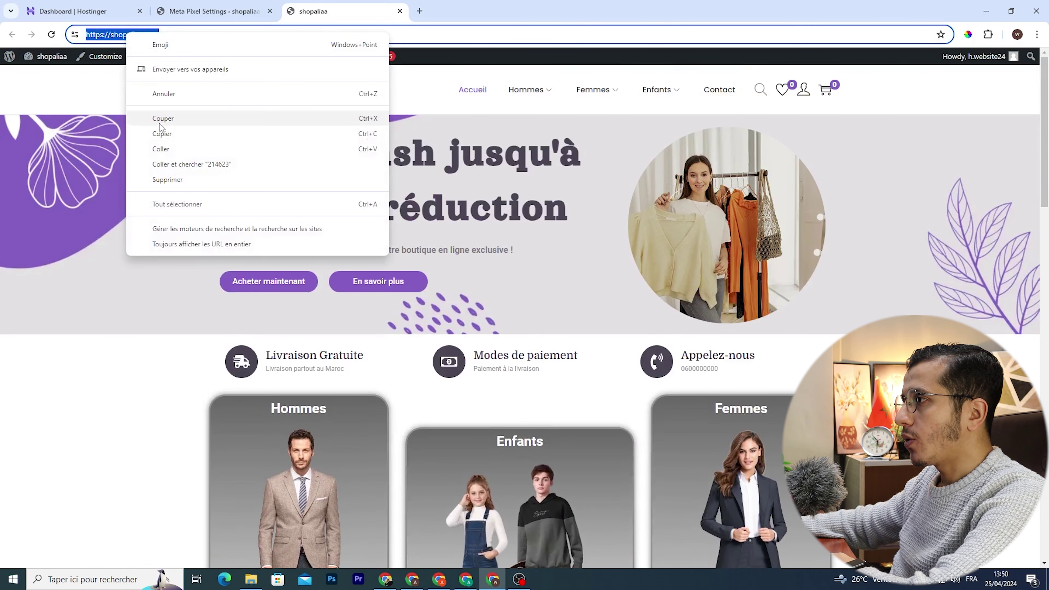
pyautogui.click(165, 140)
pyautogui.hotkey('alt', 'Tab')
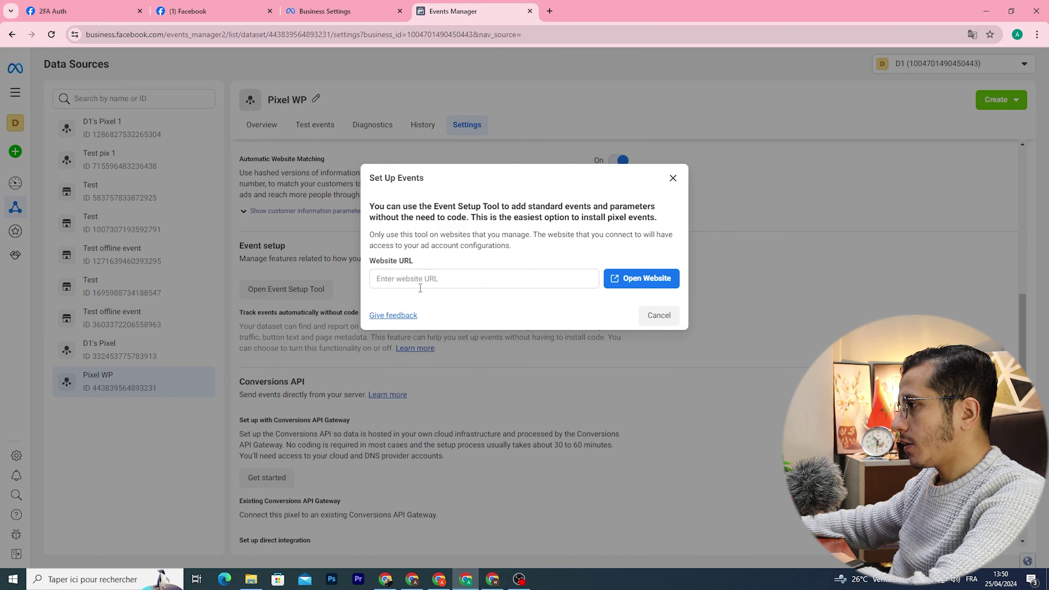
pyautogui.click(419, 279)
pyautogui.hotkey('ctrl', 'v')
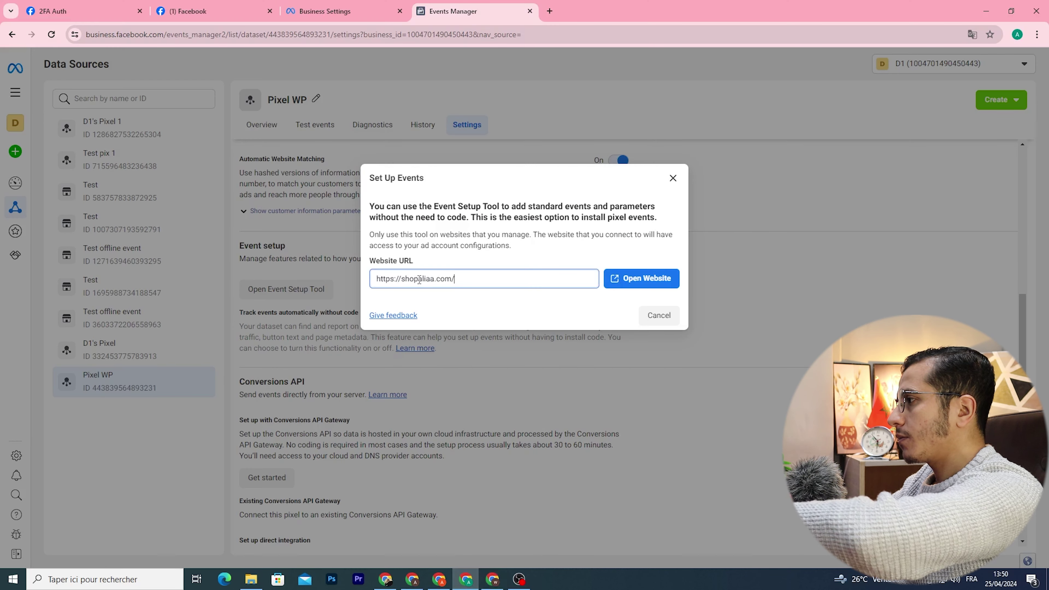
pyautogui.click(634, 284)
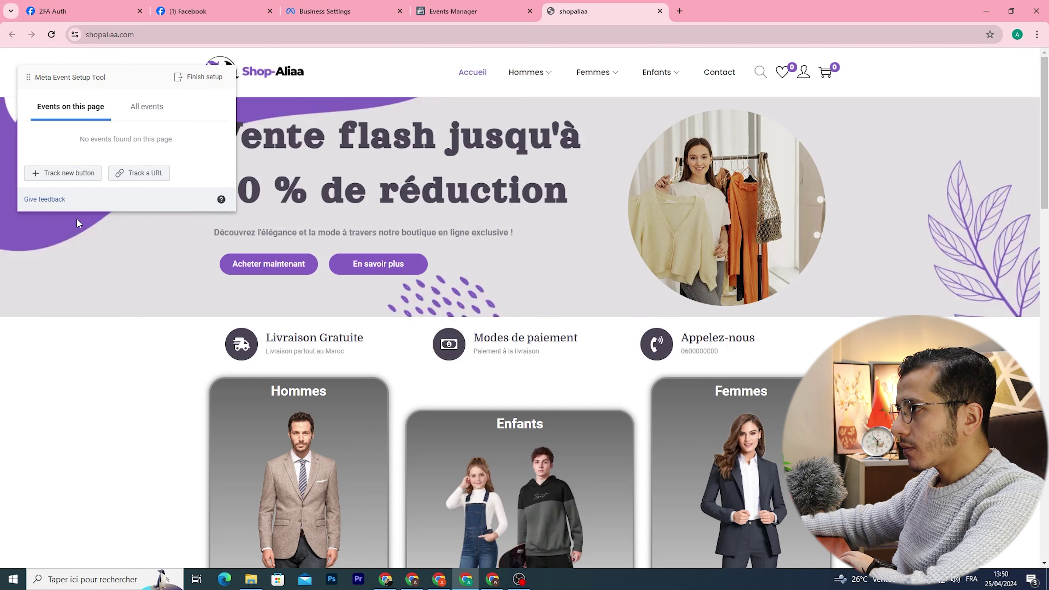
pyautogui.click(140, 182)
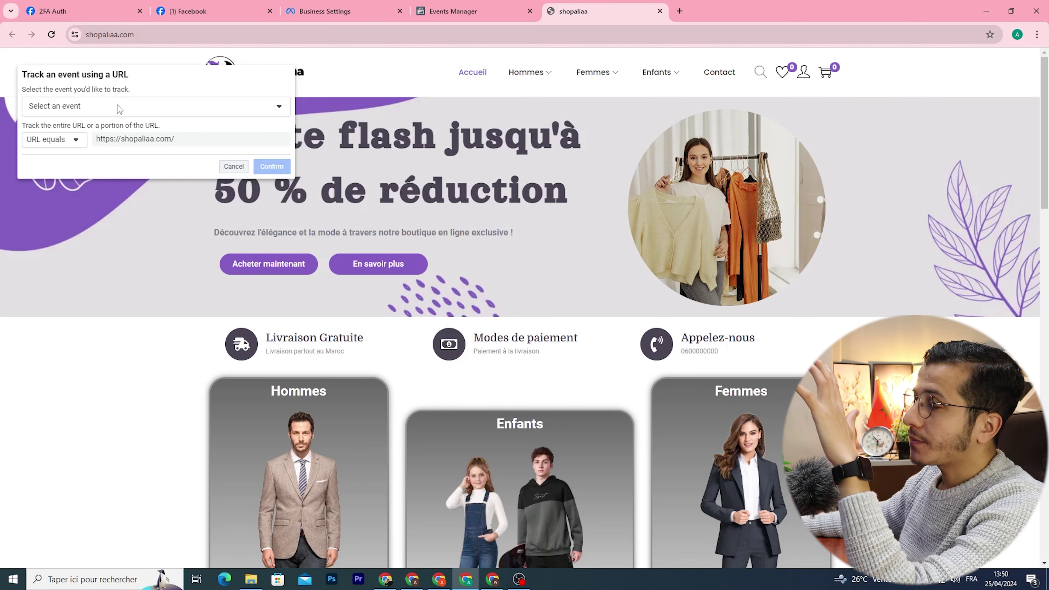
pyautogui.scroll(-3, 393, 285)
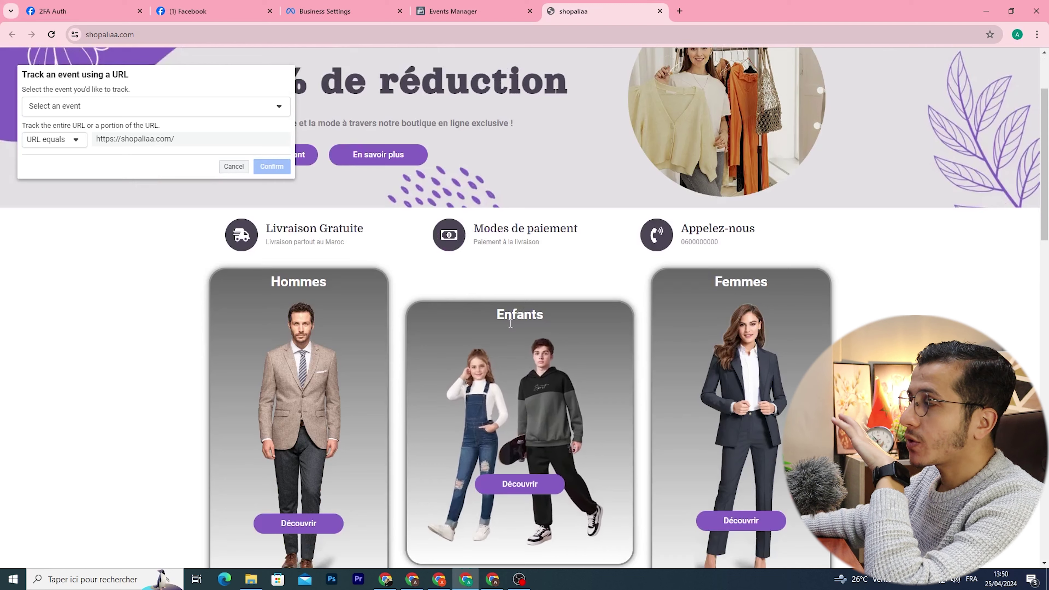
pyautogui.scroll(-3, 528, 287)
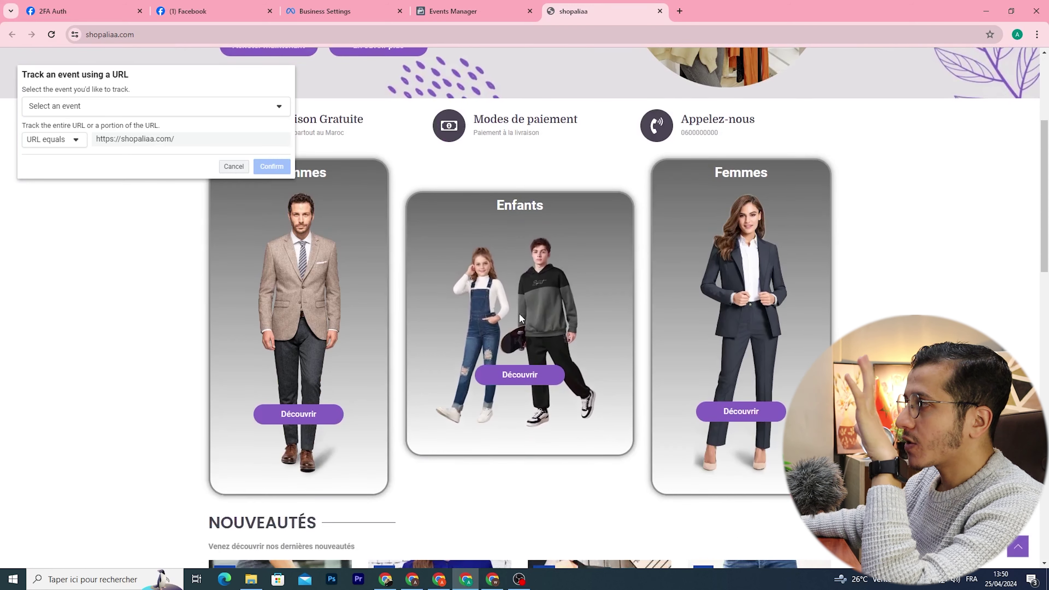
pyautogui.scroll(6, 333, 318)
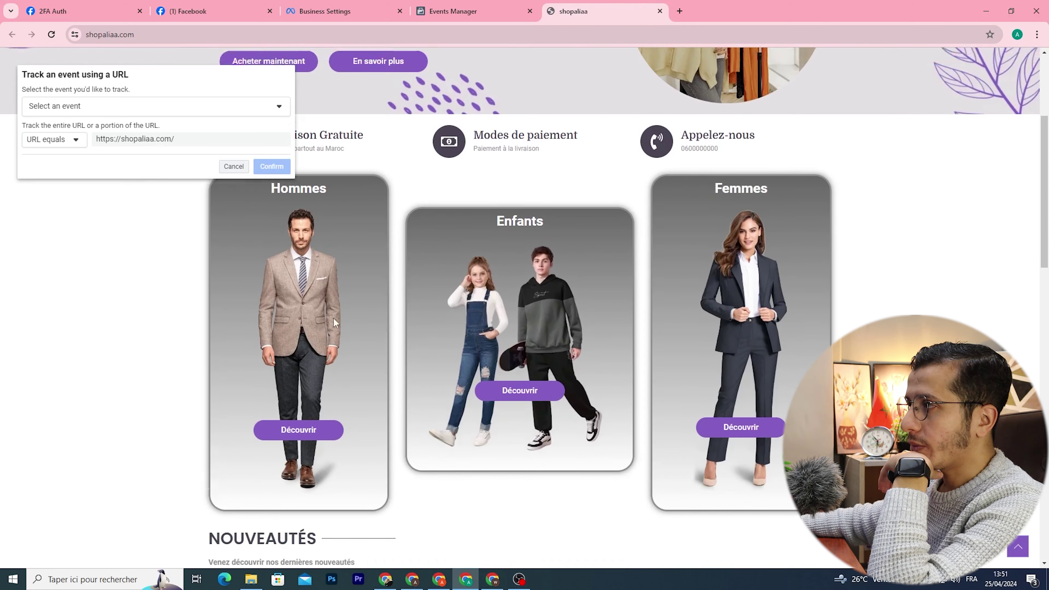
pyautogui.click(104, 107)
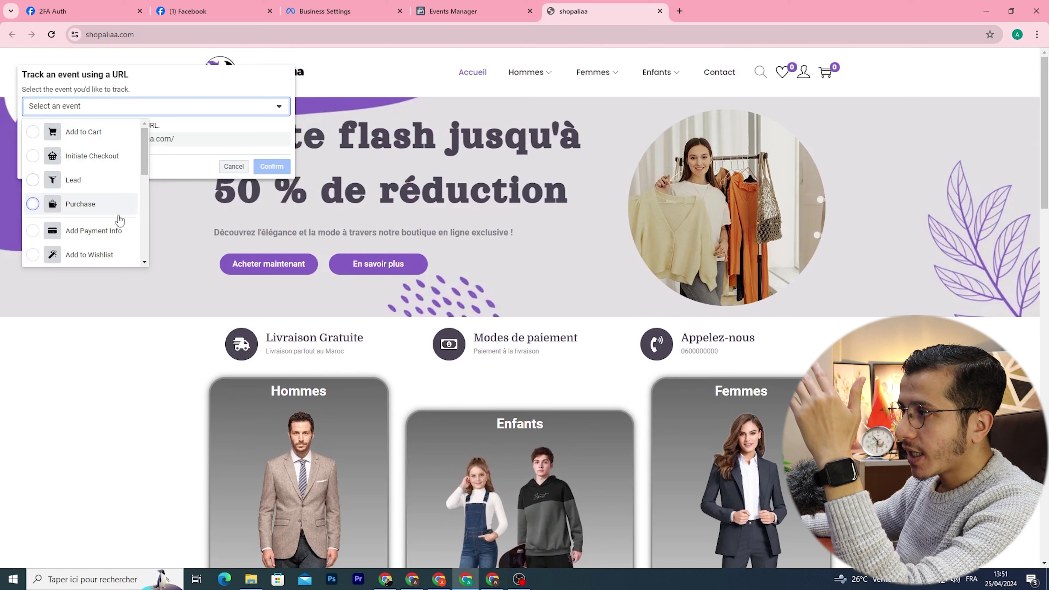
pyautogui.scroll(-2, 112, 252)
pyautogui.scroll(-4, 112, 252)
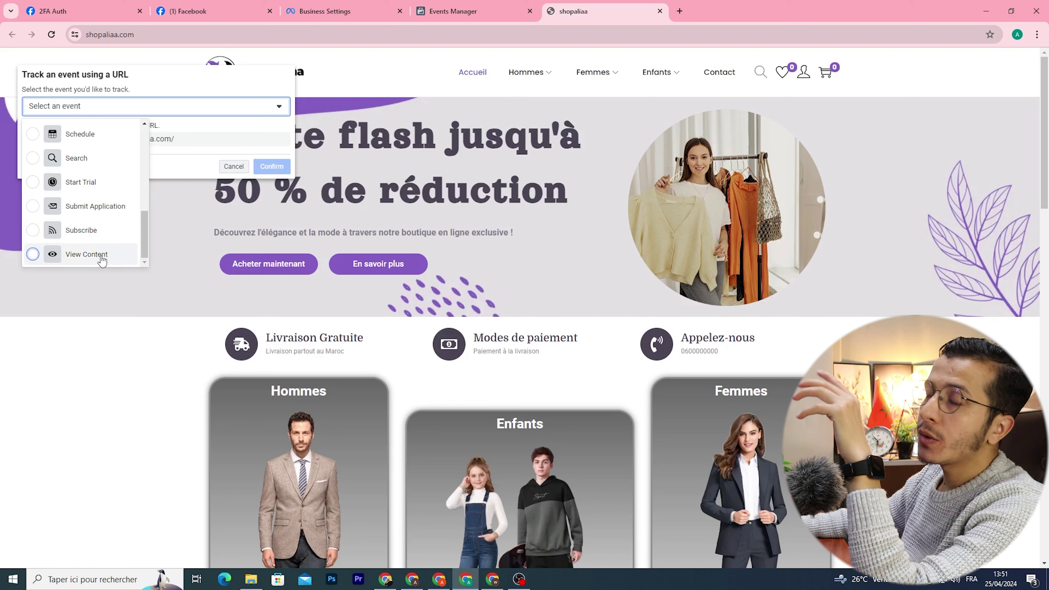
pyautogui.scroll(1, 102, 260)
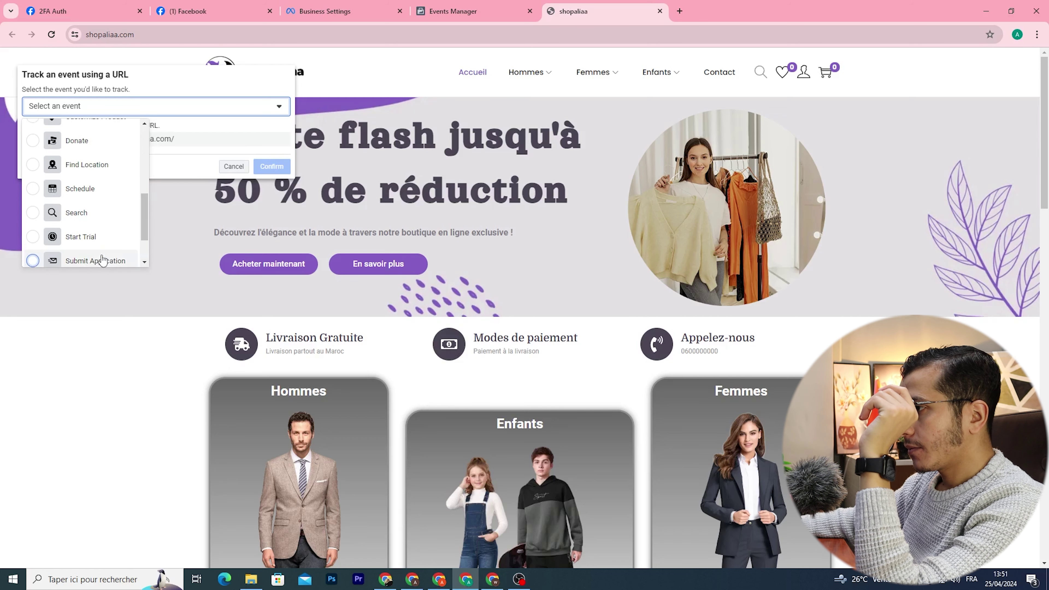
pyautogui.click(102, 239)
pyautogui.scroll(-2, 123, 184)
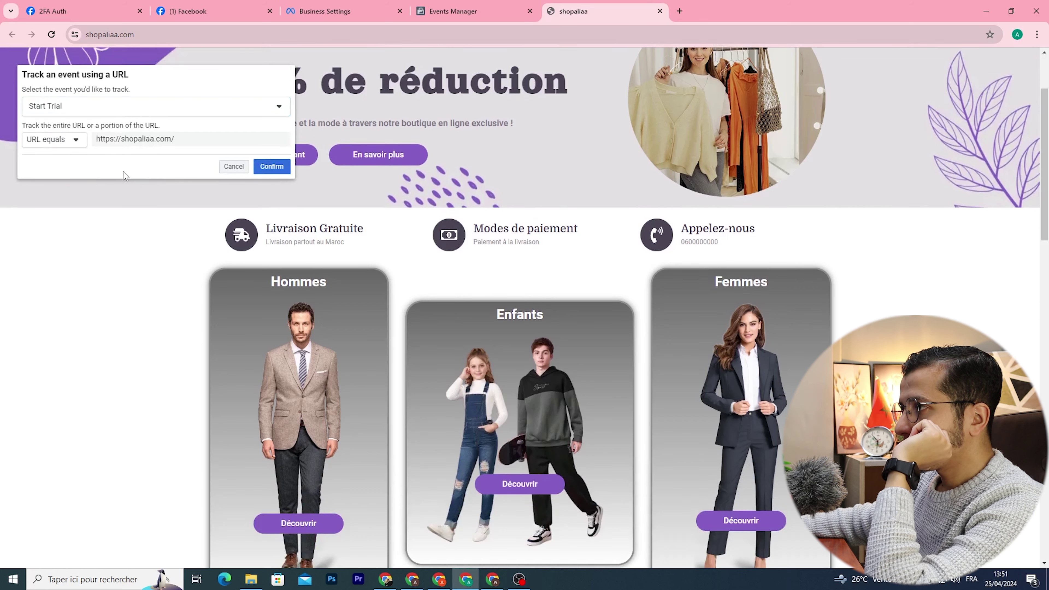
pyautogui.moveTo(142, 114); pyautogui.dragTo(84, 269)
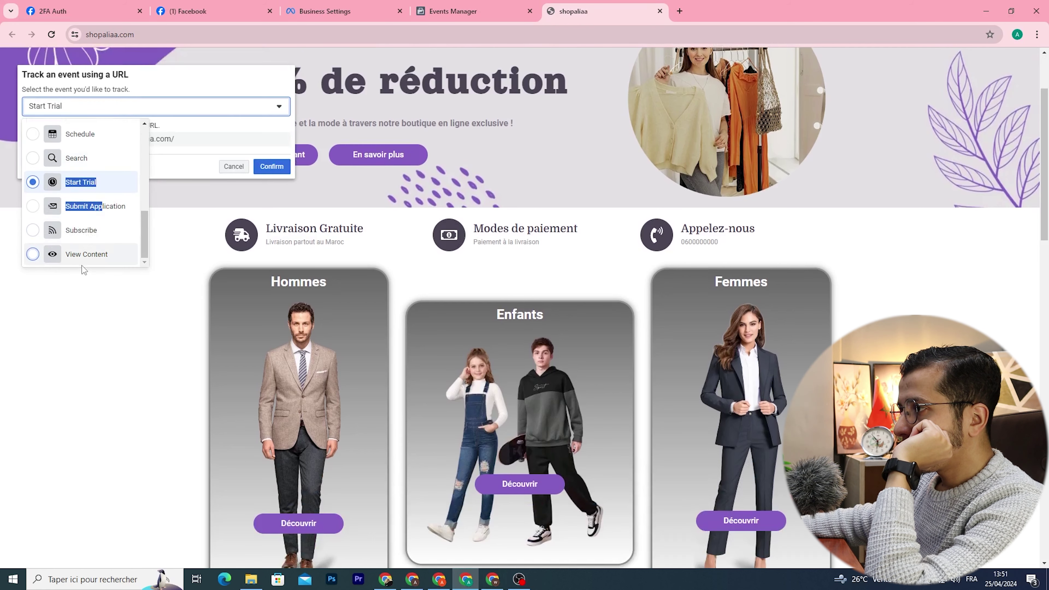
pyautogui.click(85, 255)
pyautogui.scroll(-1, 130, 165)
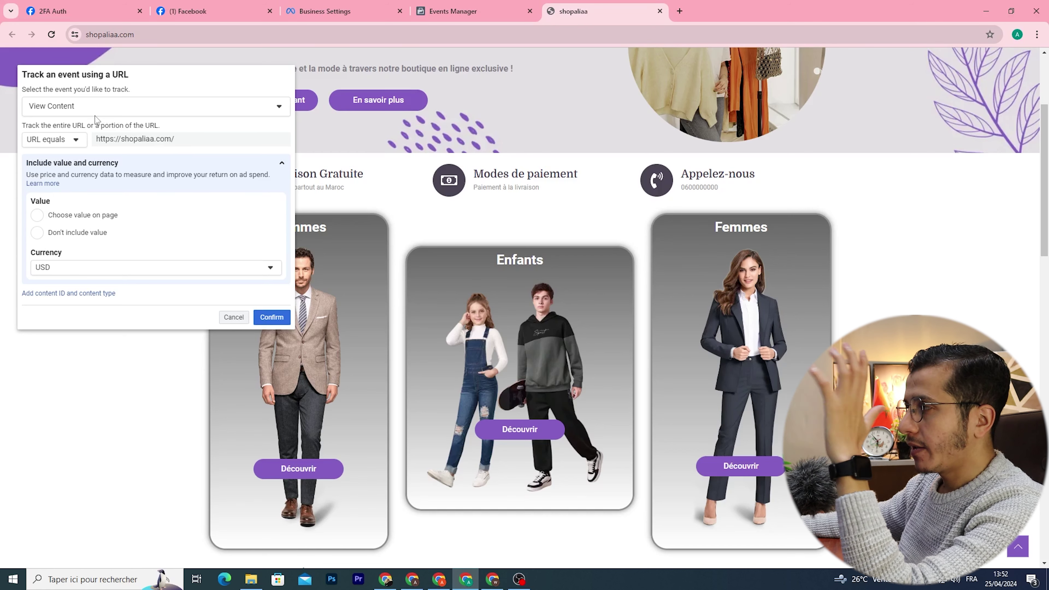
pyautogui.scroll(4, 536, 245)
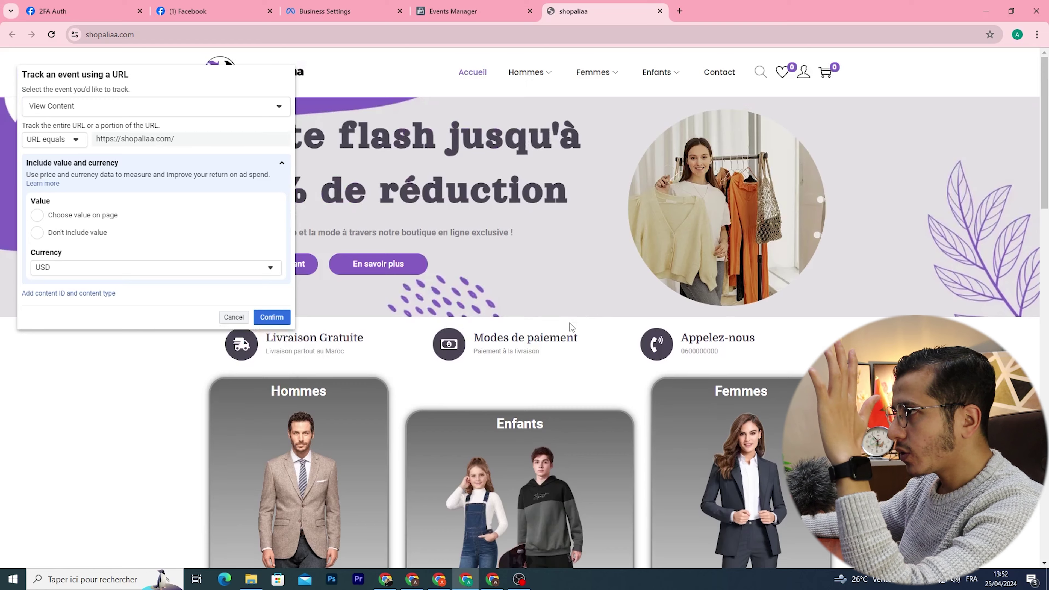
pyautogui.scroll(-4, 536, 316)
pyautogui.scroll(2, 592, 357)
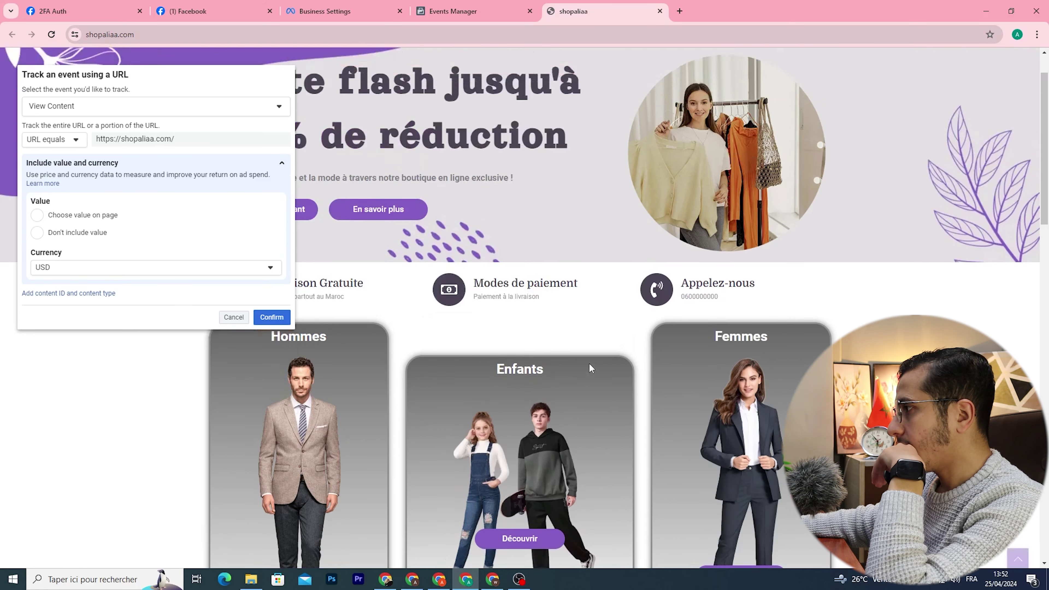
# Open the Chemise À Bouton product page and start tracking its URL as a View Content event
pyautogui.scroll(-12, 489, 222)
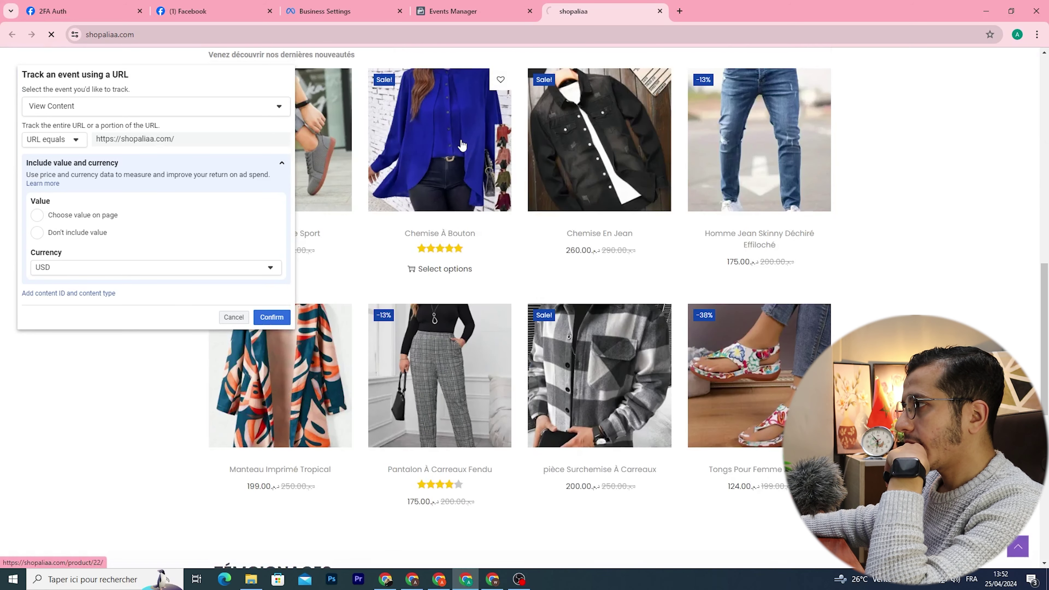
pyautogui.click(463, 144)
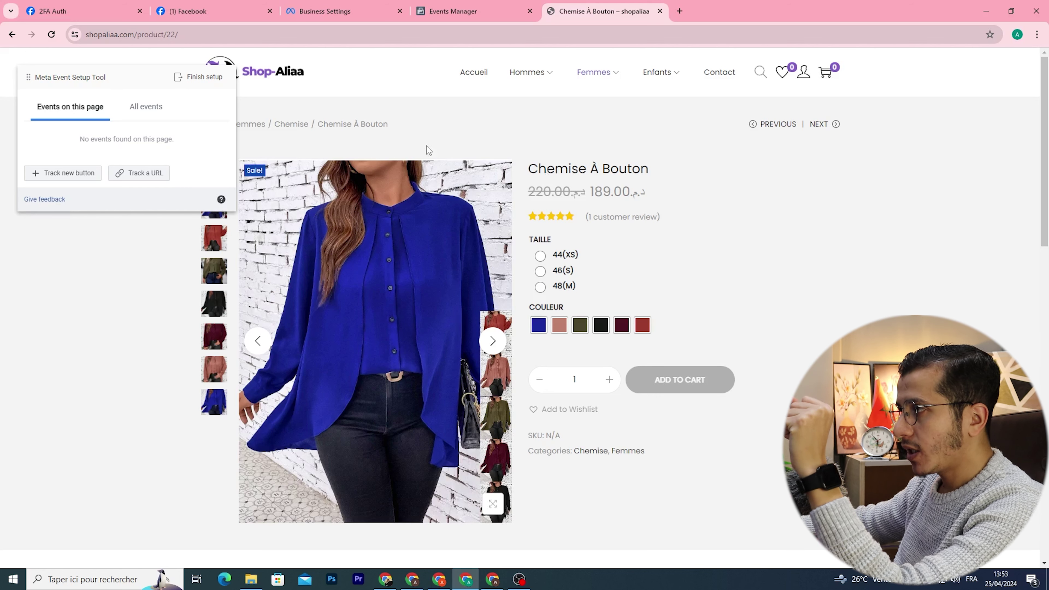
pyautogui.click(145, 173)
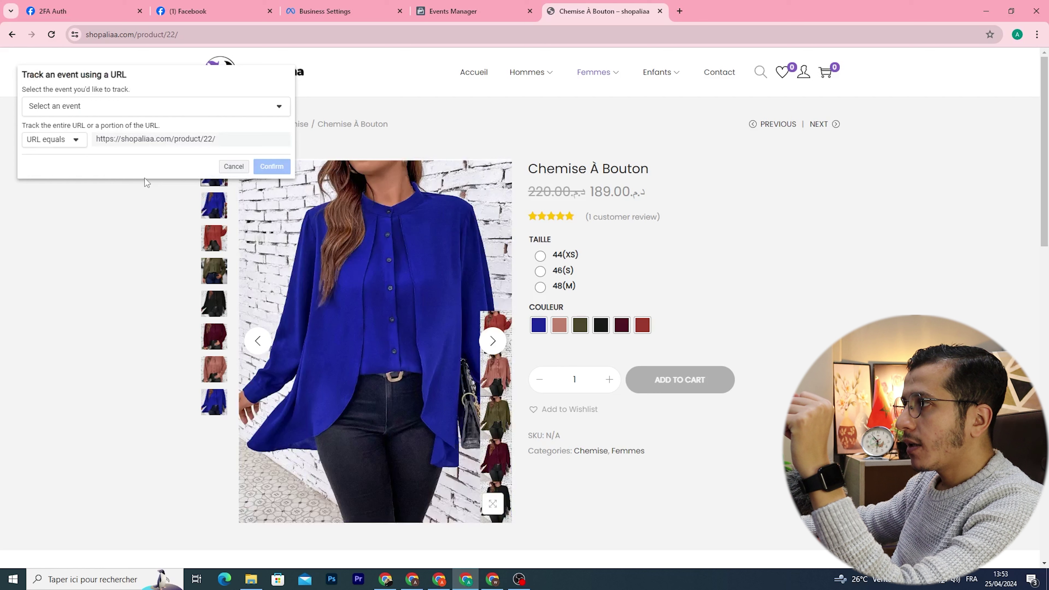
pyautogui.click(123, 105)
pyautogui.scroll(-6, 95, 235)
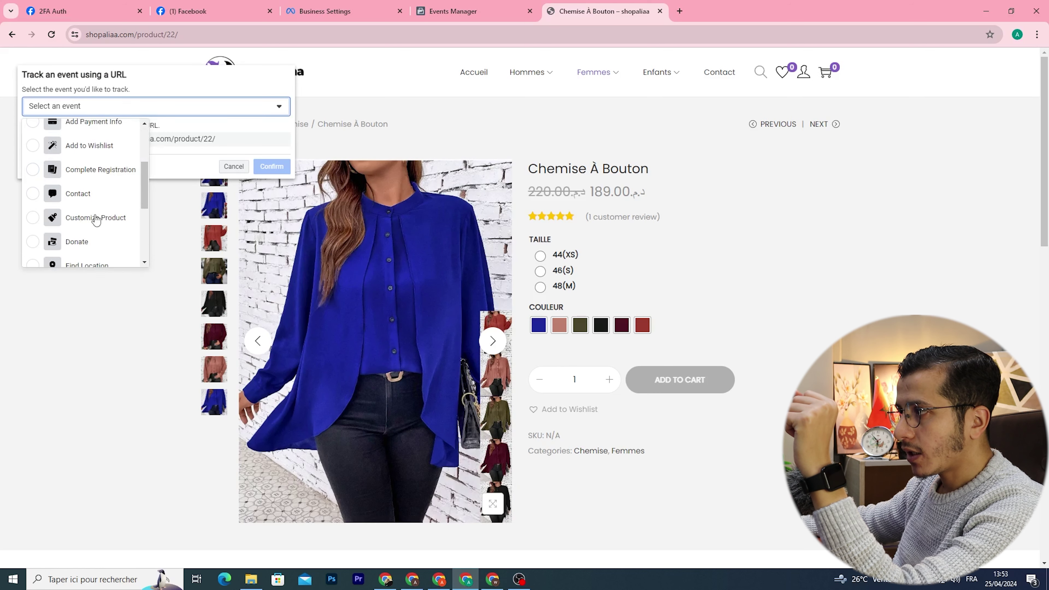
pyautogui.scroll(-1, 87, 247)
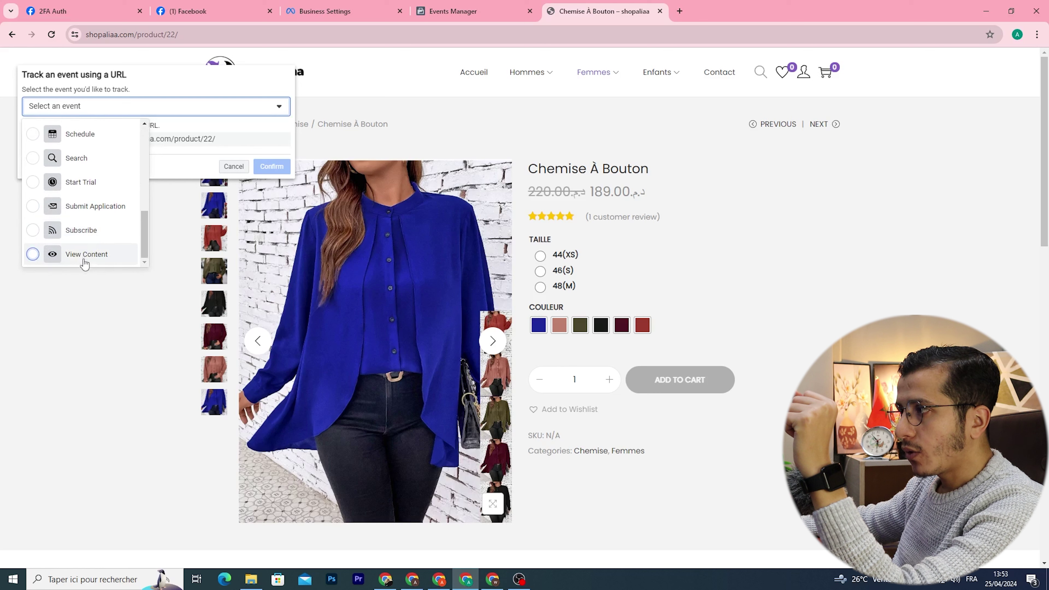
pyautogui.click(35, 256)
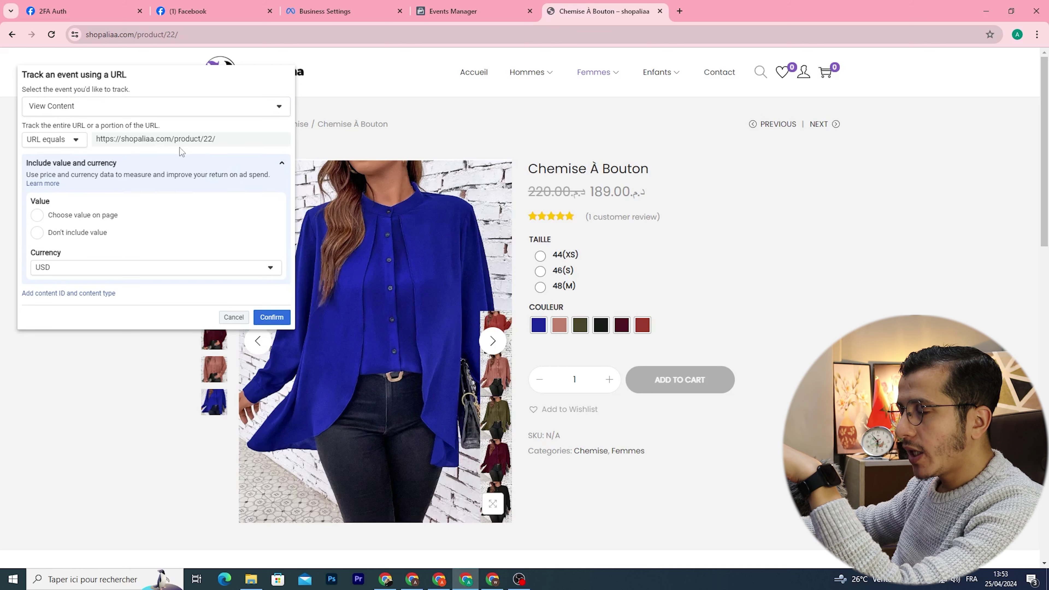
pyautogui.click(74, 140)
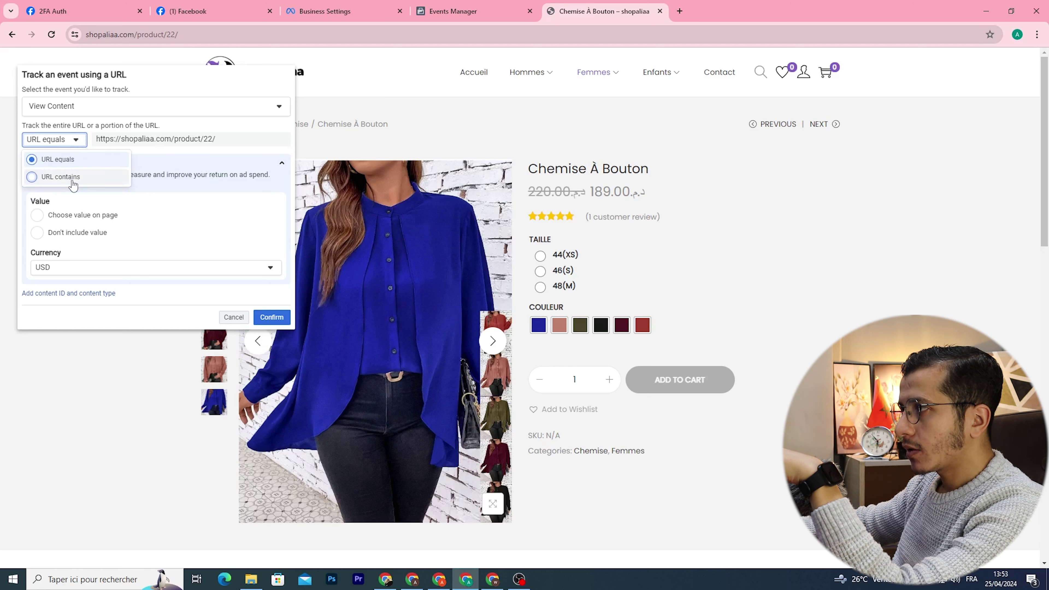
pyautogui.click(70, 176)
pyautogui.click(225, 141)
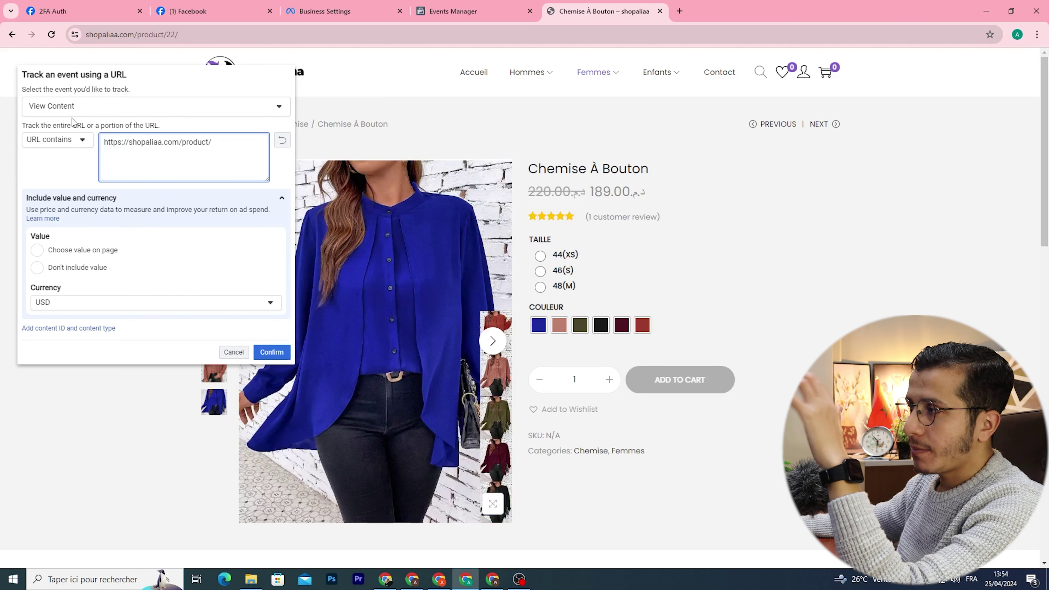
pyautogui.click(277, 354)
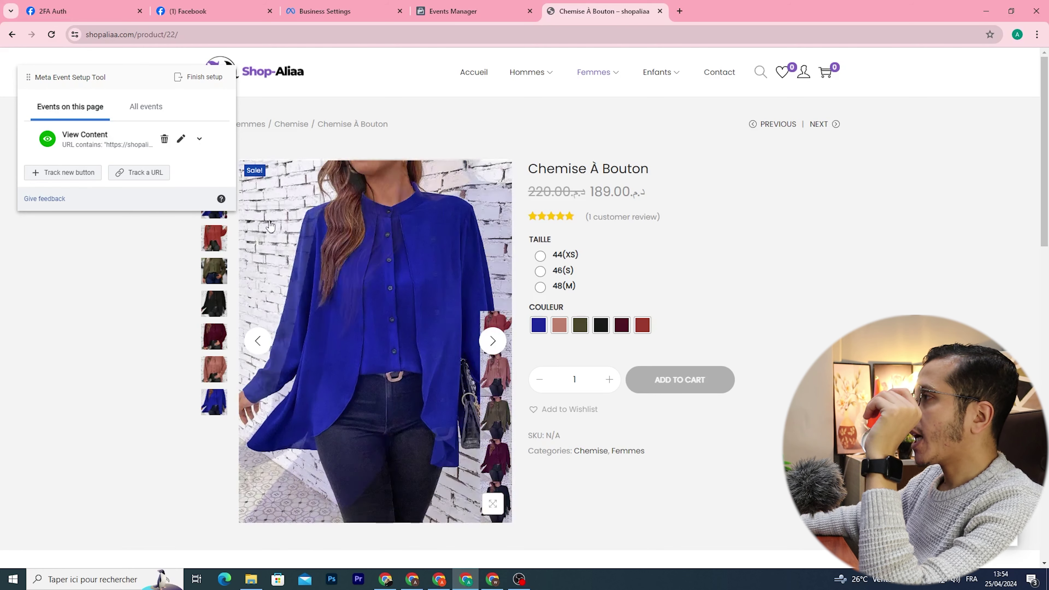
# Add the Chemise À Bouton in size 44(XS) and colour Militaire verte to the cart and open the cart page
pyautogui.scroll(-2, 763, 257)
pyautogui.scroll(2, 765, 267)
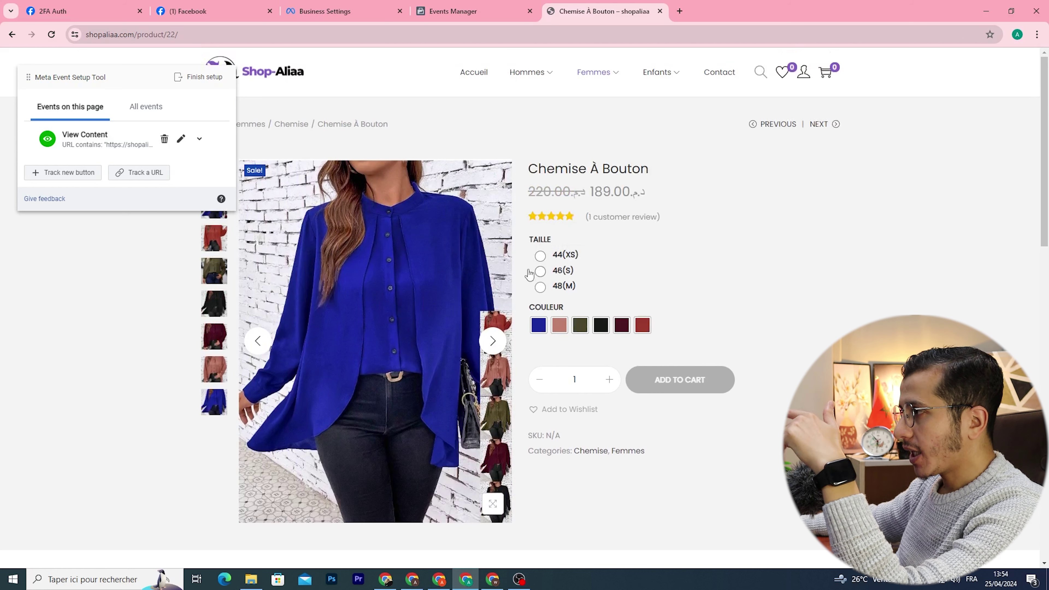
pyautogui.click(540, 257)
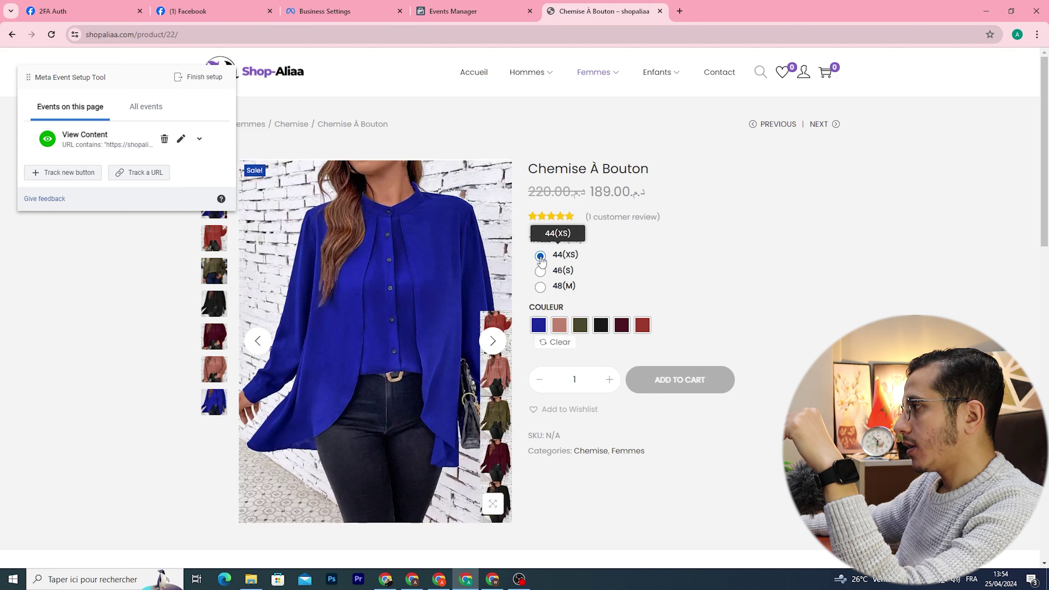
pyautogui.click(581, 326)
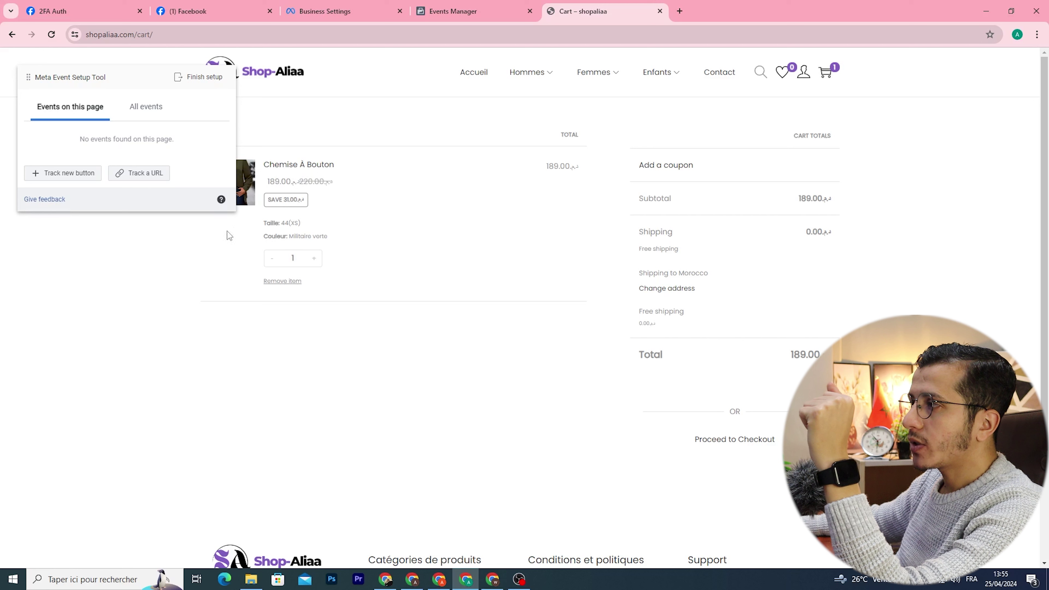
pyautogui.click(143, 177)
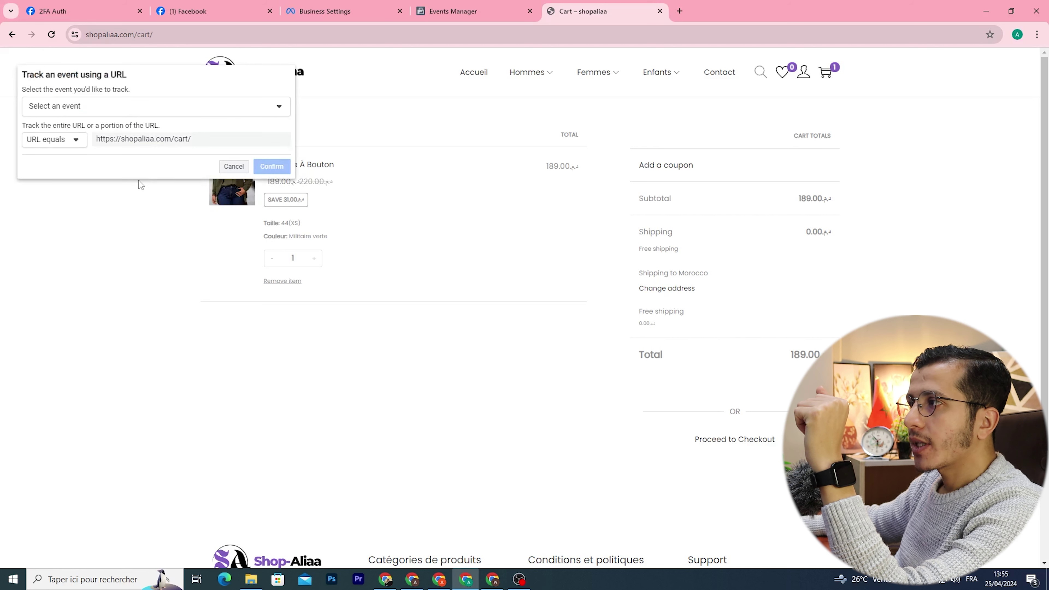
pyautogui.click(61, 111)
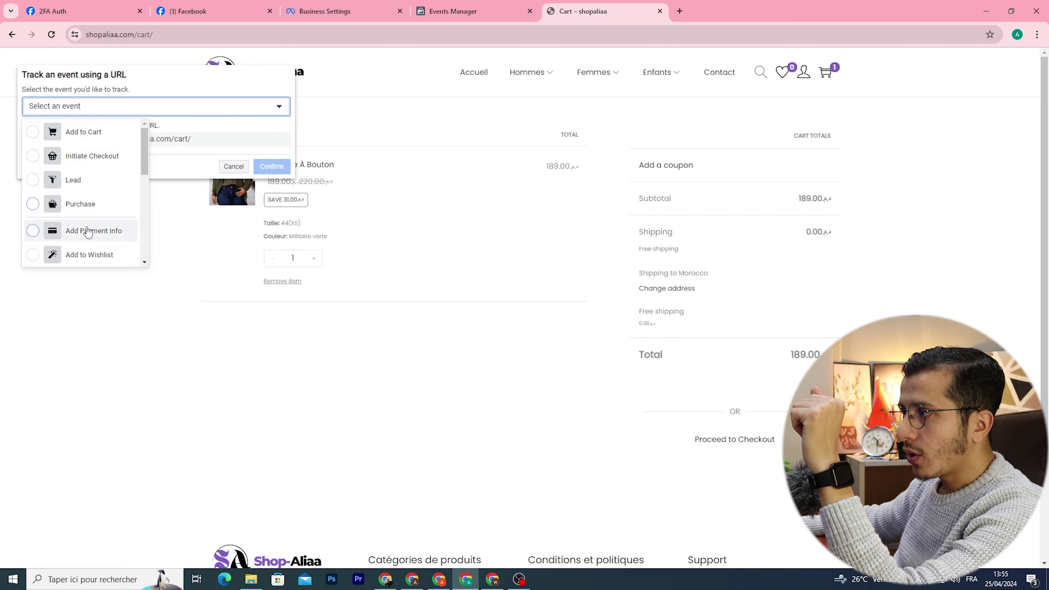
pyautogui.click(33, 132)
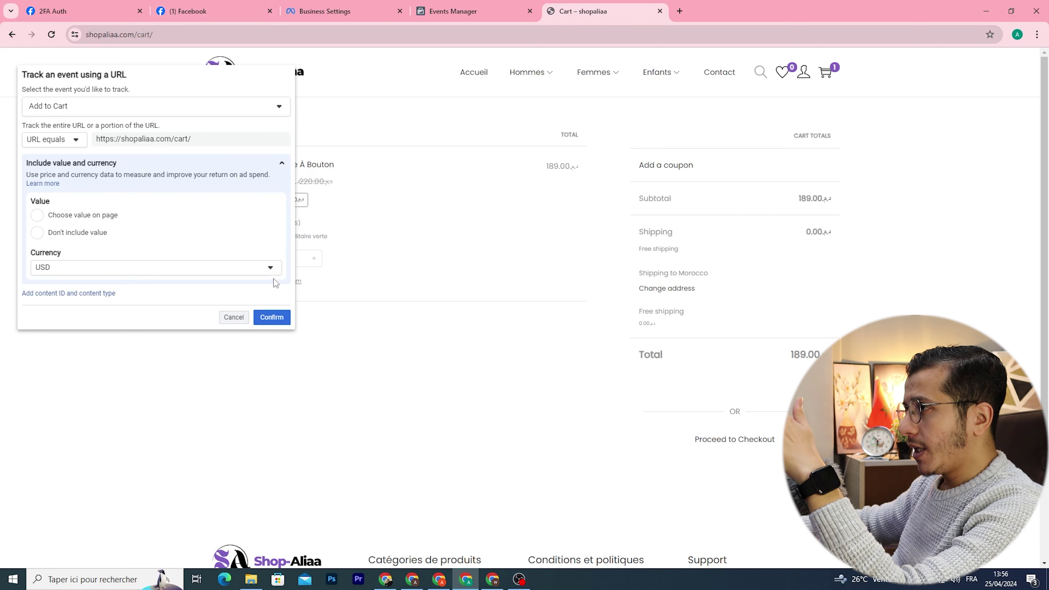
pyautogui.click(275, 318)
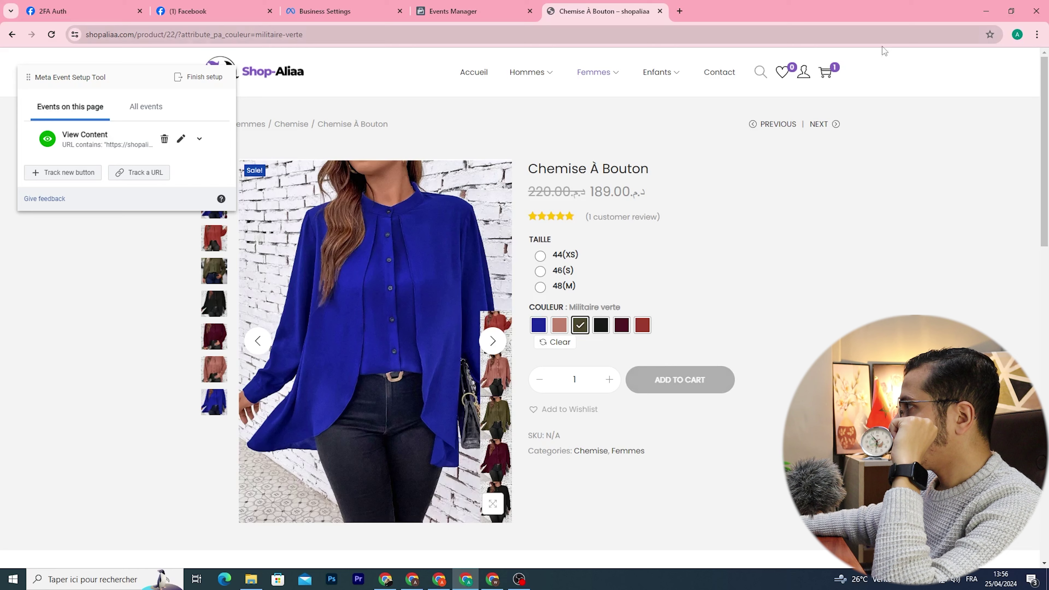
# Proceed from the shopping cart to the checkout page and start tracking its URL as an event
pyautogui.click(825, 68)
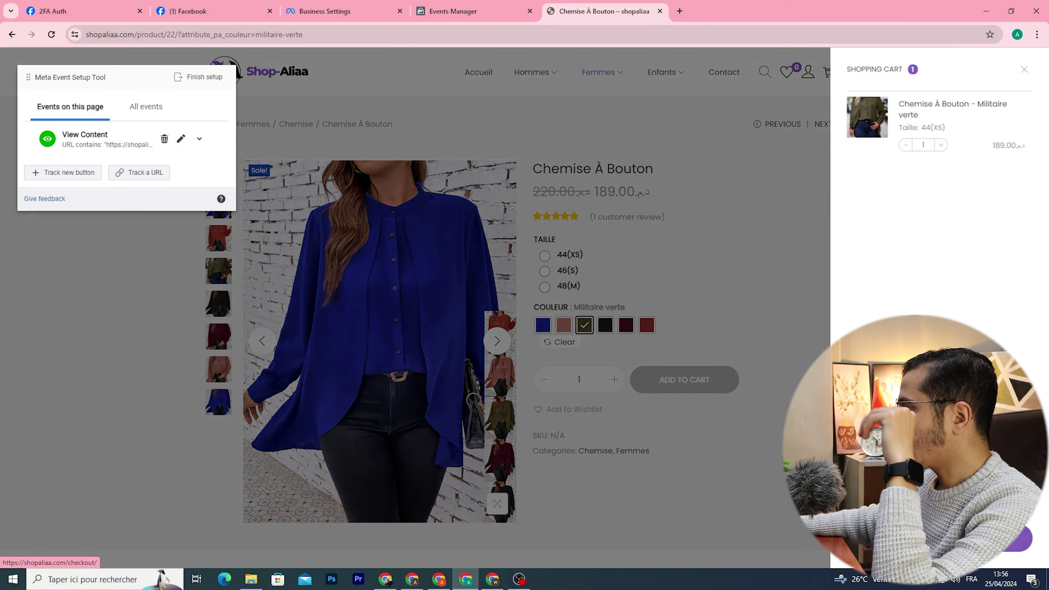
pyautogui.click(938, 538)
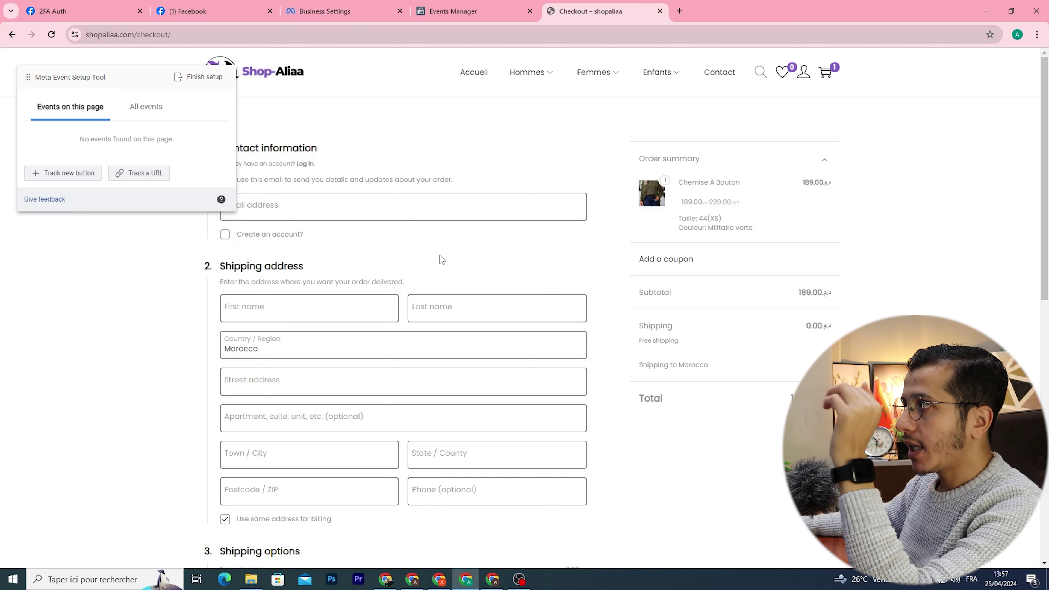
pyautogui.click(150, 173)
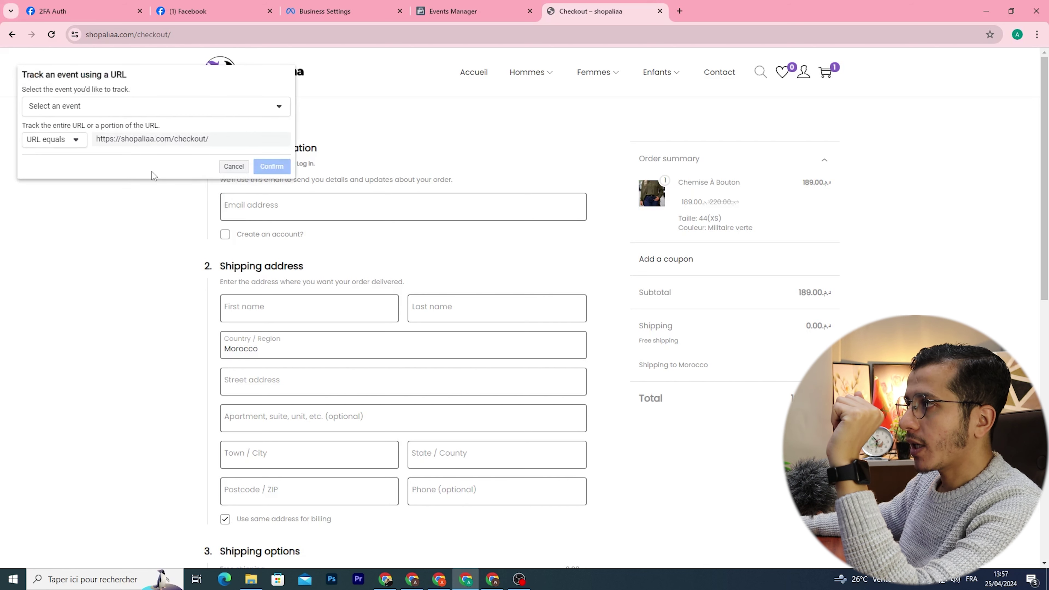
pyautogui.click(128, 112)
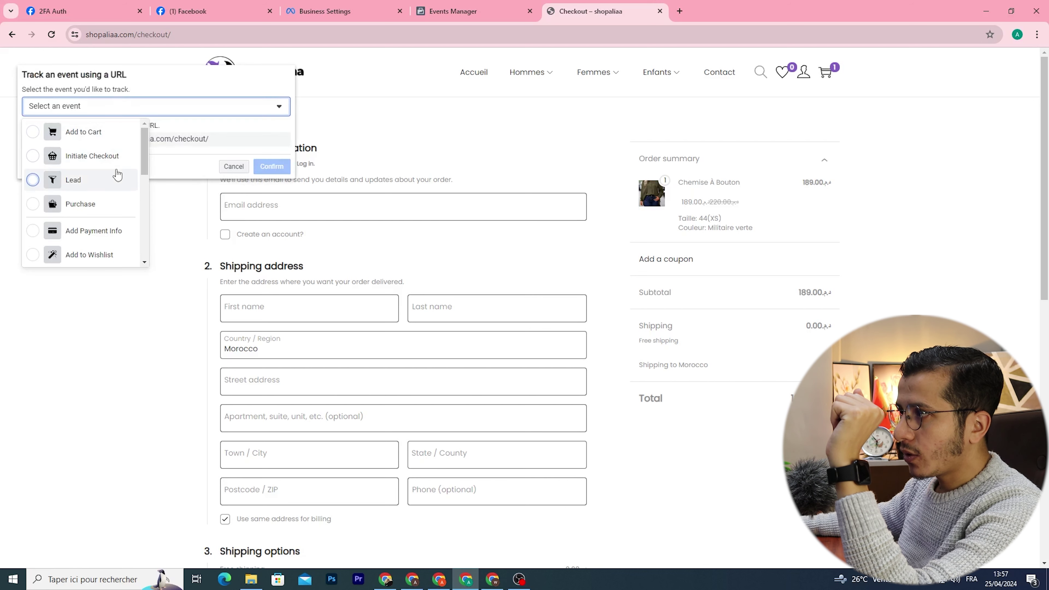
pyautogui.scroll(-4, 112, 237)
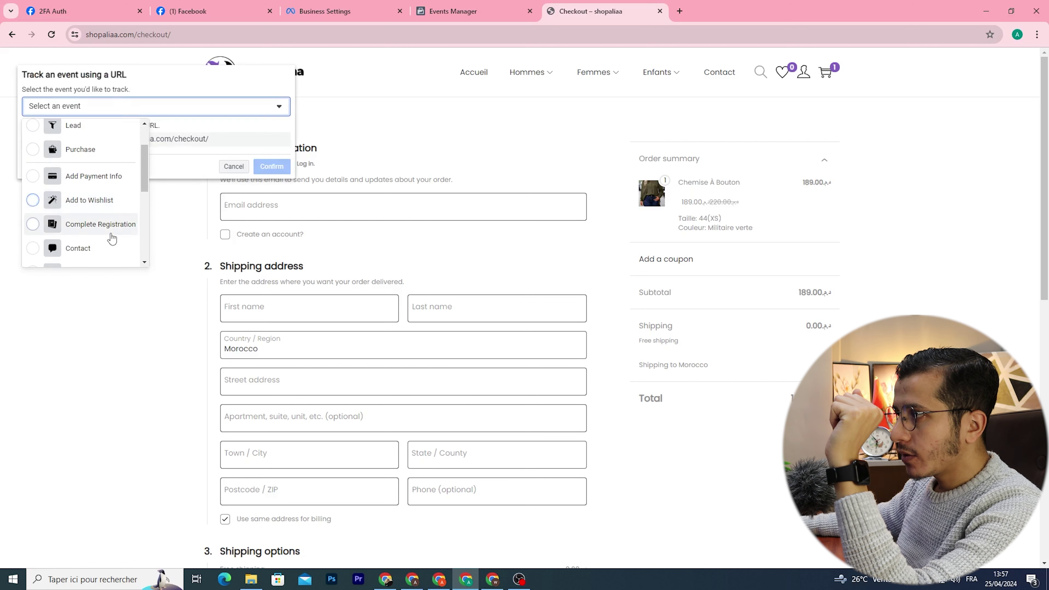
pyautogui.scroll(2, 112, 246)
pyautogui.scroll(-4, 109, 243)
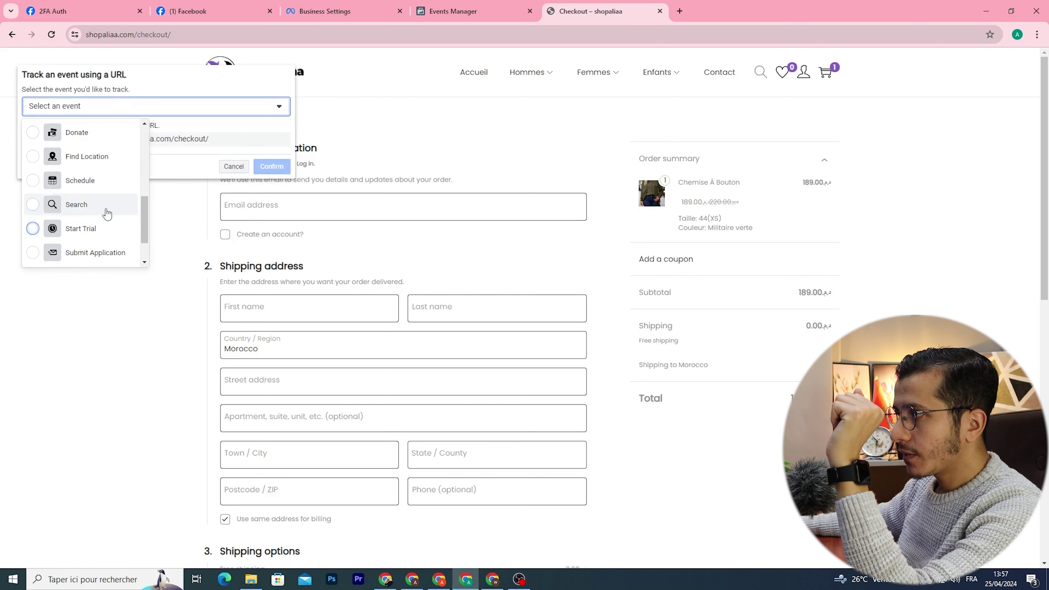
pyautogui.scroll(-2, 109, 236)
pyautogui.scroll(3, 110, 239)
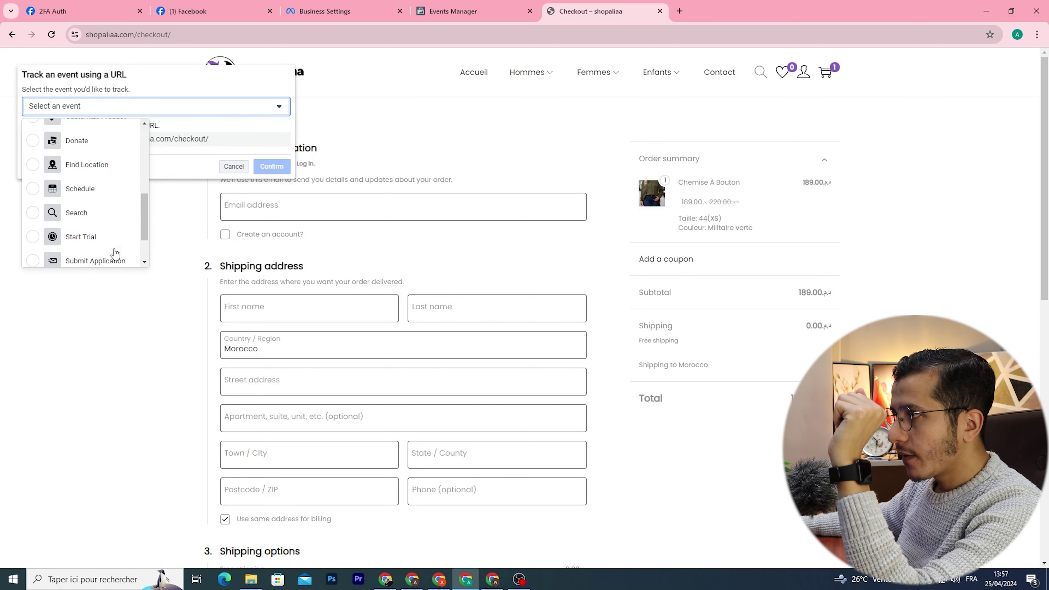
pyautogui.scroll(5, 108, 233)
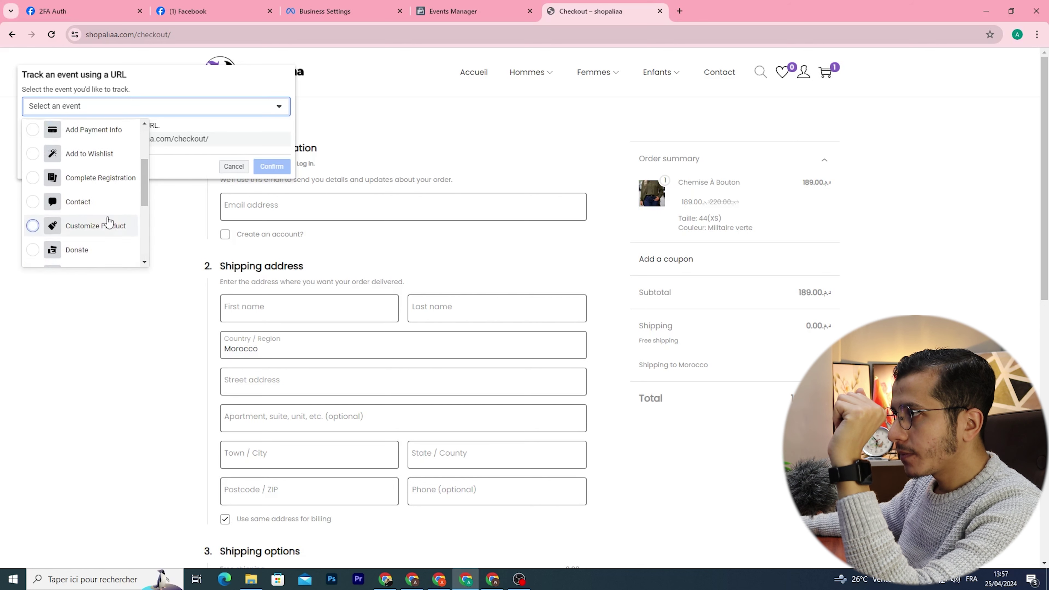
pyautogui.scroll(2, 107, 209)
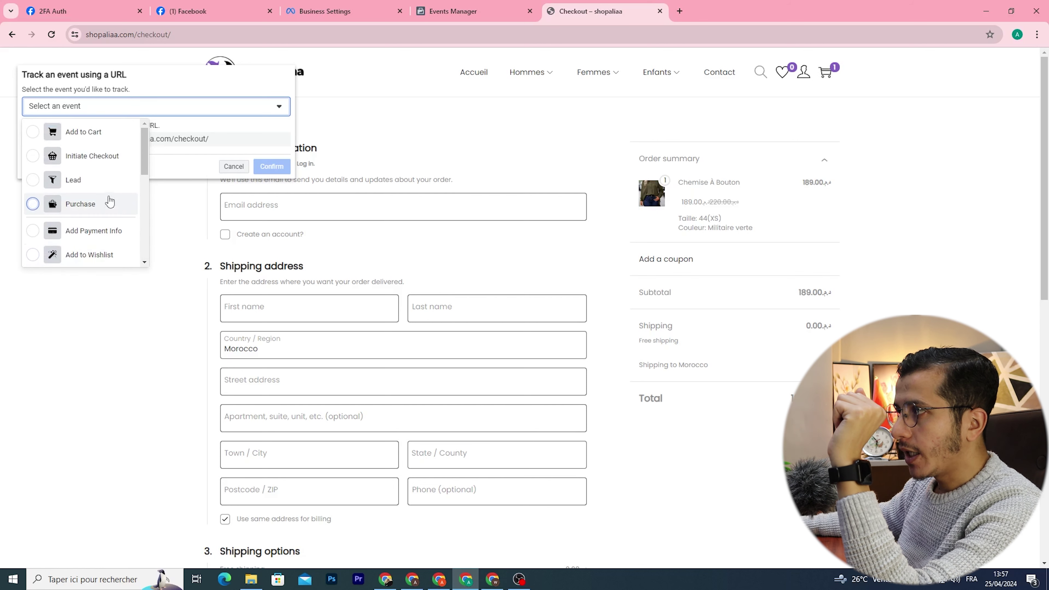
pyautogui.click(110, 156)
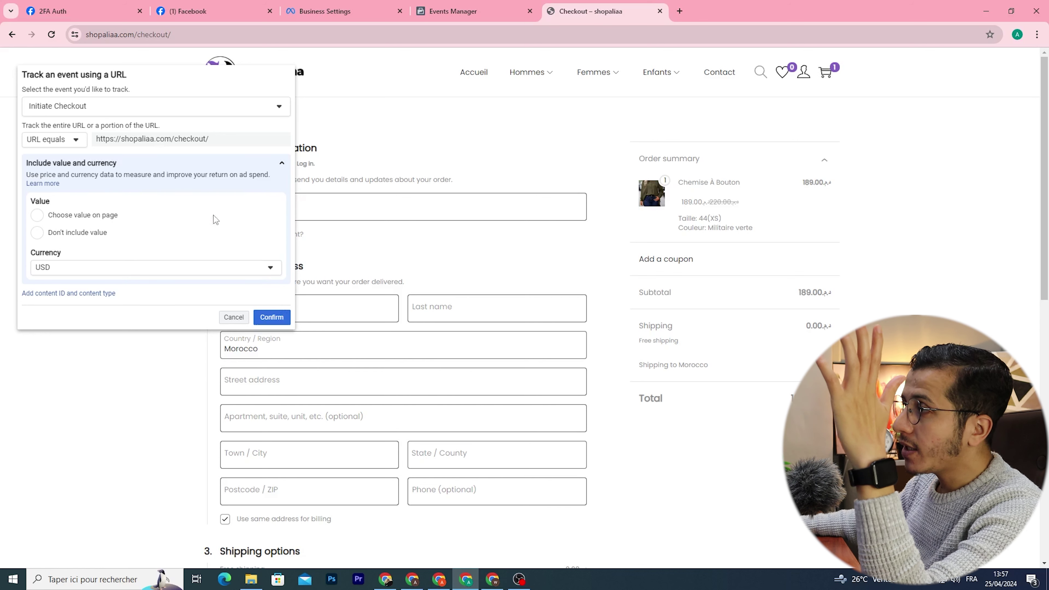
pyautogui.click(207, 113)
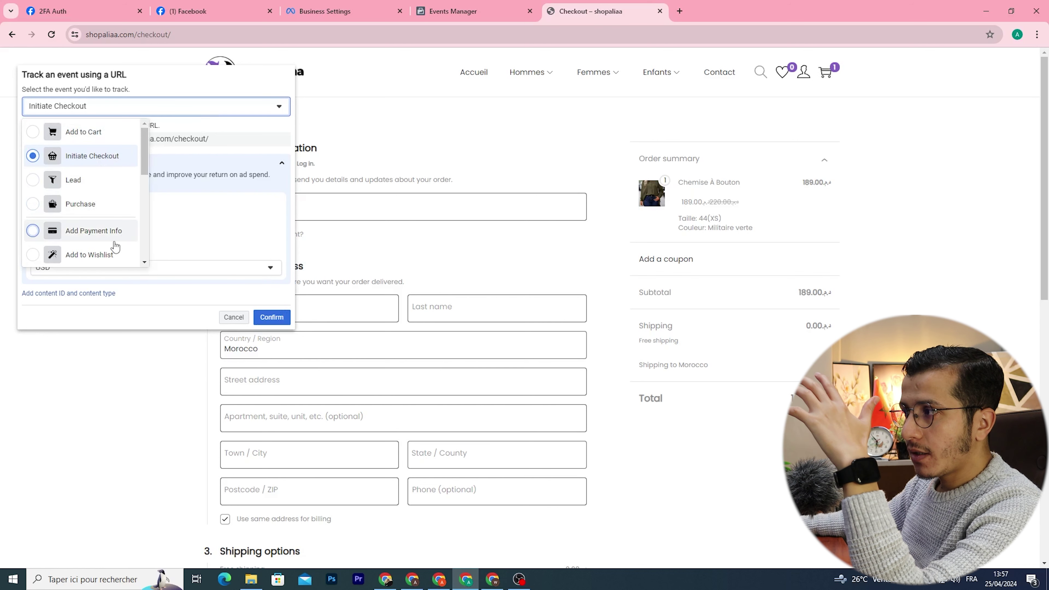
pyautogui.scroll(-2, 111, 235)
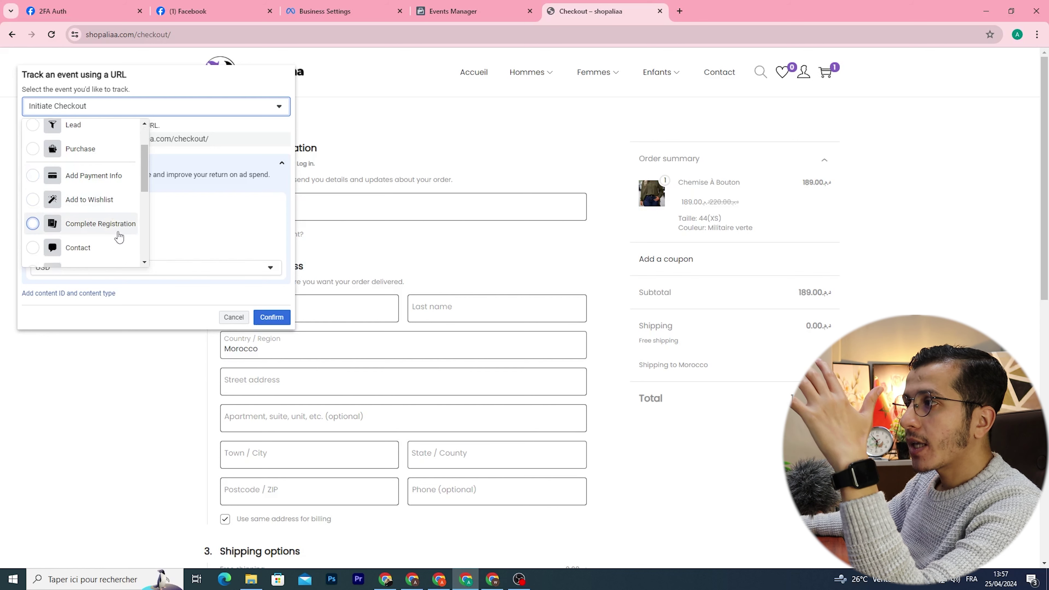
pyautogui.scroll(-2, 119, 237)
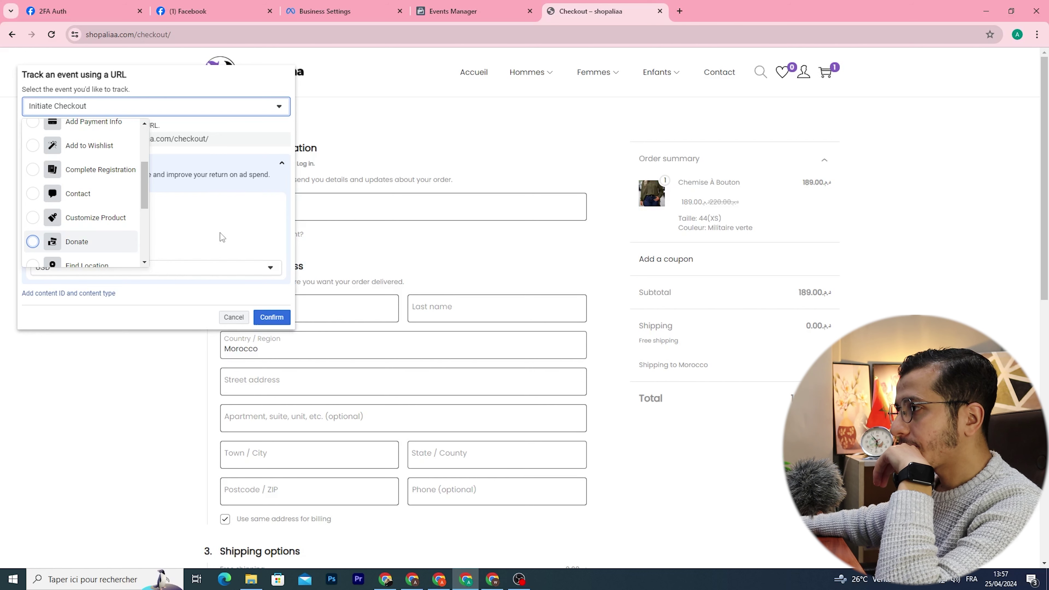
pyautogui.click(251, 218)
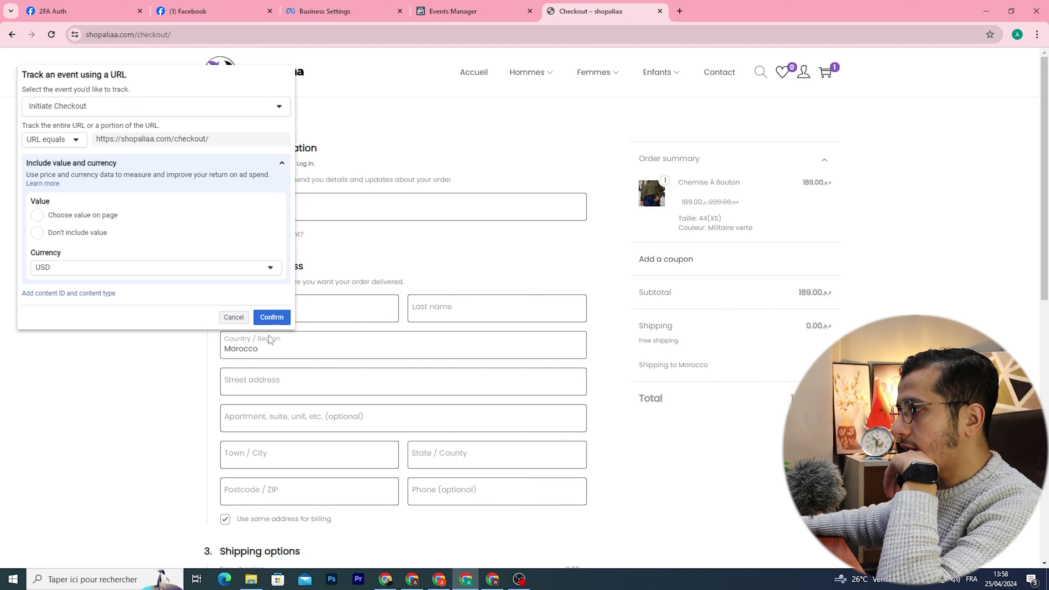
pyautogui.click(273, 318)
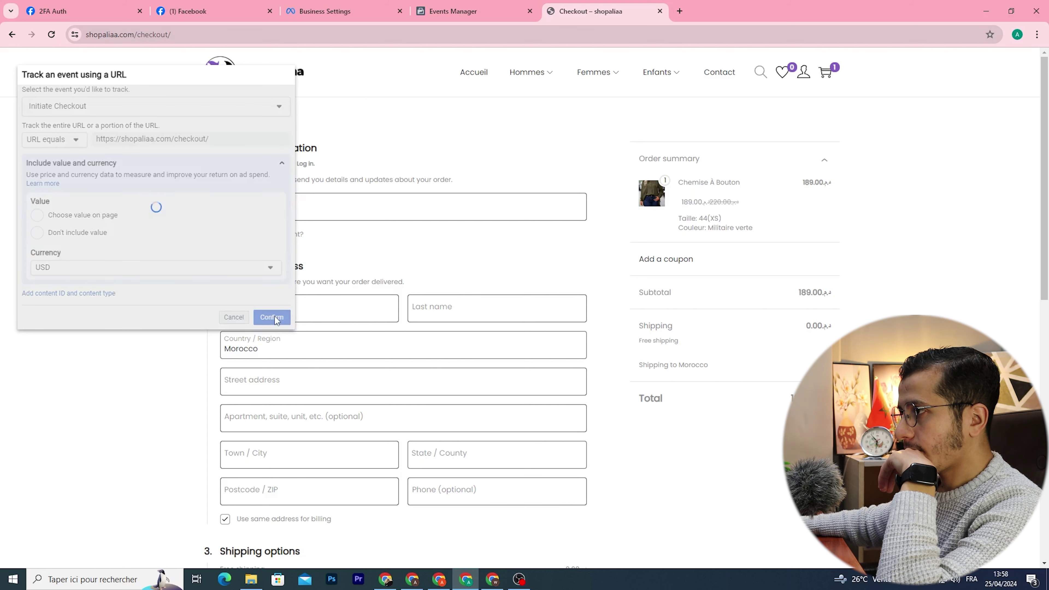
# Fill in the customer's contact and shipping details and place the order with cash on delivery
pyautogui.scroll(-2, 637, 352)
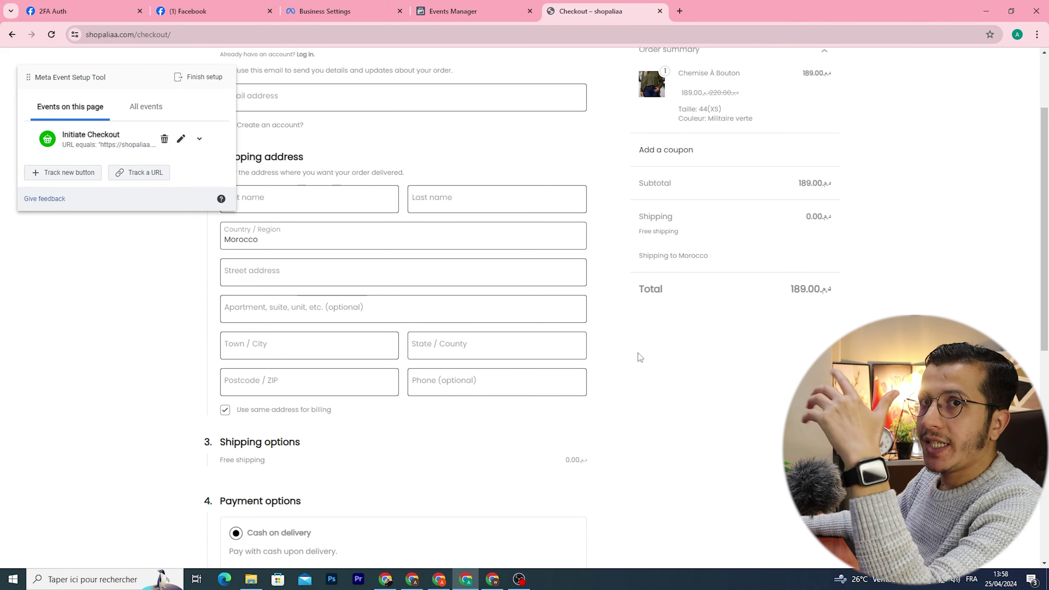
pyautogui.scroll(2, 638, 352)
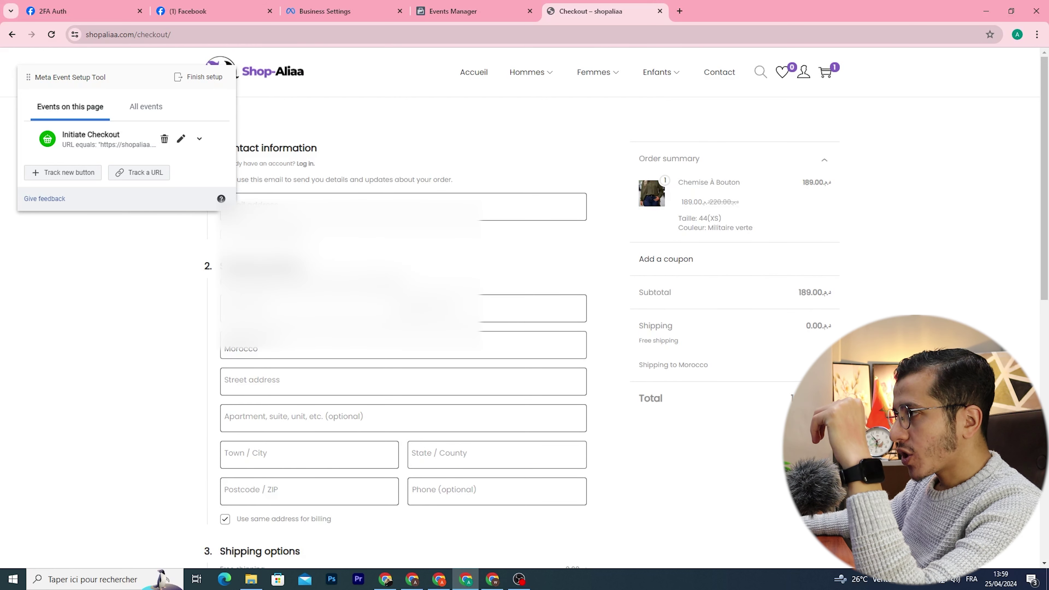
pyautogui.click(409, 206)
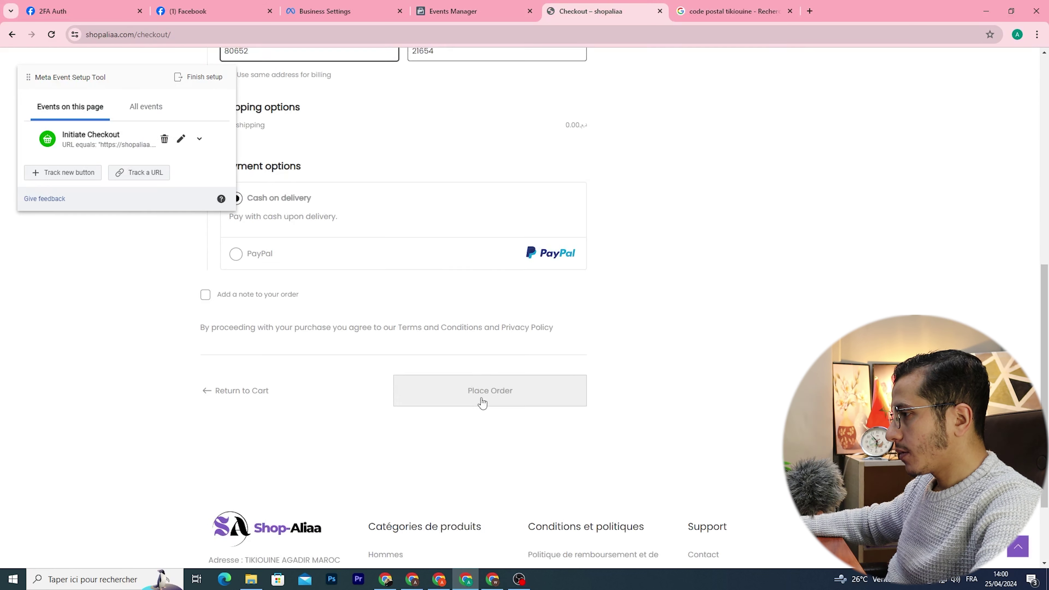
pyautogui.click(470, 391)
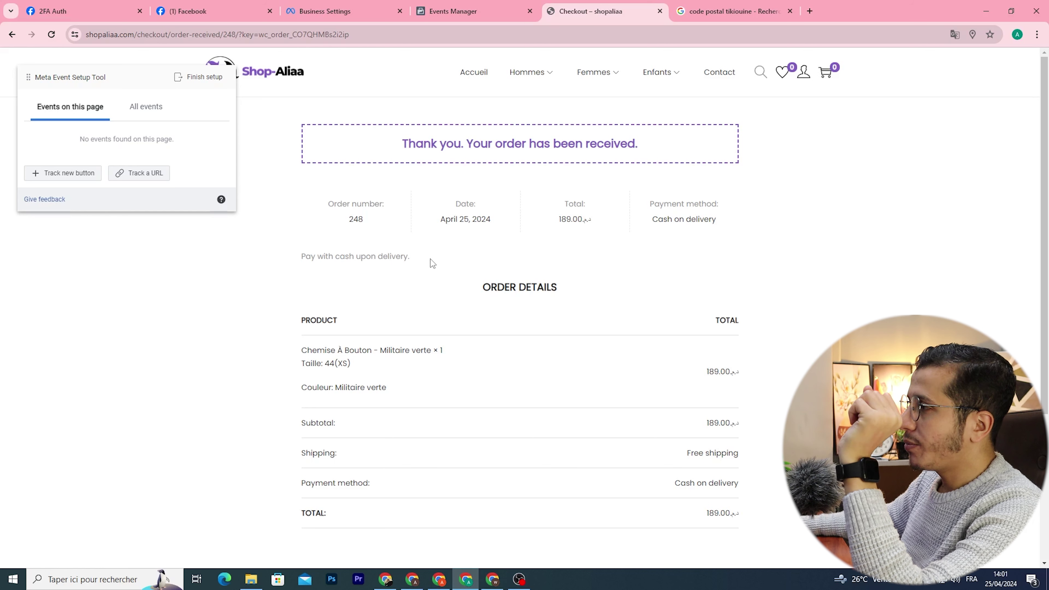
# Start tracking the order-received page's URL and choose Purchase as the event
pyautogui.click(154, 181)
pyautogui.click(120, 106)
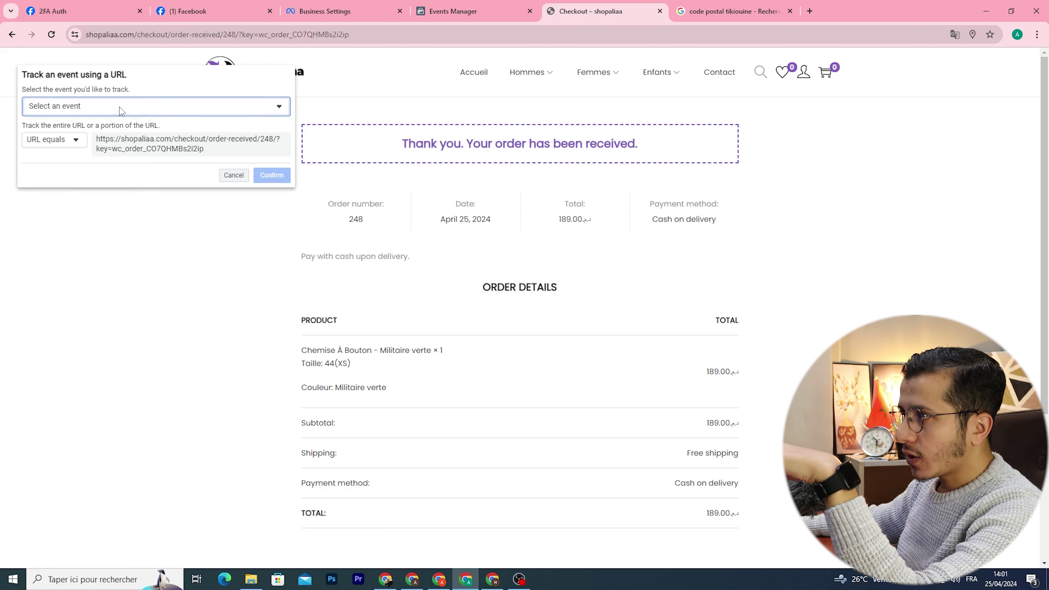
pyautogui.scroll(-3, 109, 254)
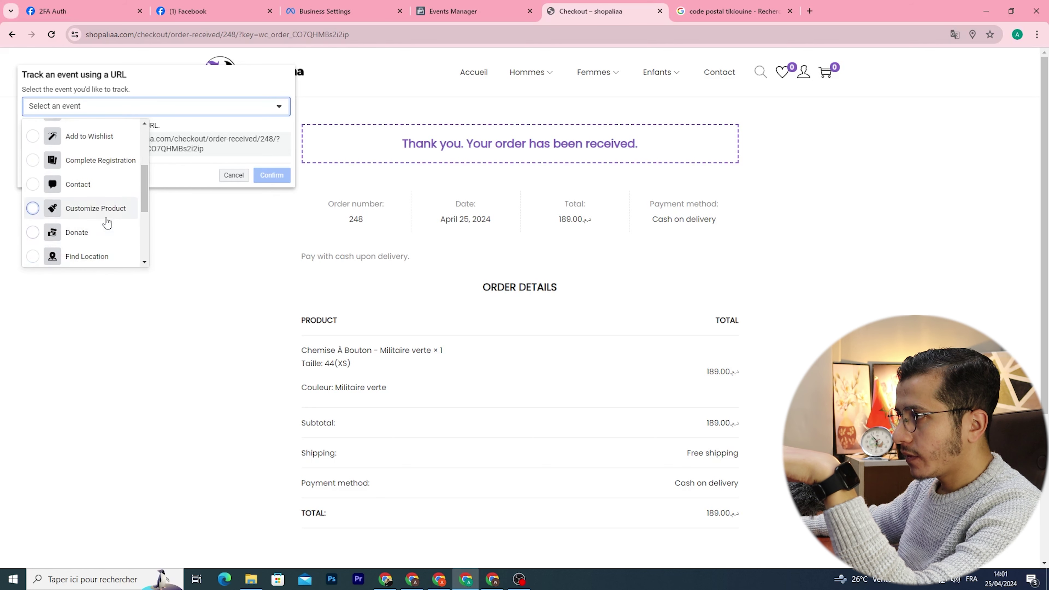
pyautogui.scroll(-5, 104, 224)
pyautogui.scroll(6, 104, 227)
pyautogui.scroll(3, 100, 240)
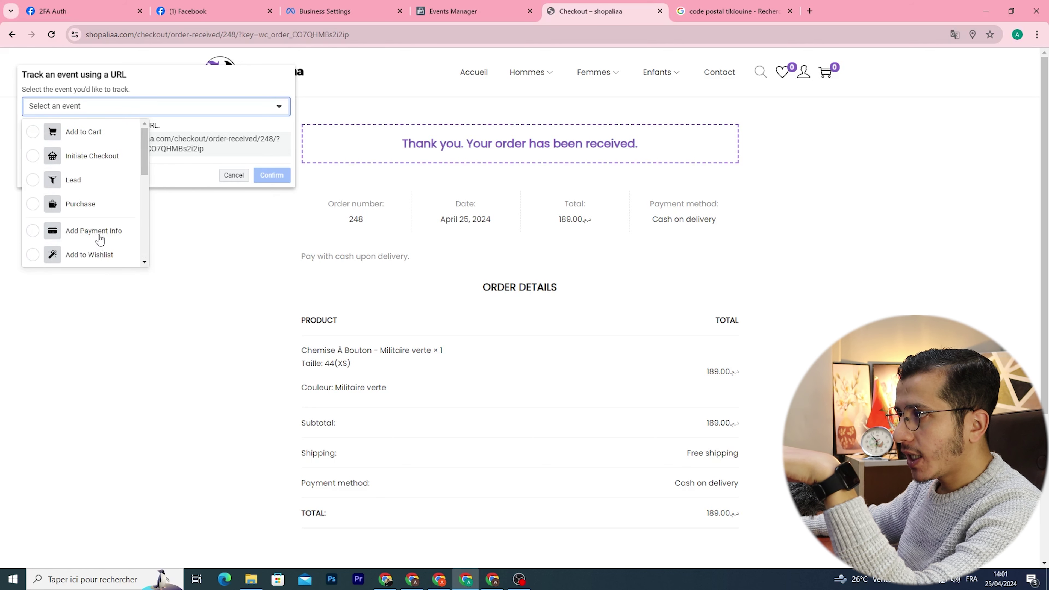
pyautogui.click(33, 204)
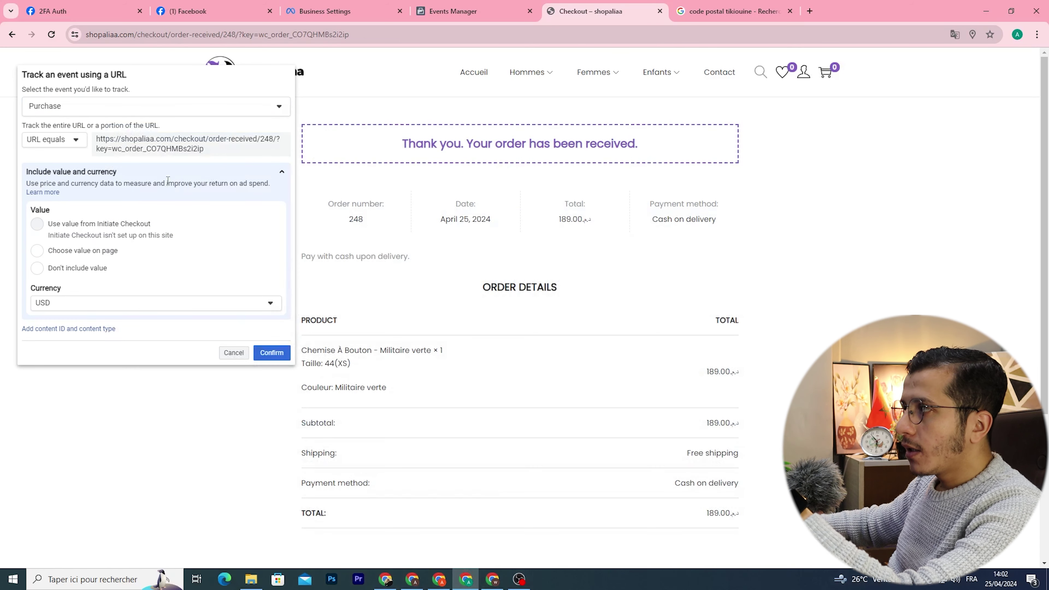
pyautogui.click(57, 139)
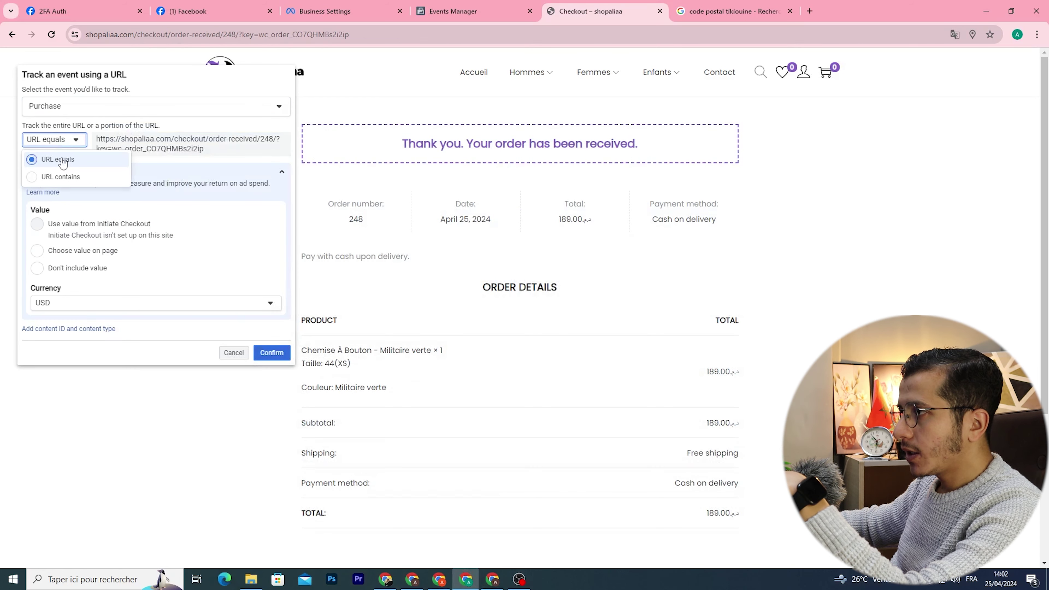
pyautogui.click(60, 178)
pyautogui.moveTo(225, 168); pyautogui.dragTo(196, 156)
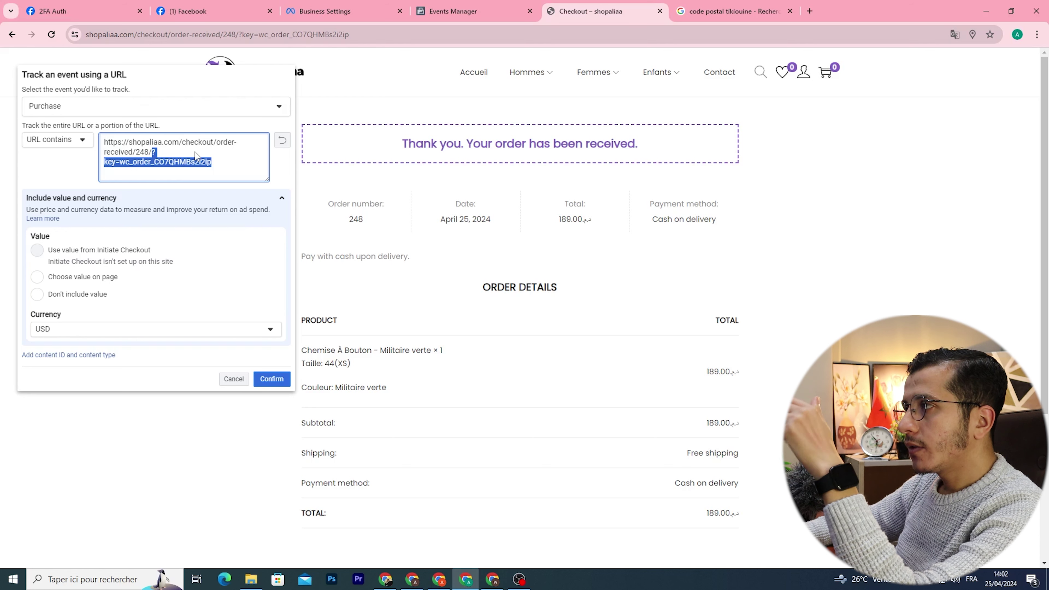
pyautogui.press('BackSpace')
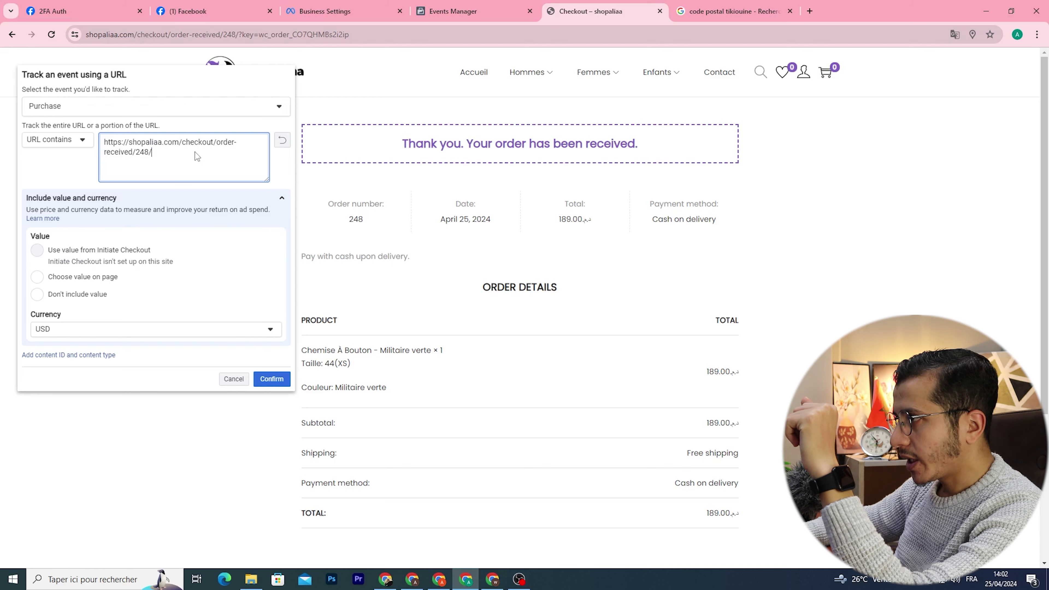
pyautogui.press('BackSpace')
pyautogui.press('BackSpace')
pyautogui.press('BackSpace')
pyautogui.press('BackSpace')
pyautogui.hotkey('ctrl', 'a')
pyautogui.click(88, 179)
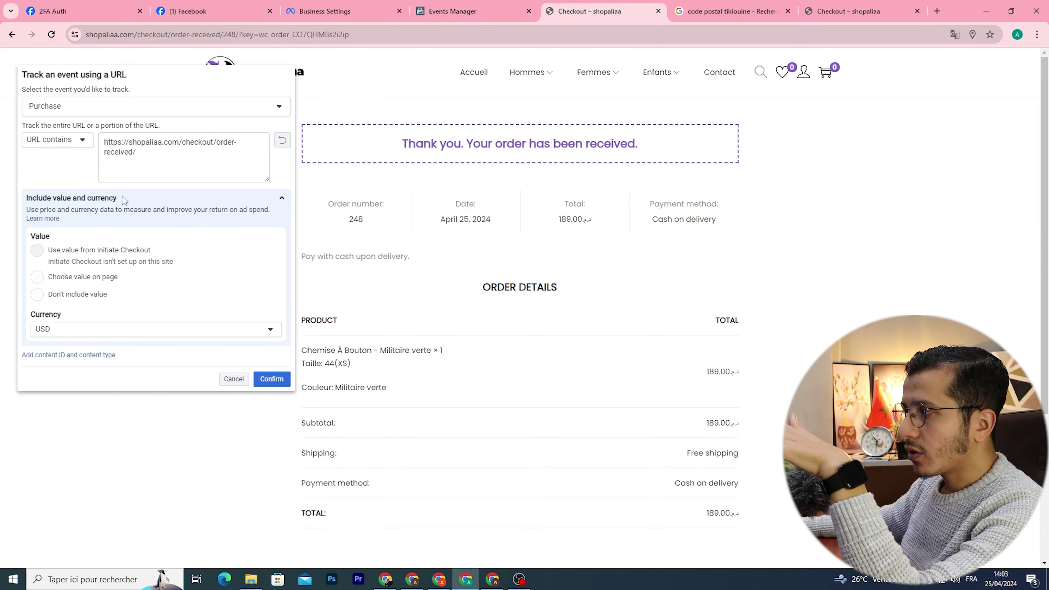
pyautogui.click(271, 379)
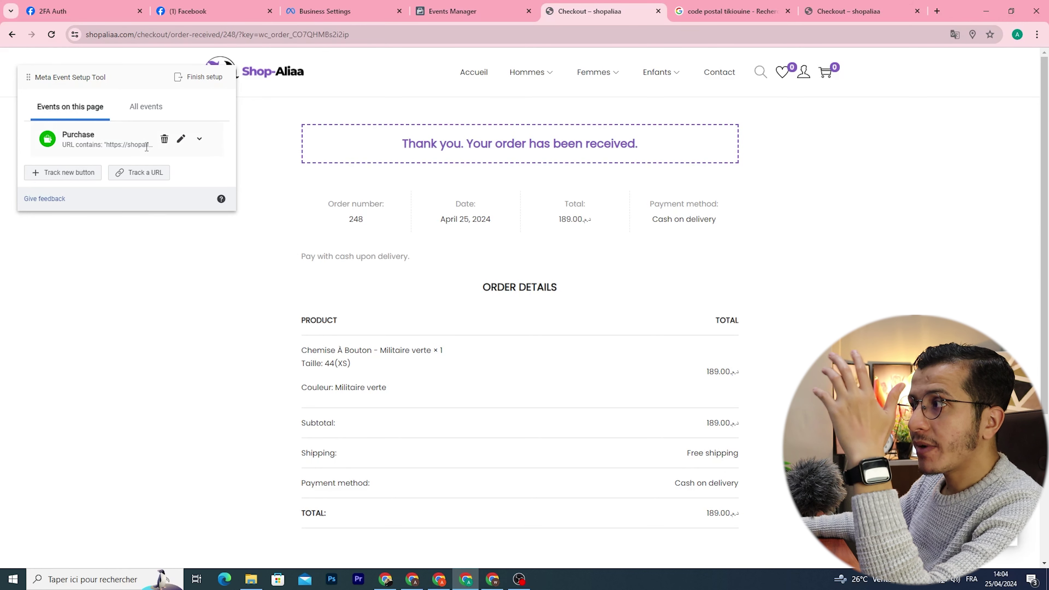
# Finish the event setup with the four added events and submit Yes as feedback on the Event Setup Tool
pyautogui.click(145, 107)
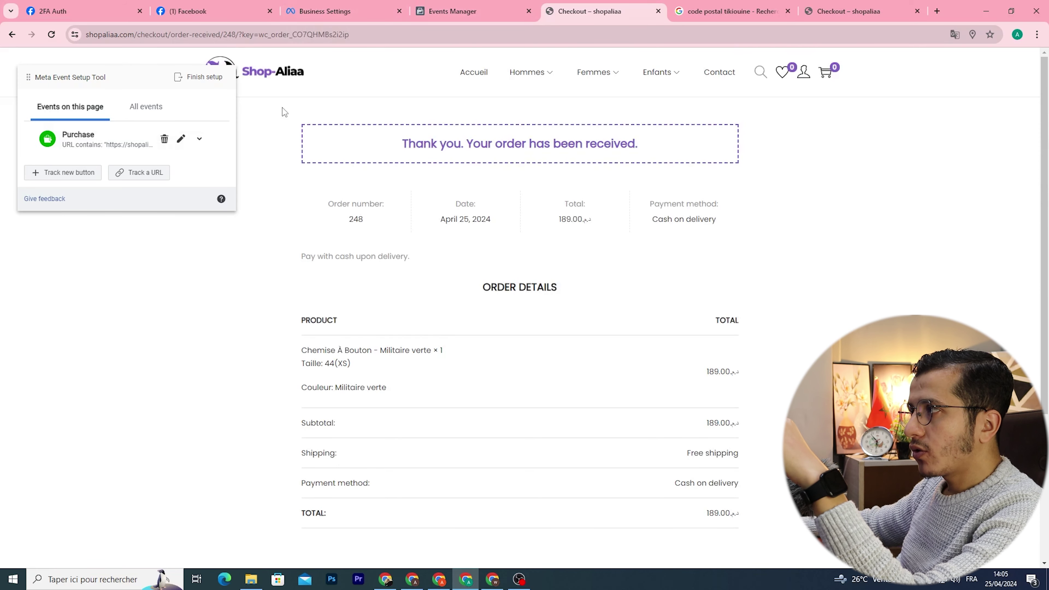
pyautogui.click(203, 77)
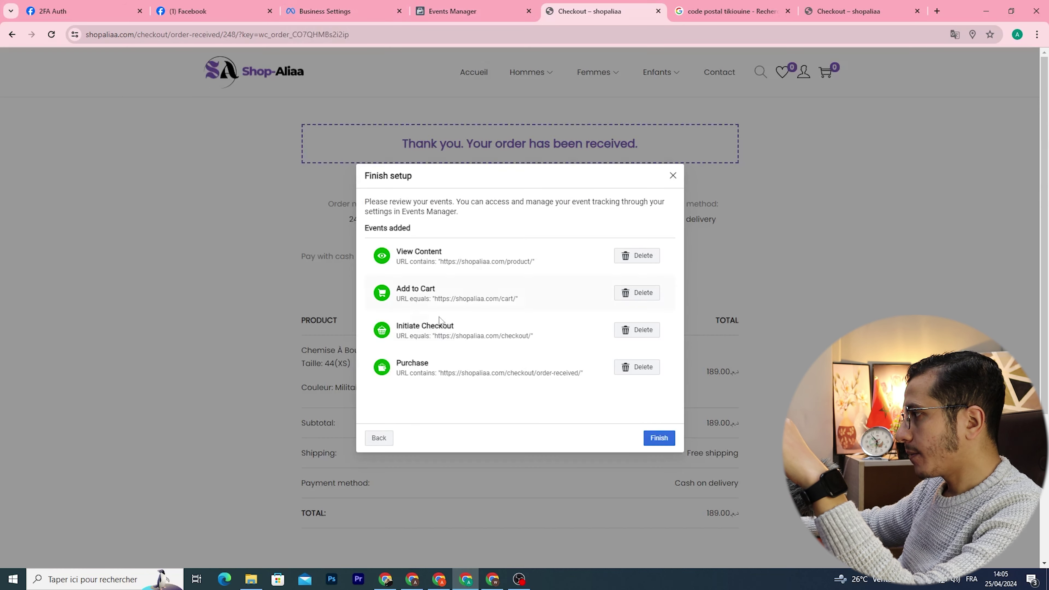
pyautogui.click(650, 439)
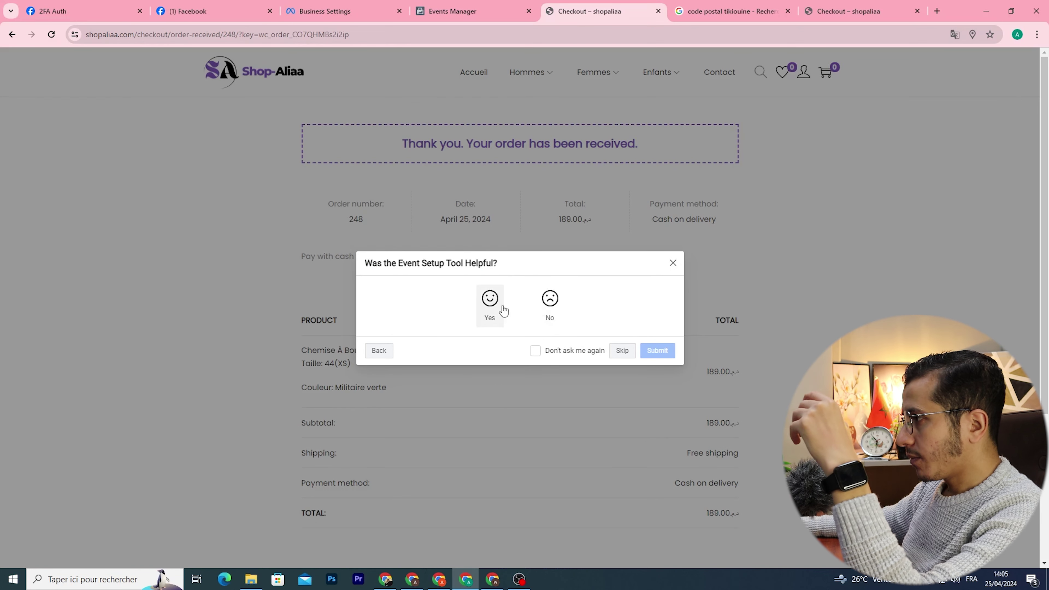
pyautogui.click(490, 298)
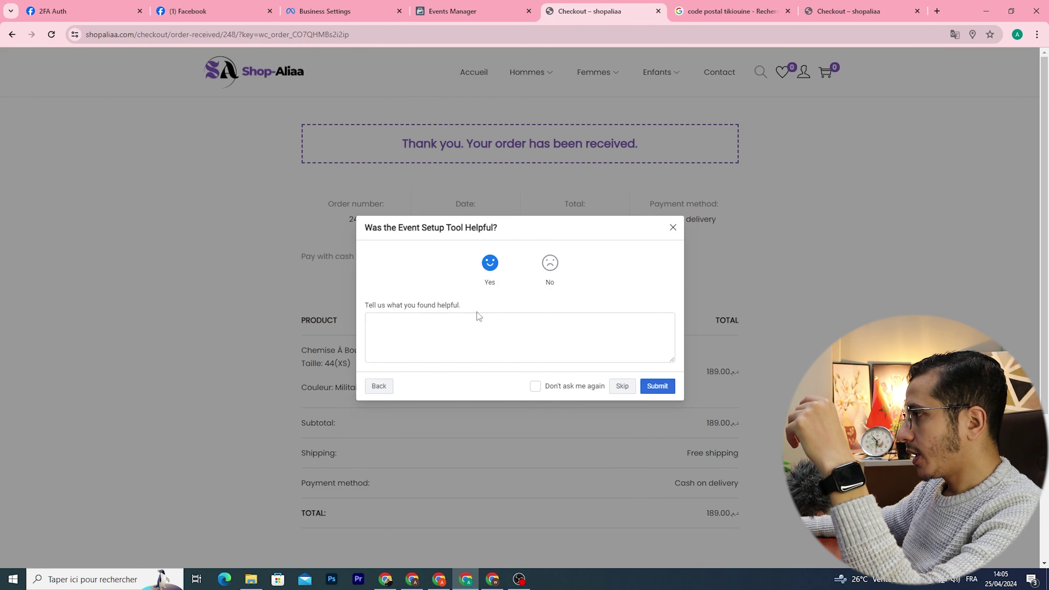
pyautogui.click(652, 389)
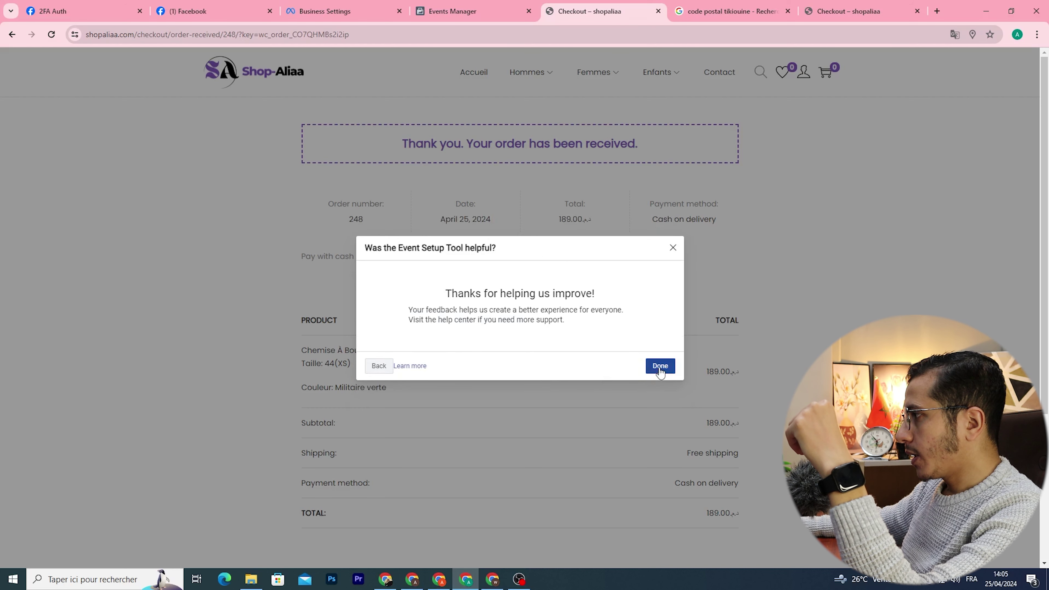
pyautogui.click(659, 366)
# Close the shop page and open the Pixel WP dataset's overview in Events Manager
pyautogui.hotkey('ctrl', 'w')
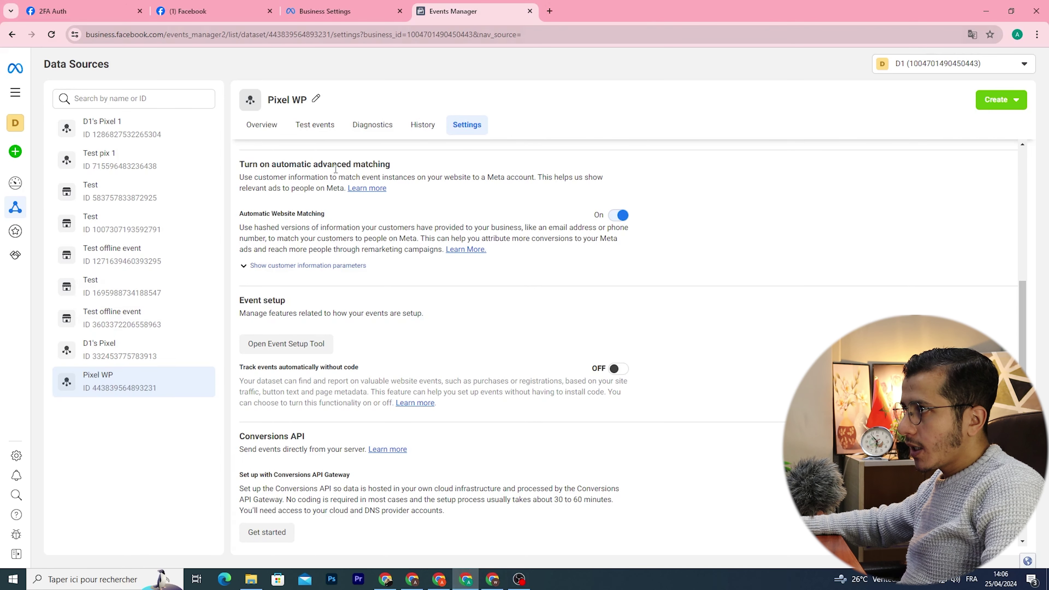
pyautogui.click(270, 125)
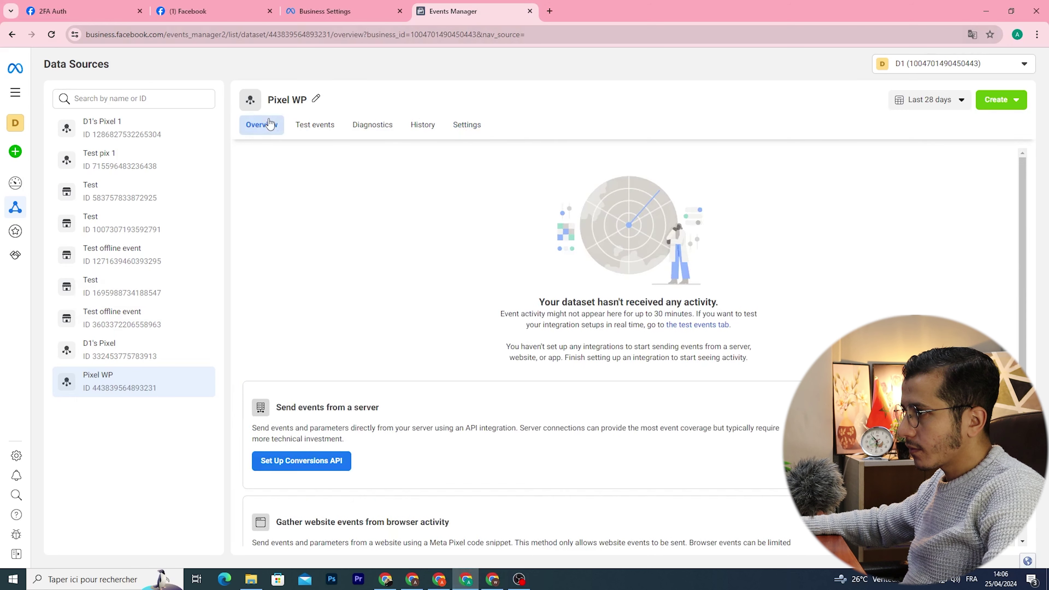
# Switch to the shopaliaa store window and open the Veste Chemise product page from the Enfants category
pyautogui.scroll(-5, 436, 321)
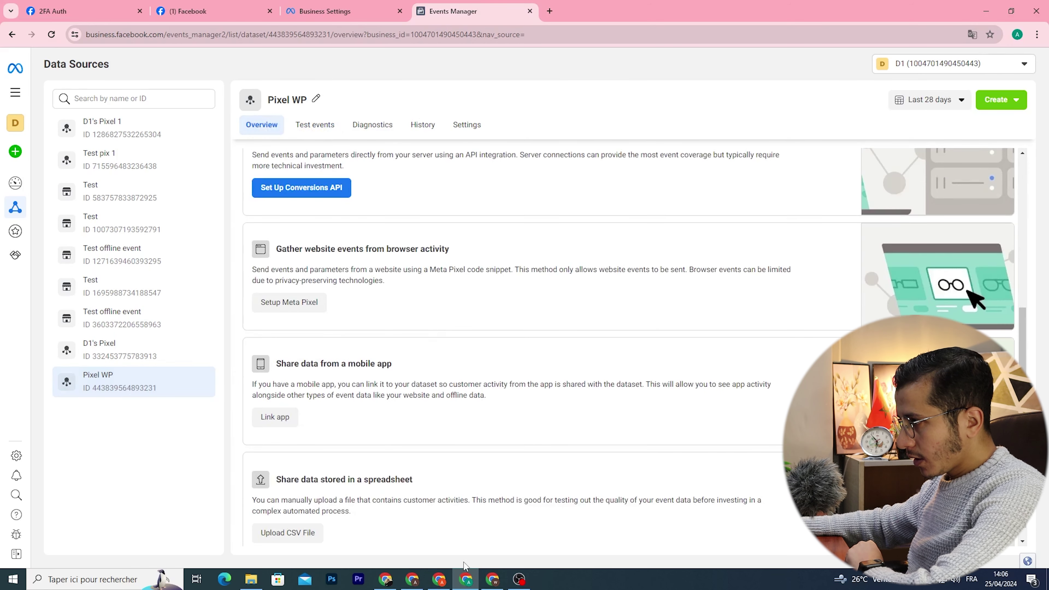
pyautogui.scroll(-1, 444, 471)
pyautogui.scroll(6, 443, 471)
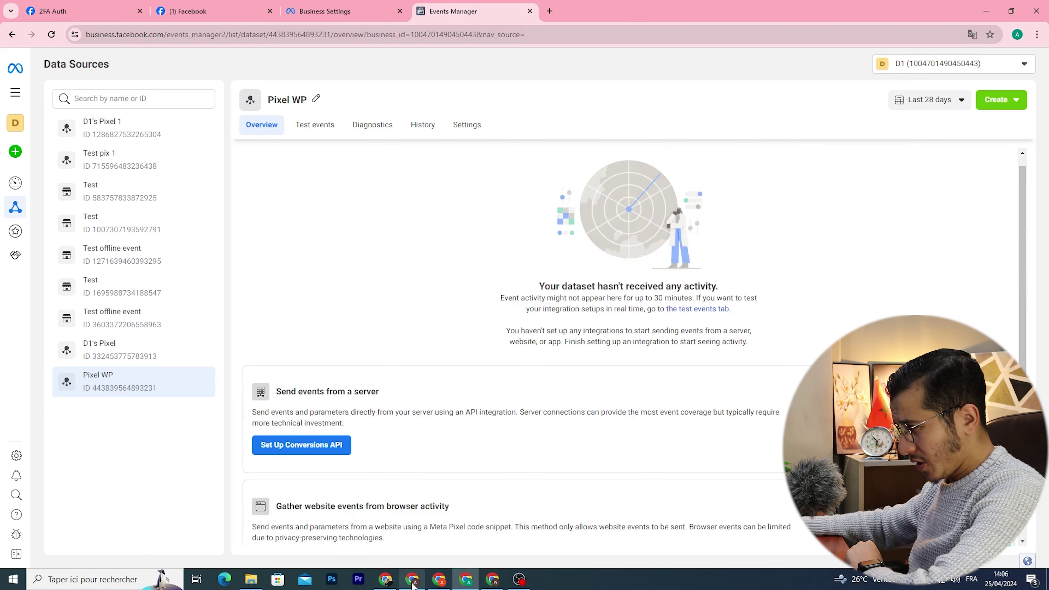
pyautogui.click(494, 585)
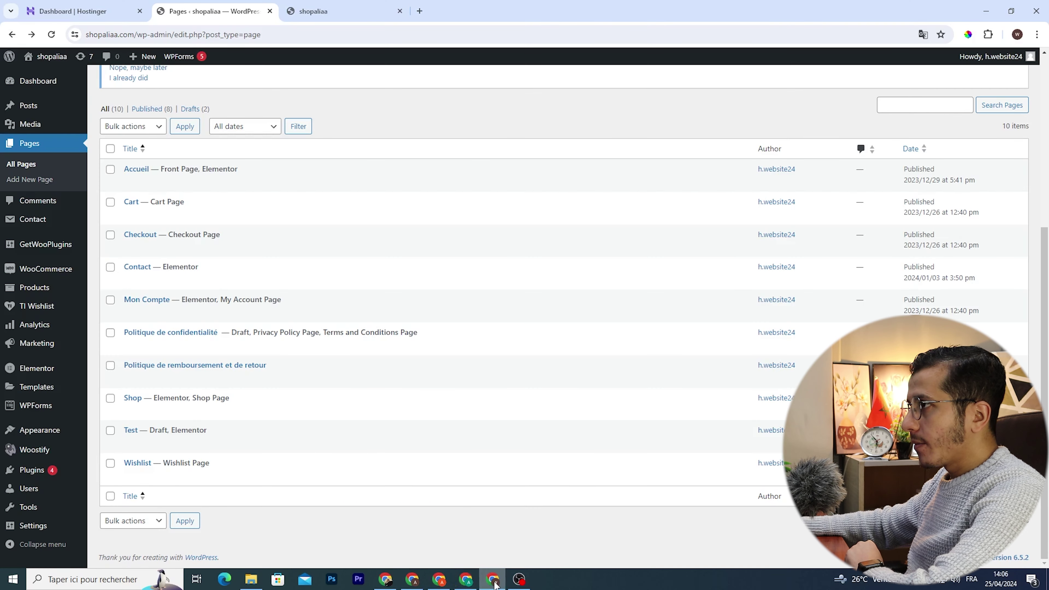
pyautogui.click(358, 12)
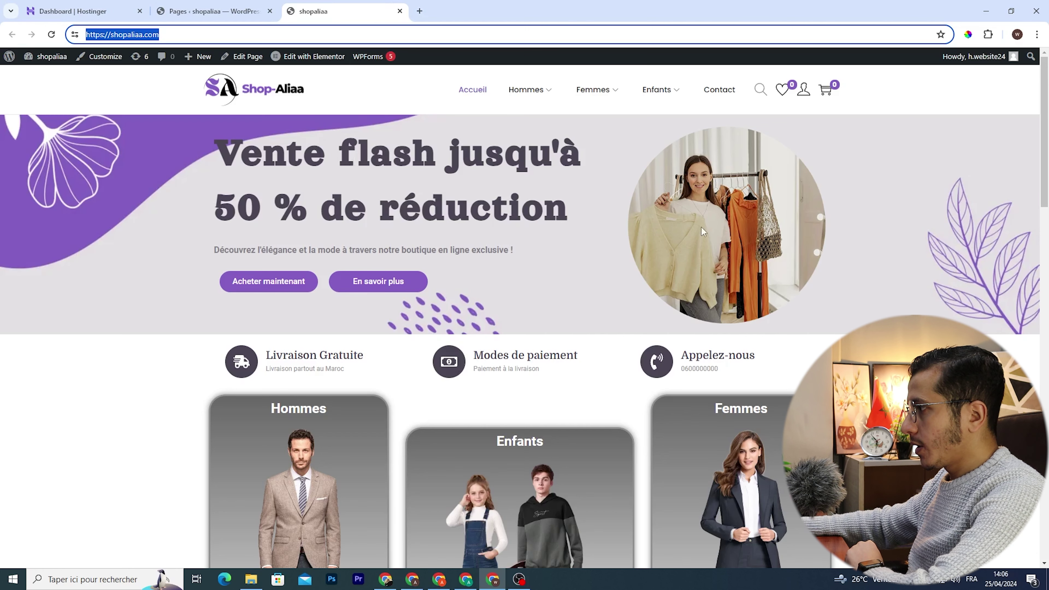
pyautogui.scroll(-5, 635, 367)
pyautogui.click(521, 400)
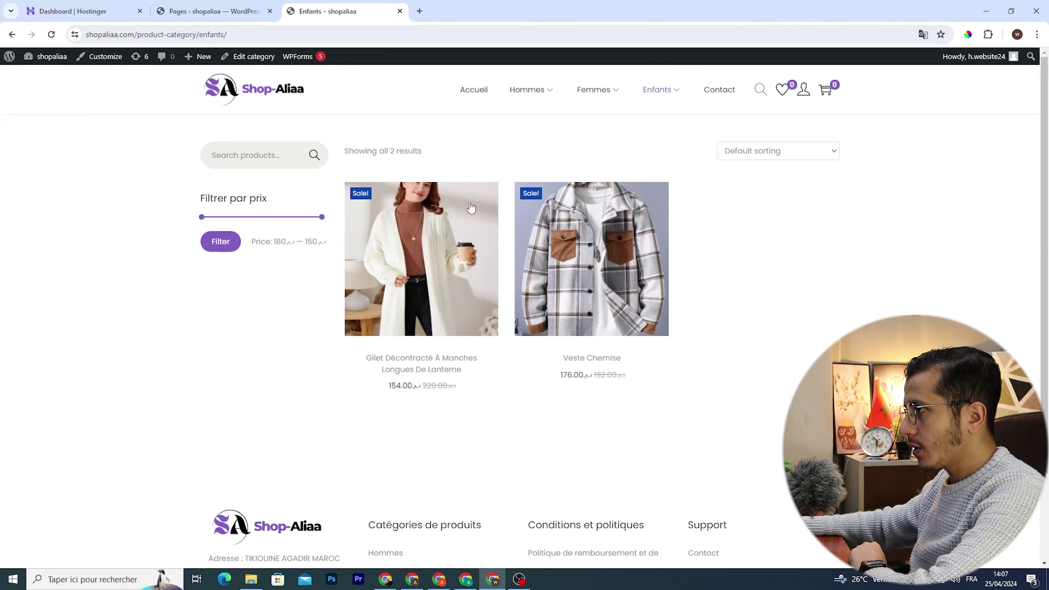
pyautogui.scroll(-1, 476, 222)
pyautogui.scroll(1, 477, 222)
pyautogui.click(592, 231)
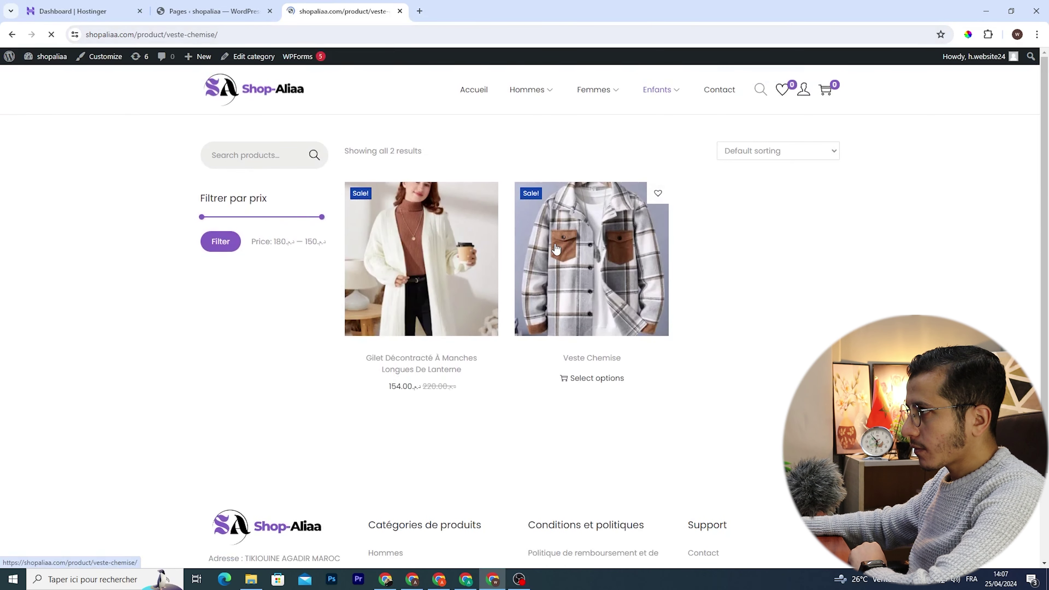
# Add the Veste Chemise in size 13Y to the cart and proceed to checkout
pyautogui.scroll(-5, 576, 328)
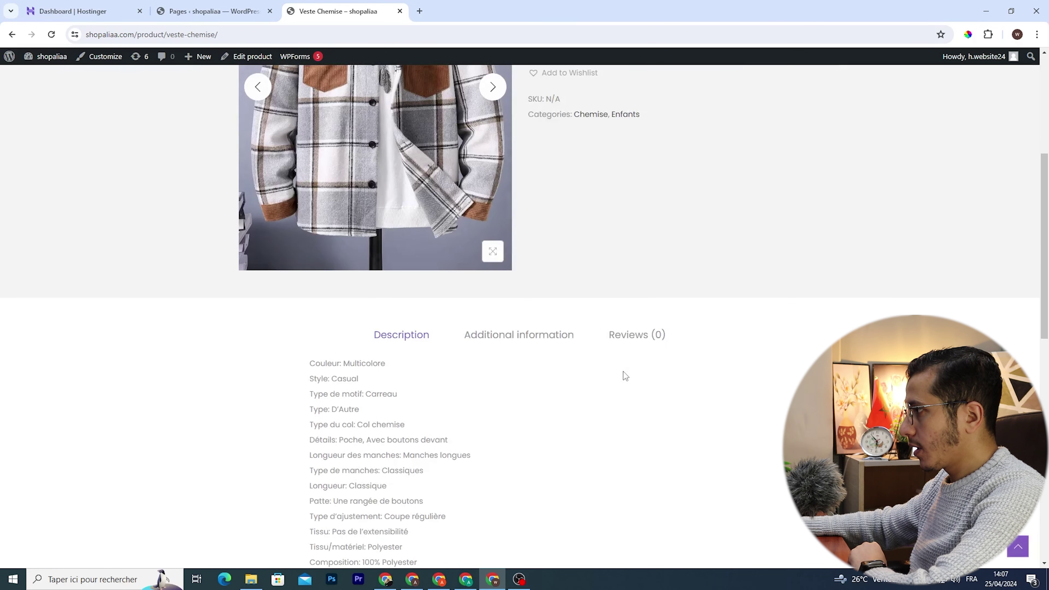
pyautogui.scroll(4, 681, 276)
pyautogui.click(681, 276)
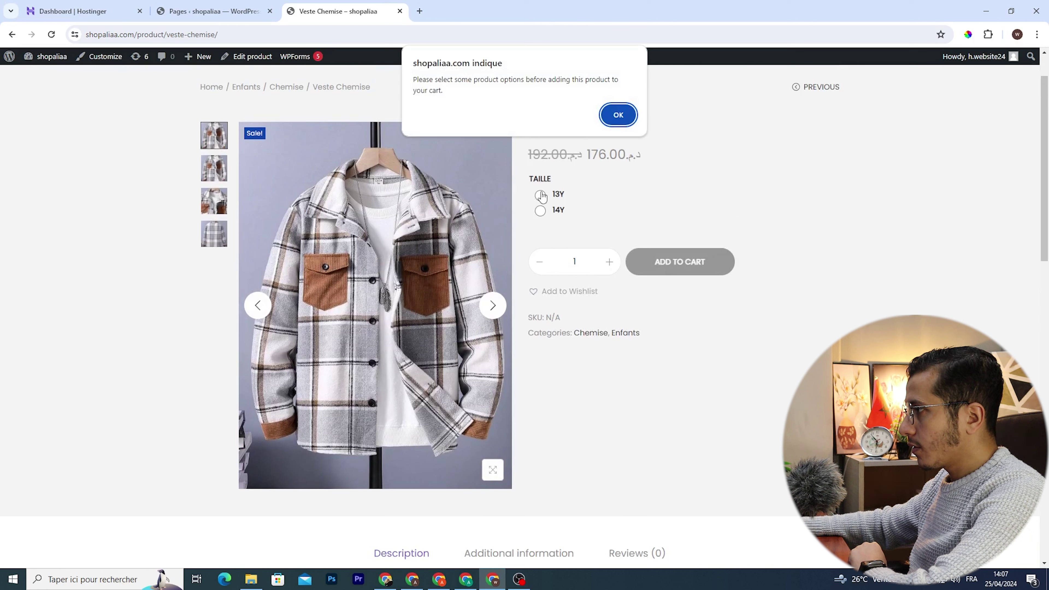
pyautogui.click(618, 115)
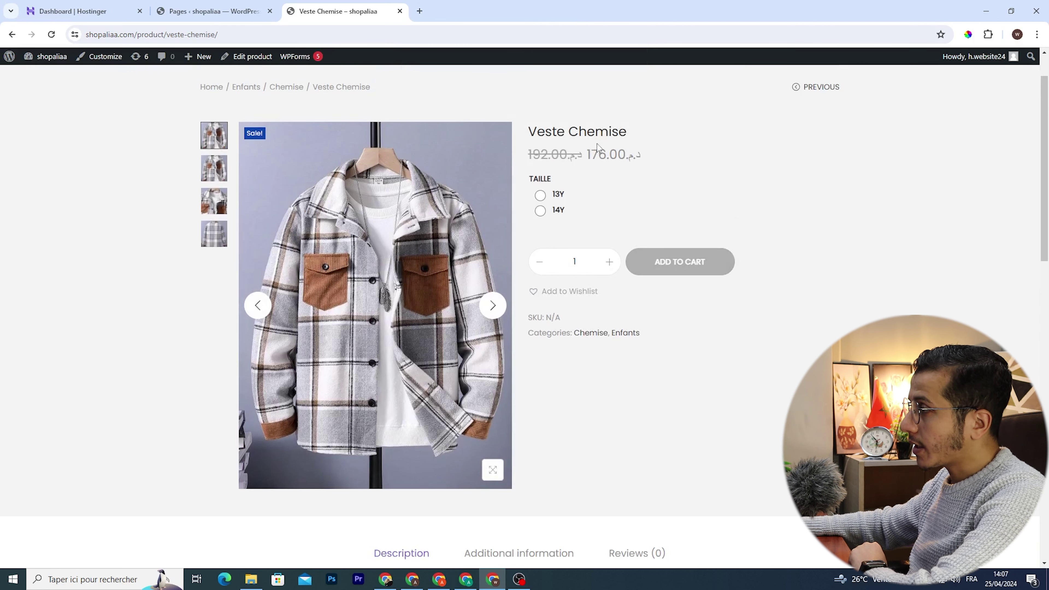
pyautogui.click(538, 194)
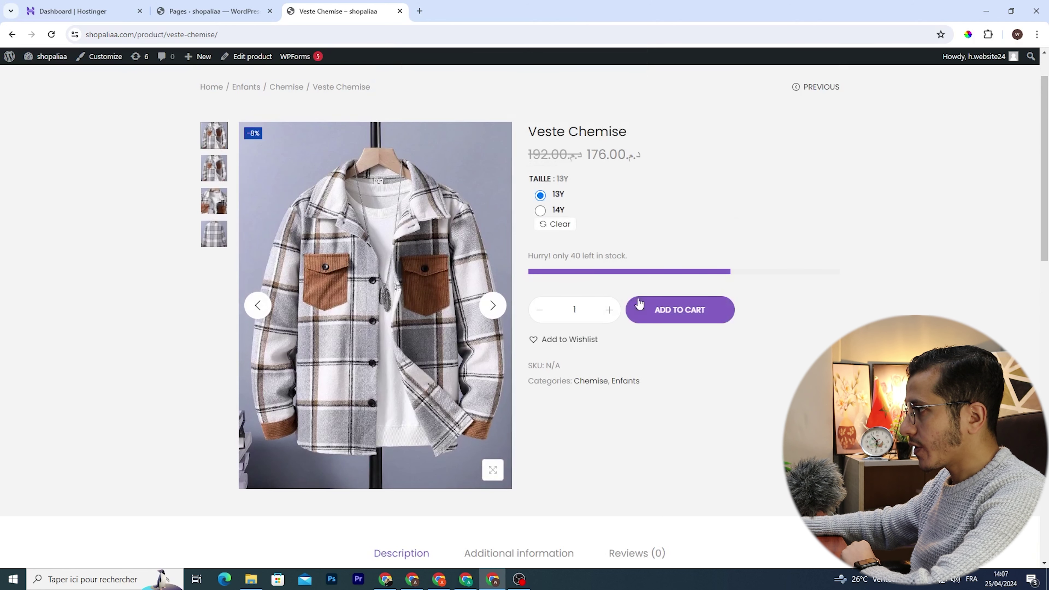
pyautogui.click(646, 308)
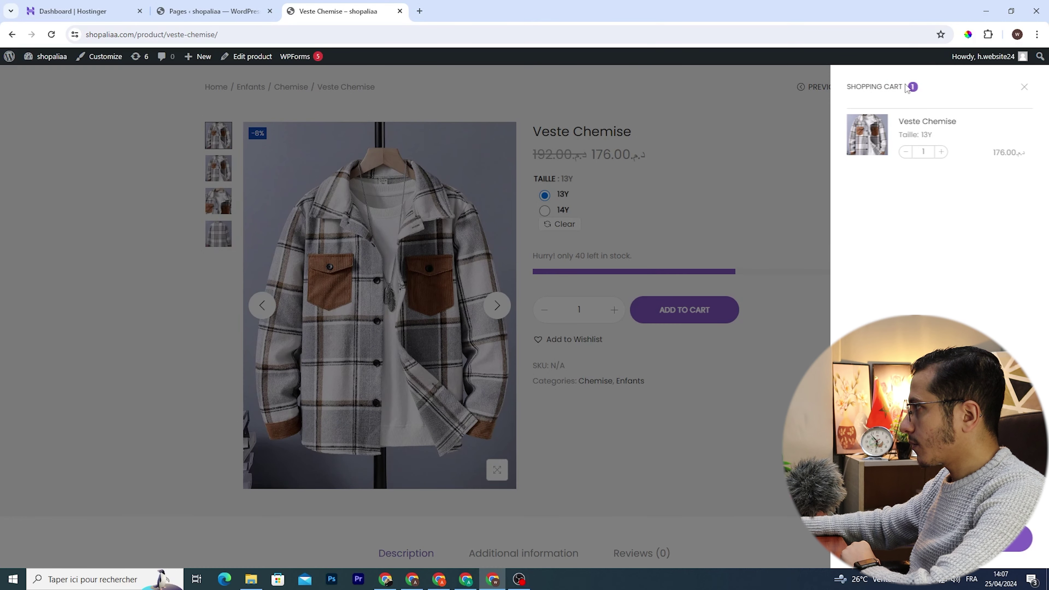
pyautogui.click(1018, 538)
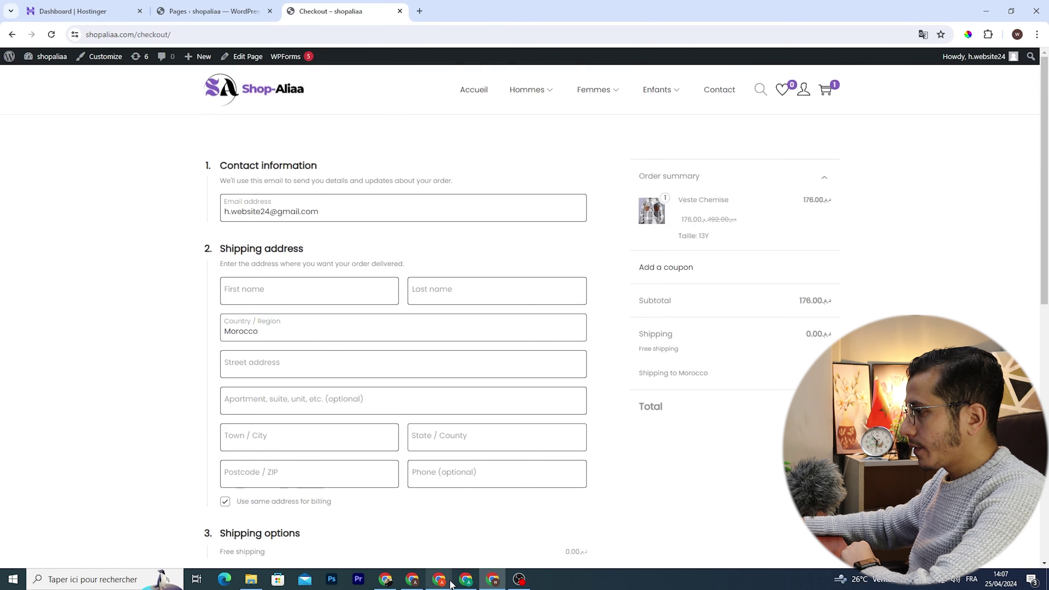
# Switch back to Events Manager, reload the Pixel WP overview and examine its event activity and received events
pyautogui.click(465, 578)
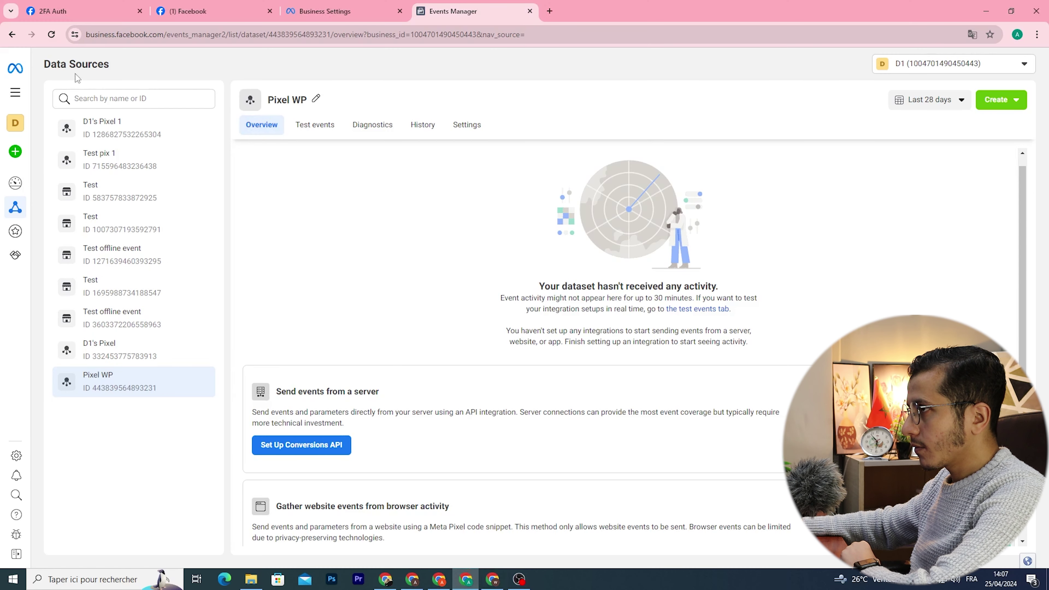
pyautogui.click(54, 35)
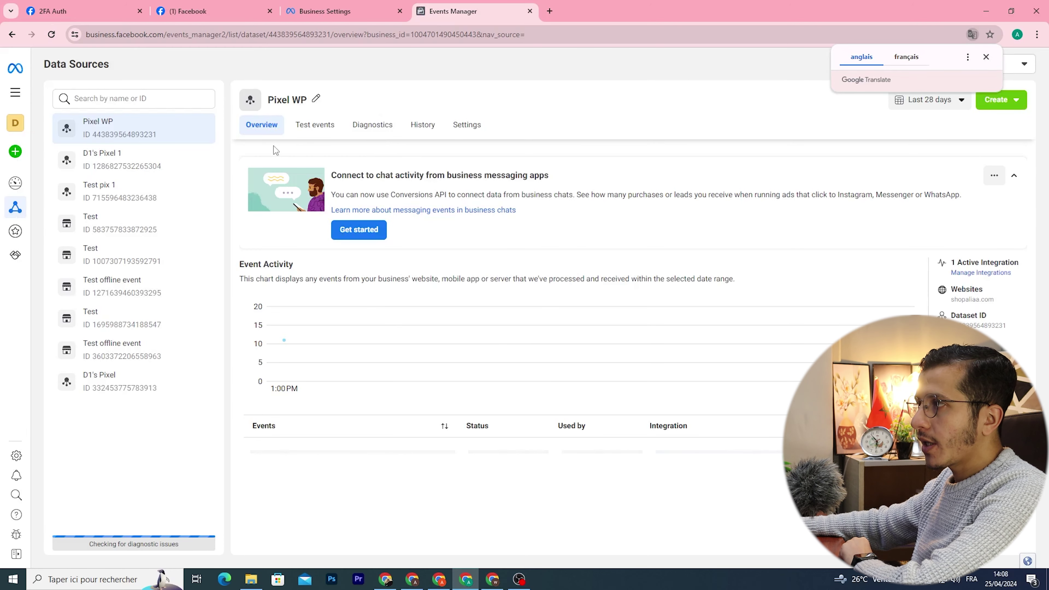
pyautogui.scroll(-1, 426, 287)
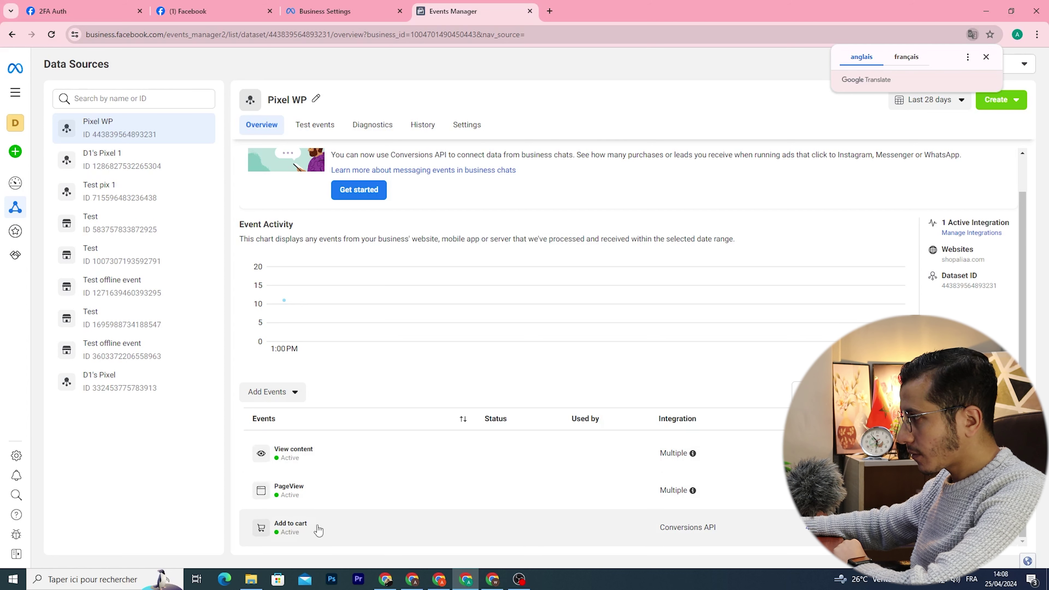
pyautogui.scroll(1, 339, 502)
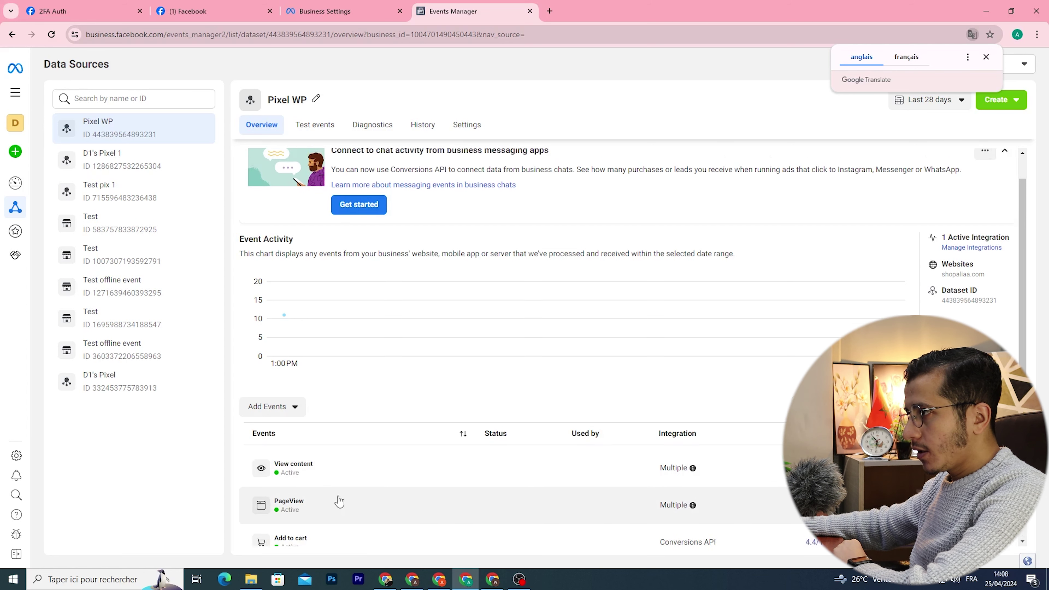
pyautogui.scroll(1, 339, 501)
pyautogui.scroll(-1, 339, 500)
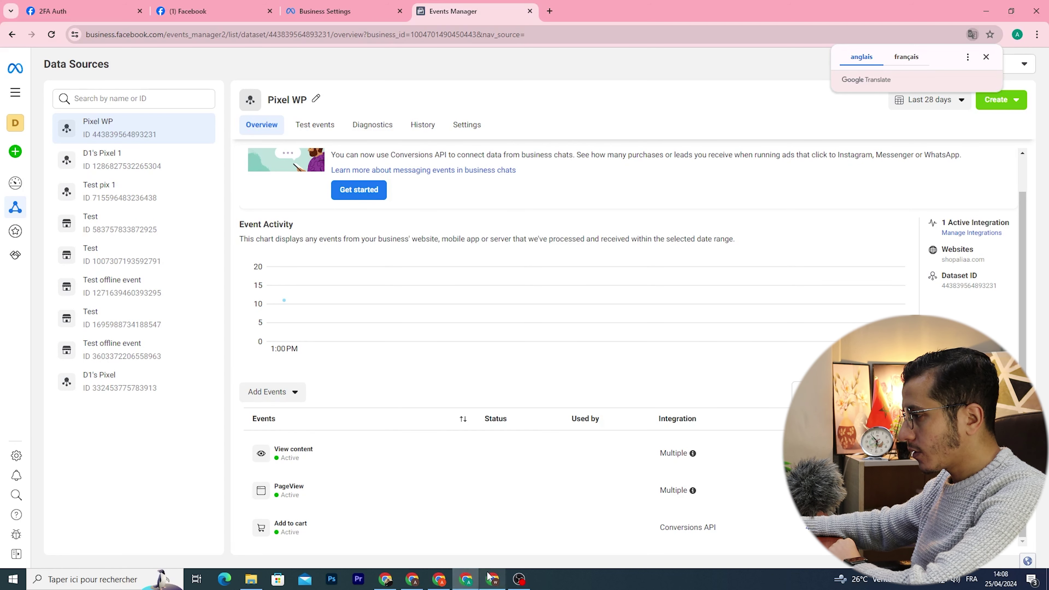
# In the shop's browser window, search Google for meta pixel helper and open the extension's Chrome Web Store page
pyautogui.click(492, 579)
pyautogui.write('META')
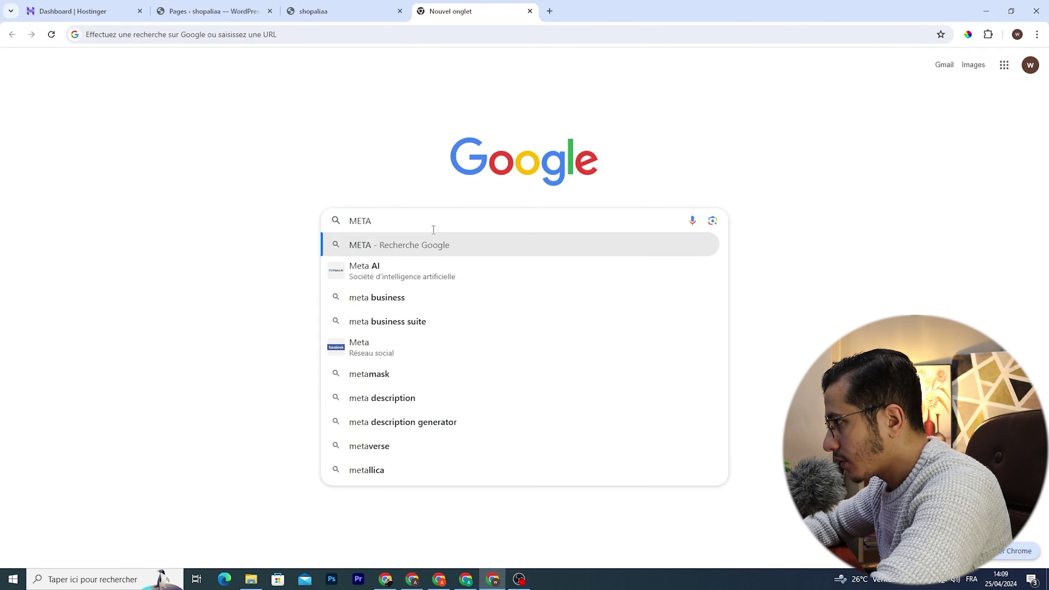
pyautogui.write(' PI')
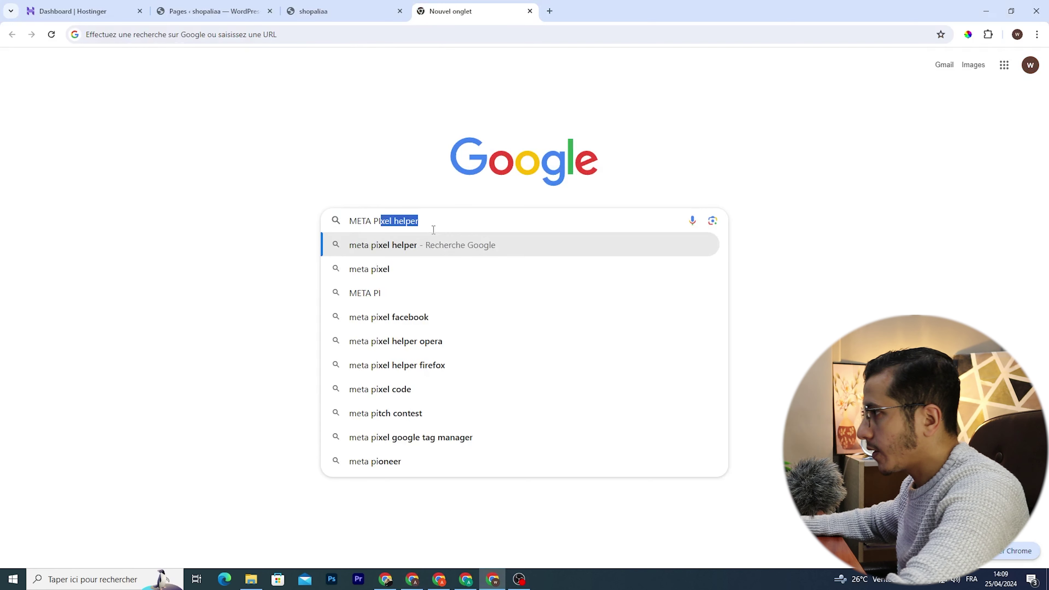
pyautogui.click(400, 252)
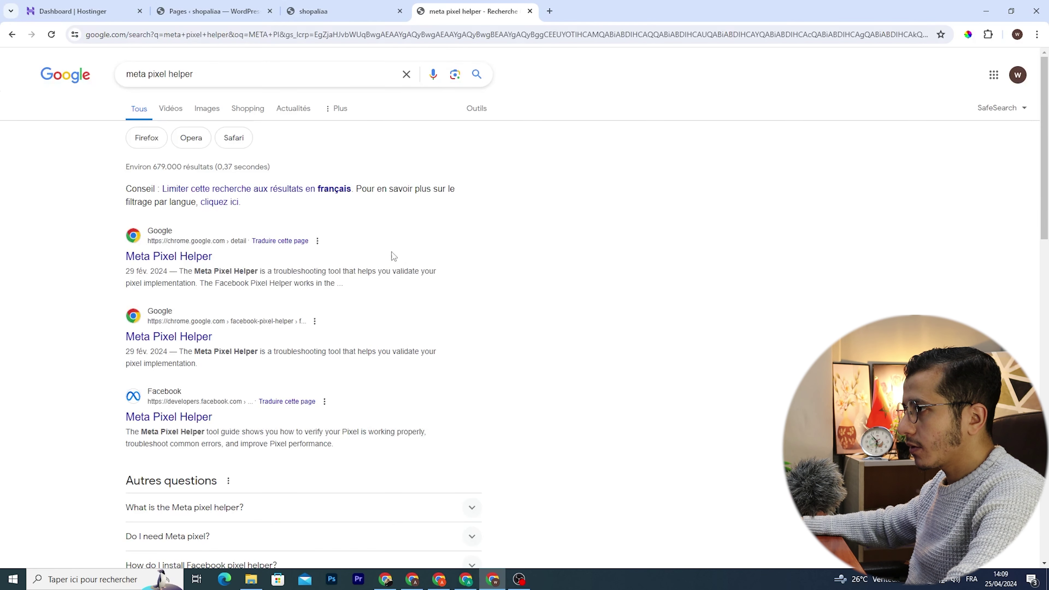
pyautogui.click(201, 259)
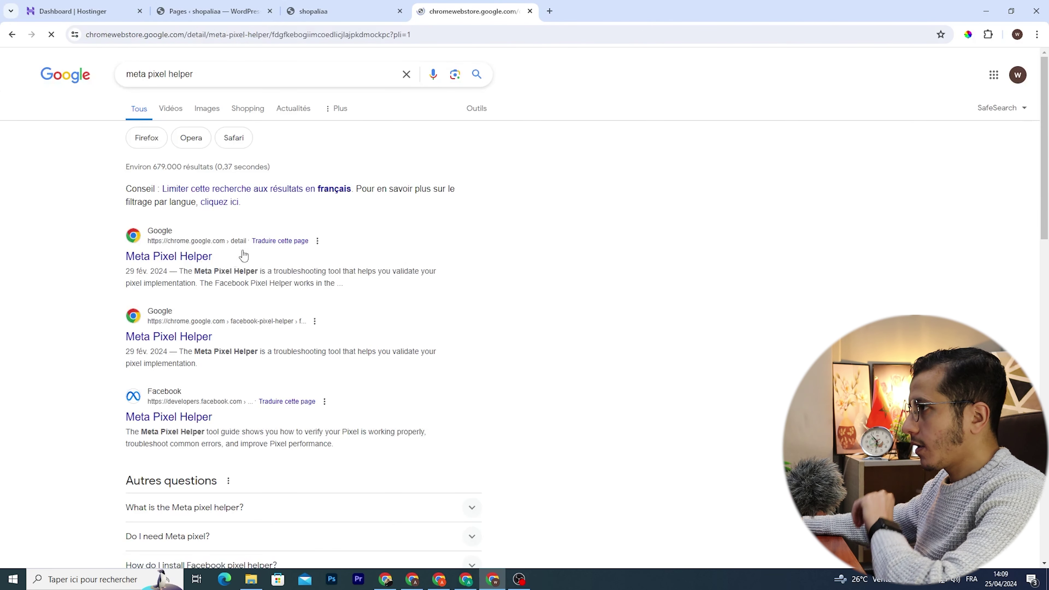
# Install the Meta Pixel Helper extension in Chrome and pin it to the toolbar
pyautogui.click(808, 118)
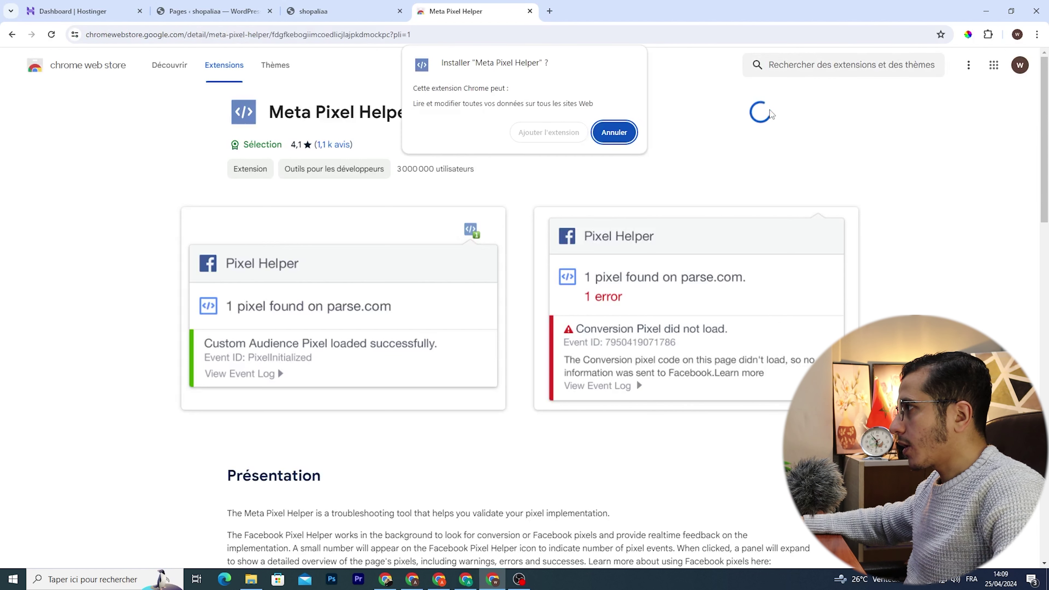
pyautogui.click(569, 140)
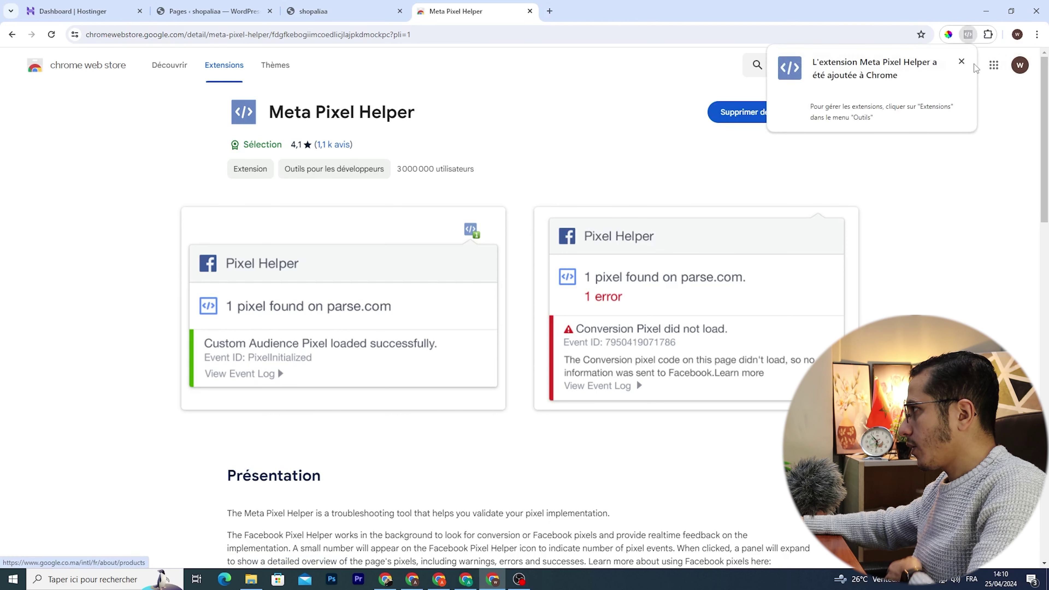
pyautogui.click(966, 37)
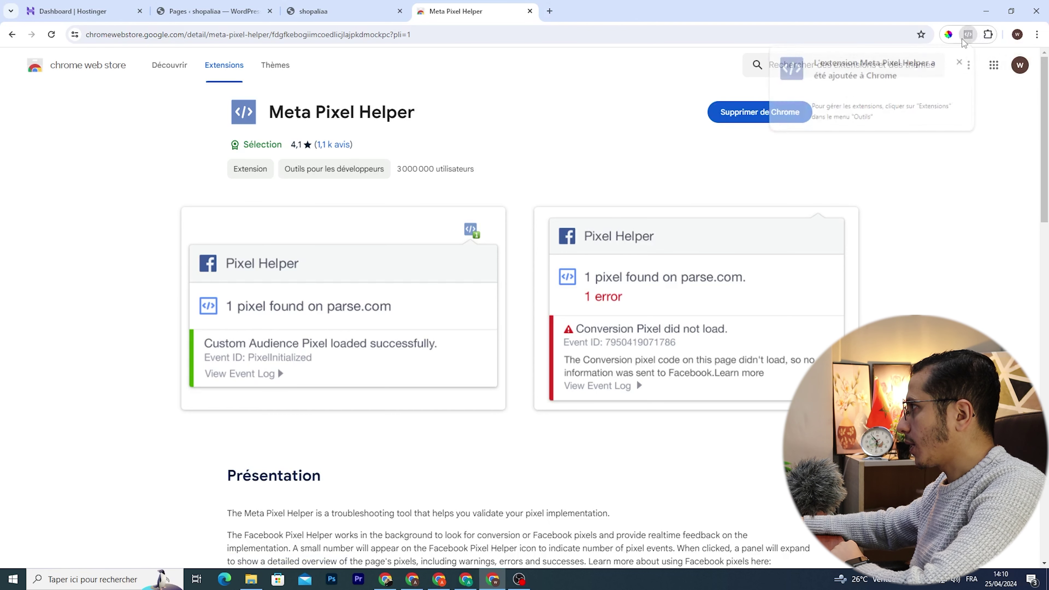
pyautogui.click(987, 35)
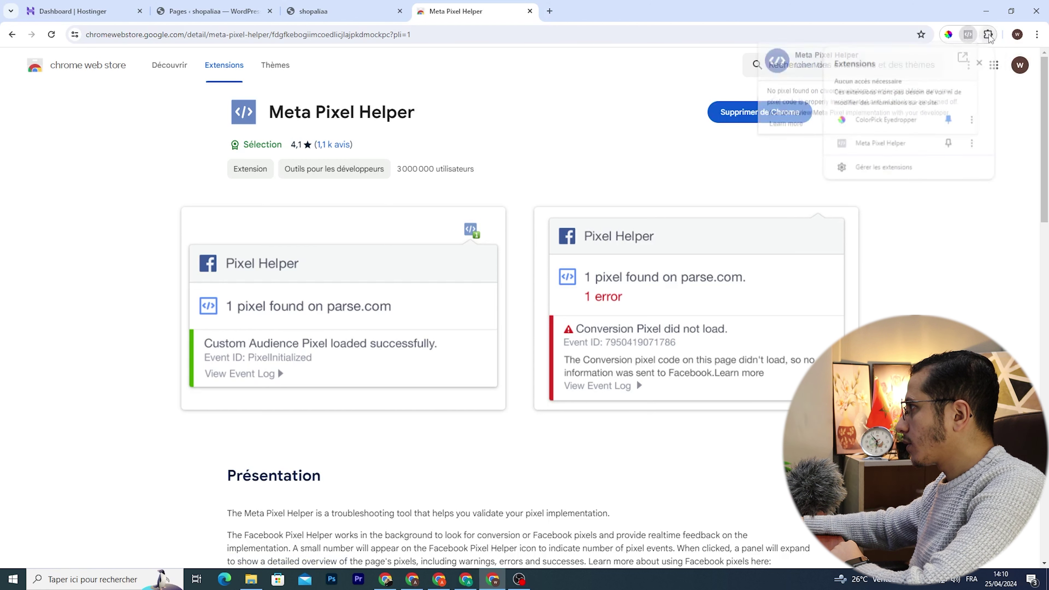
pyautogui.click(957, 143)
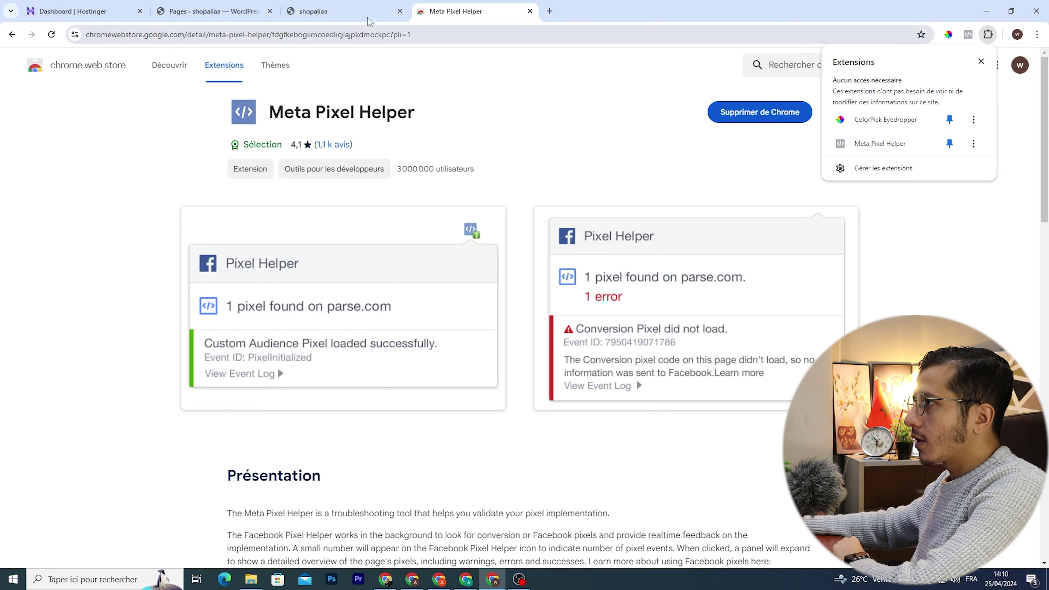
# Reload the shopaliaa home page and inspect its pixel events with Meta Pixel Helper
pyautogui.click(318, 11)
pyautogui.click(51, 34)
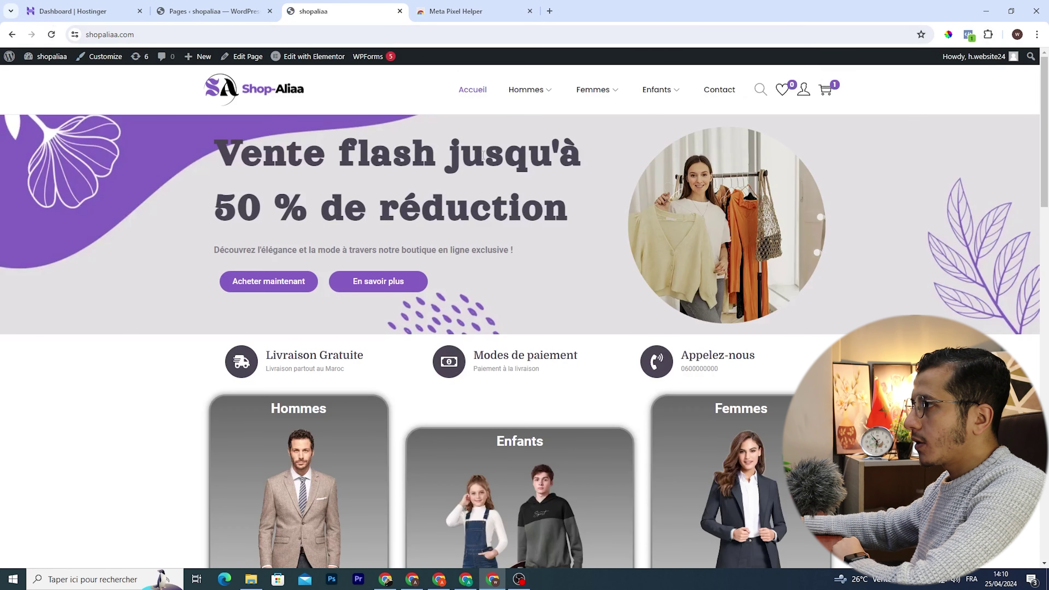
pyautogui.scroll(-5, 580, 291)
pyautogui.scroll(5, 582, 306)
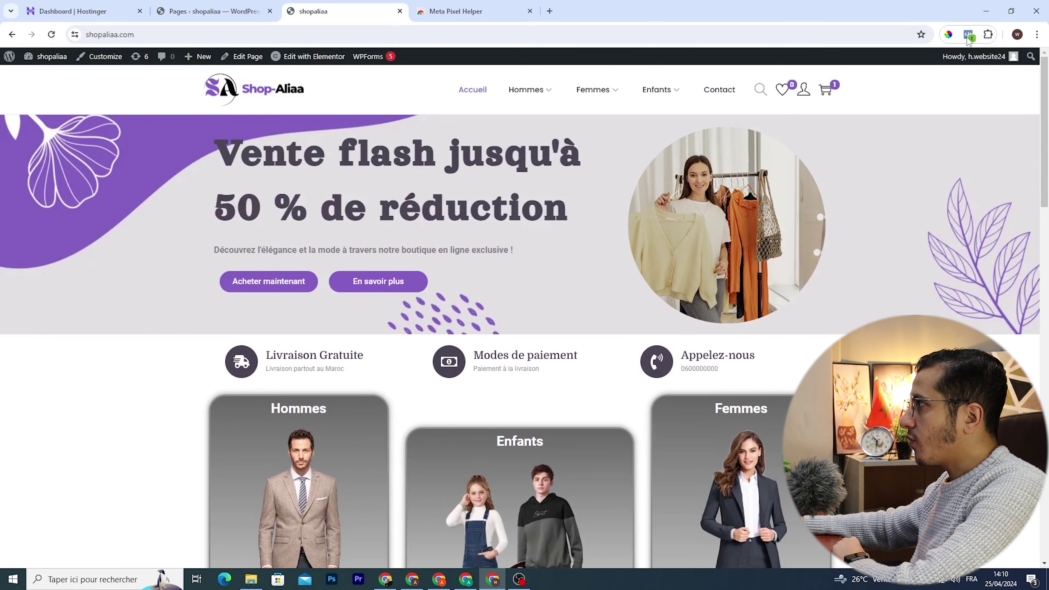
pyautogui.click(967, 35)
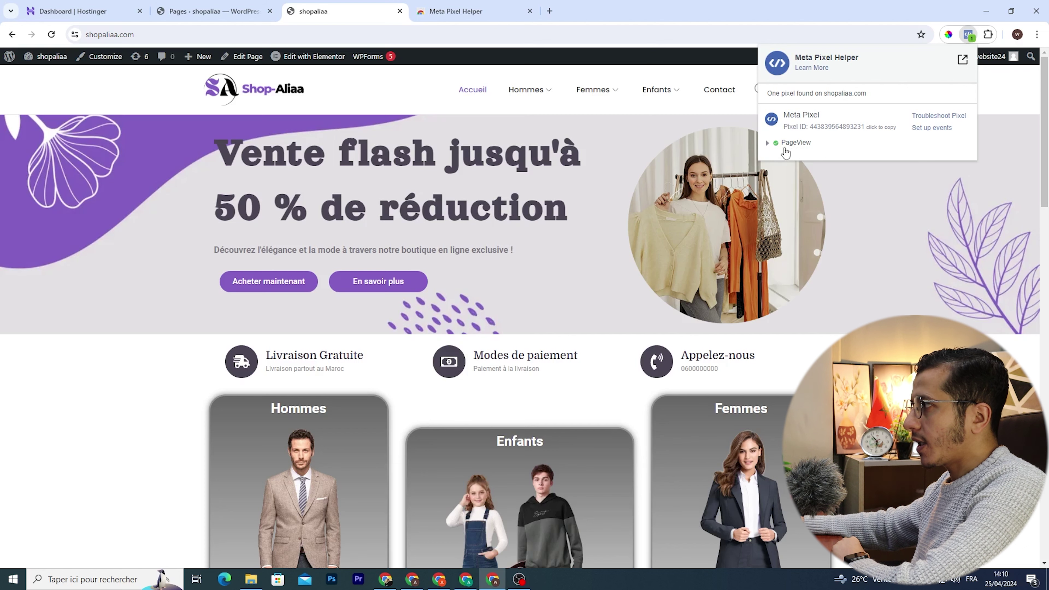
# Open the Gilet Décontracté À Manches Longues De Lanterne page from Enfants and inspect its pixel events with Meta Pixel Helper
pyautogui.scroll(-5, 510, 328)
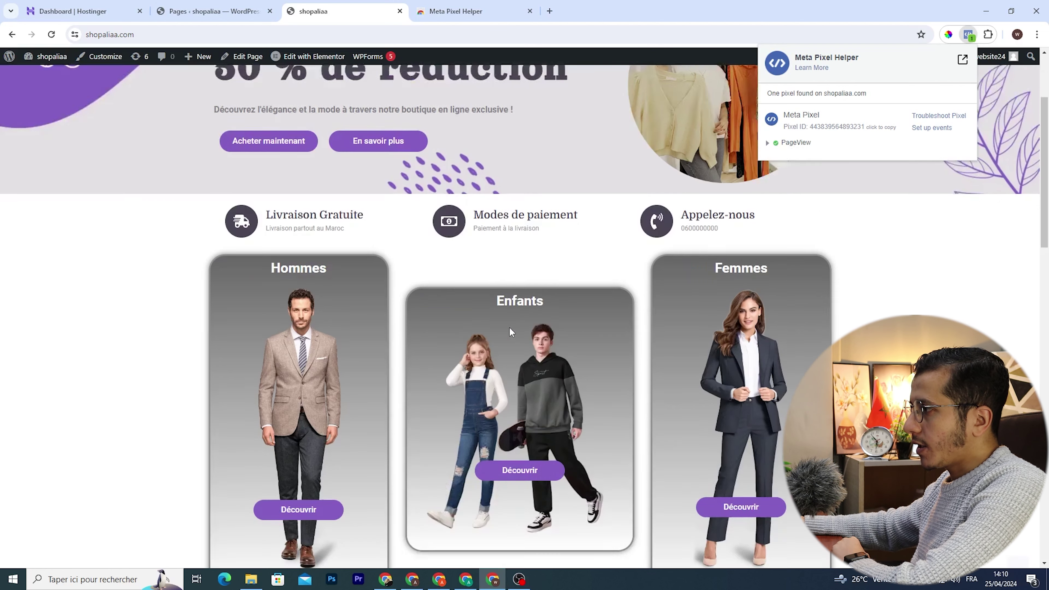
pyautogui.click(508, 393)
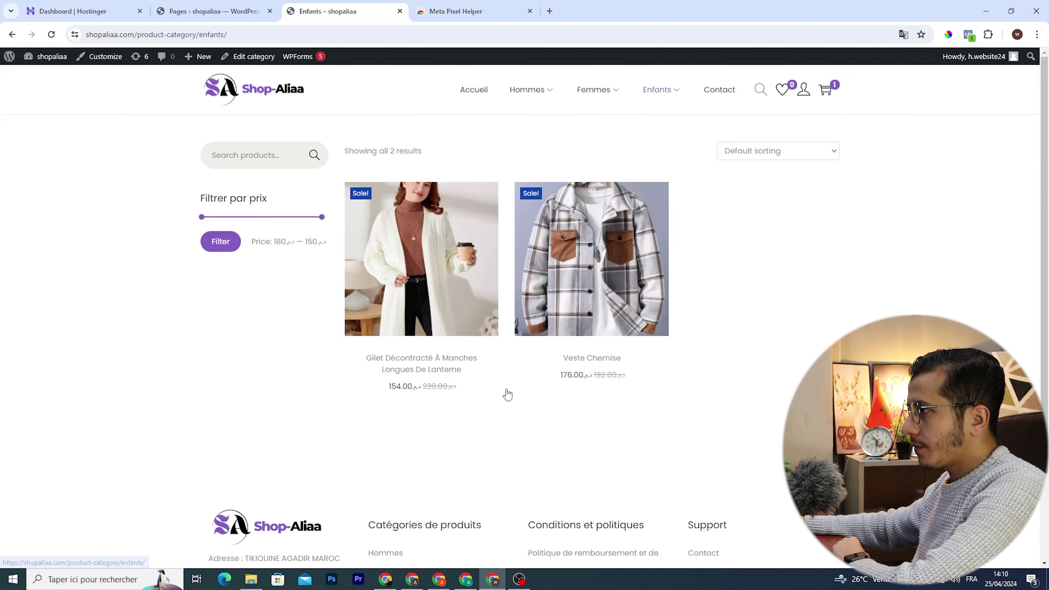
pyautogui.click(416, 241)
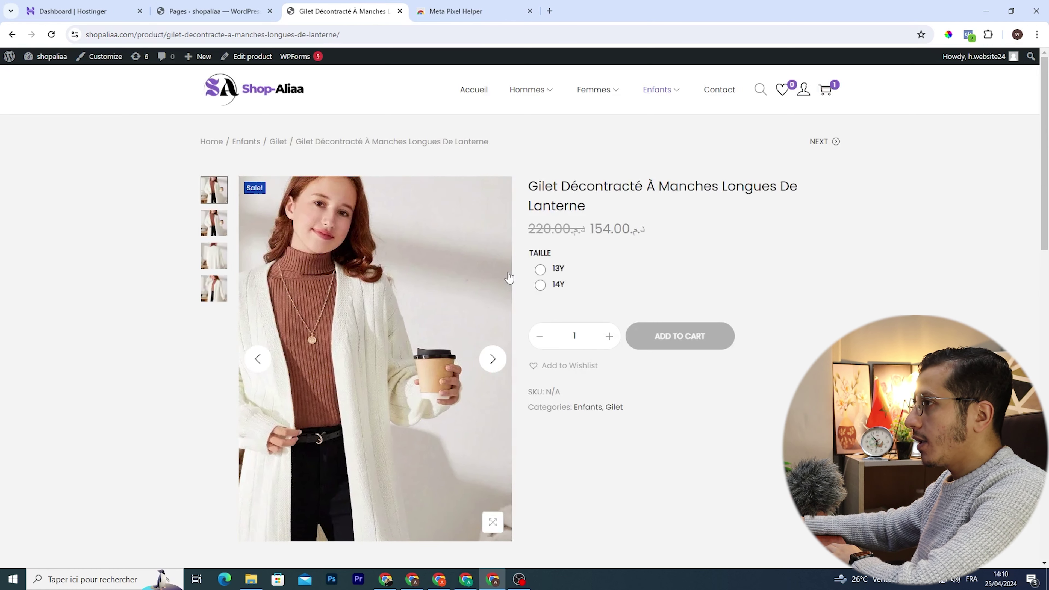
pyautogui.click(968, 35)
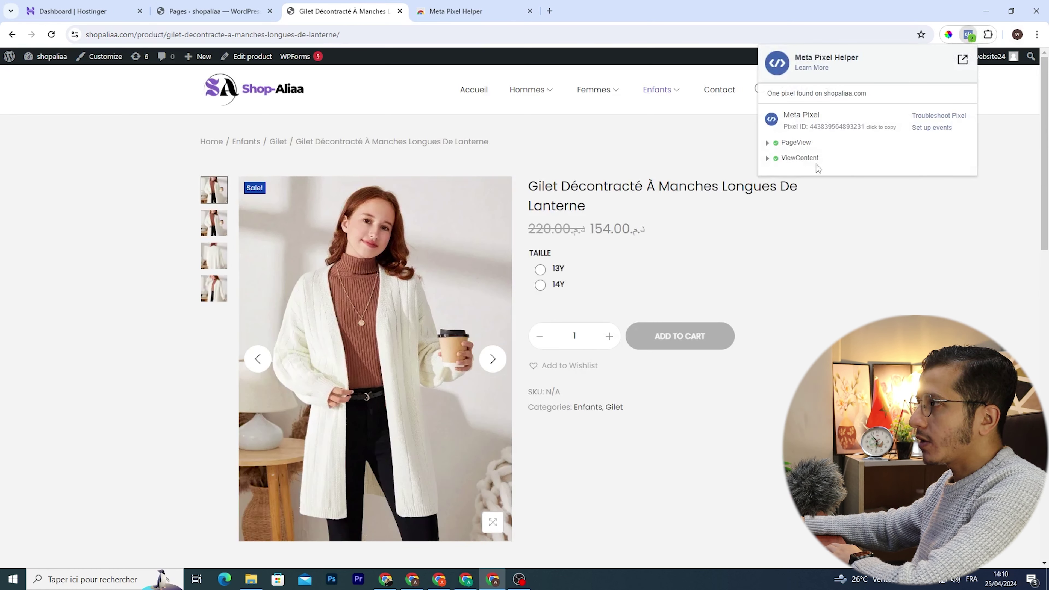
# Add the Gilet Décontracté À Manches Longues De Lanterne in size 13Y to the cart and proceed to checkout
pyautogui.scroll(-1, 554, 264)
pyautogui.click(558, 238)
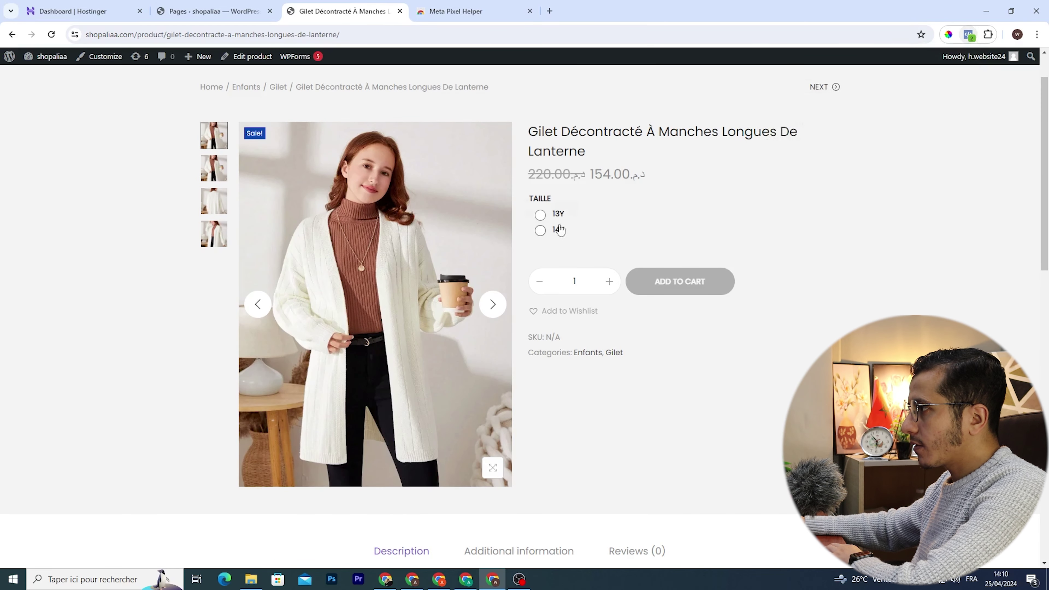
pyautogui.click(541, 215)
pyautogui.click(677, 331)
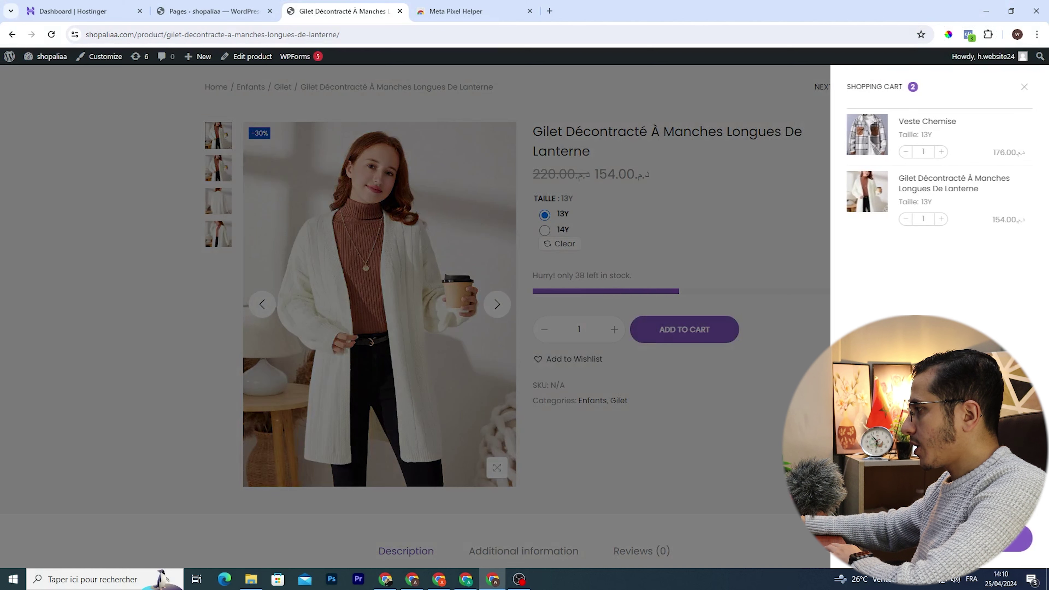
pyautogui.click(1015, 538)
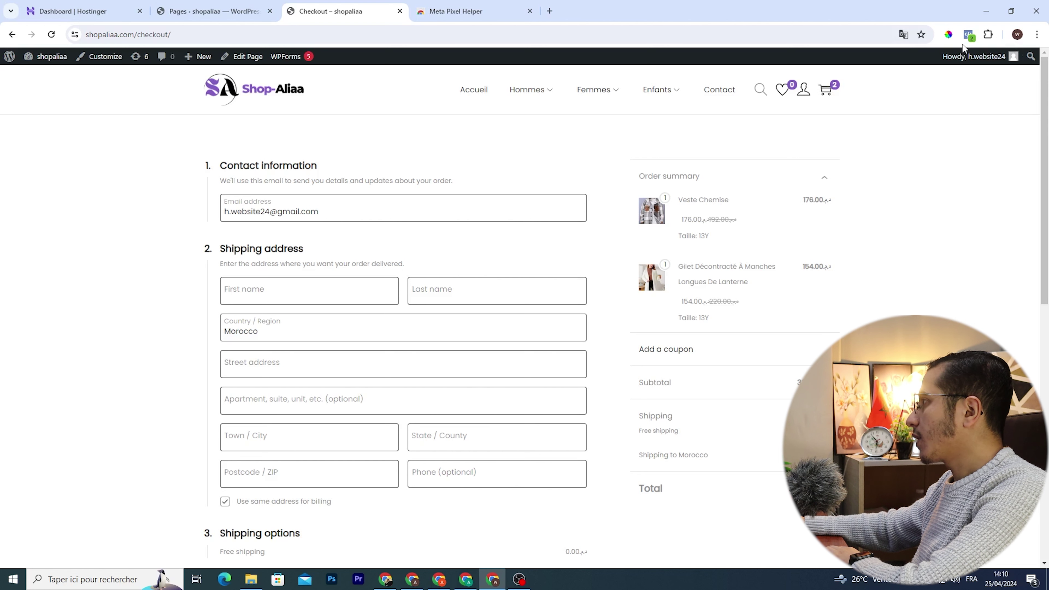
# Inspect the checkout page's pixel events with Meta Pixel Helper and check them against the Pixel WP overview in Events Manager
pyautogui.click(969, 34)
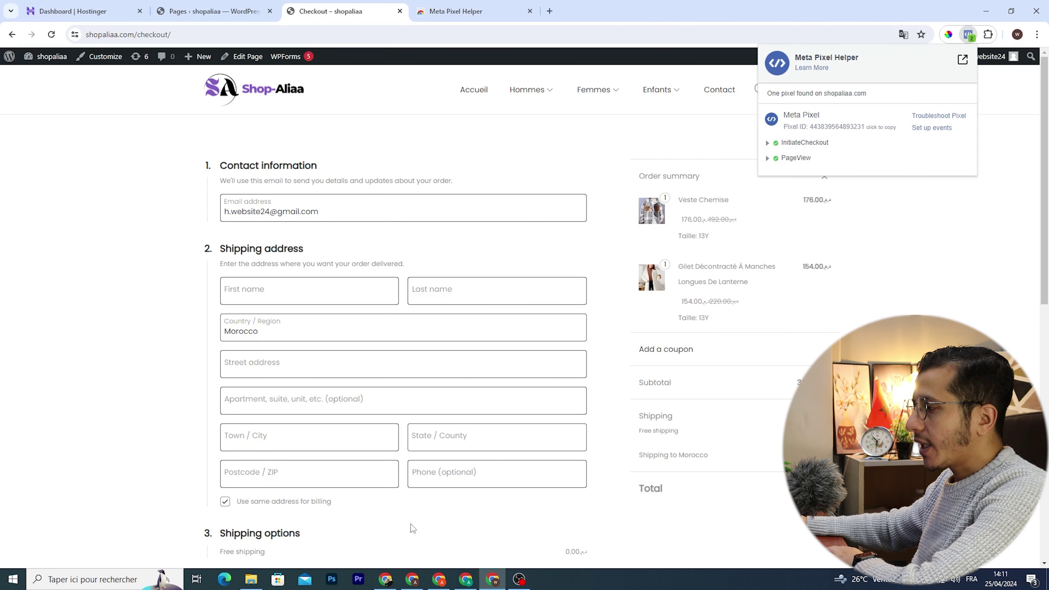
pyautogui.click(466, 578)
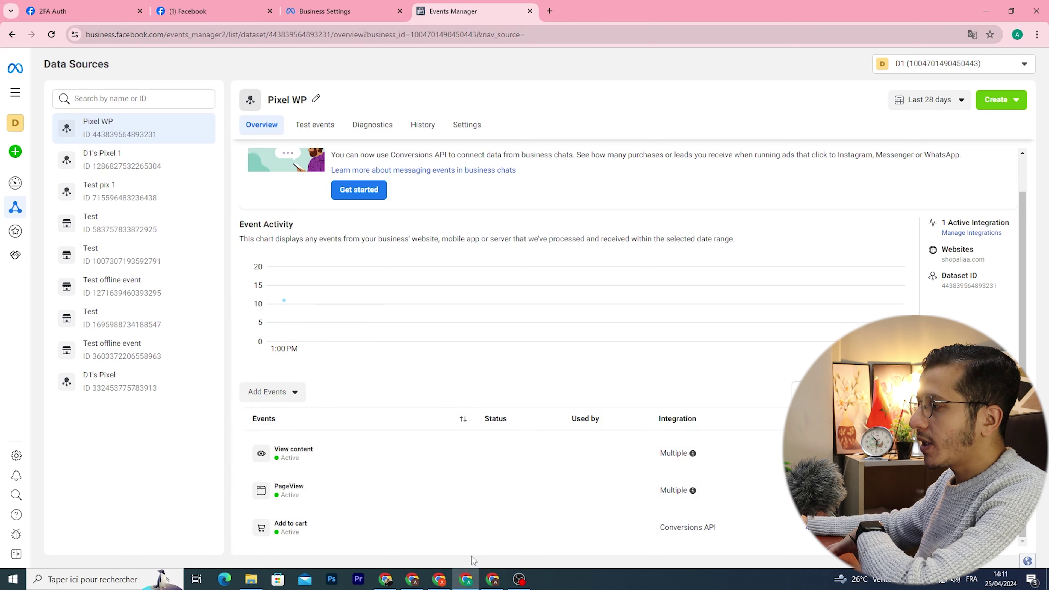
pyautogui.click(496, 584)
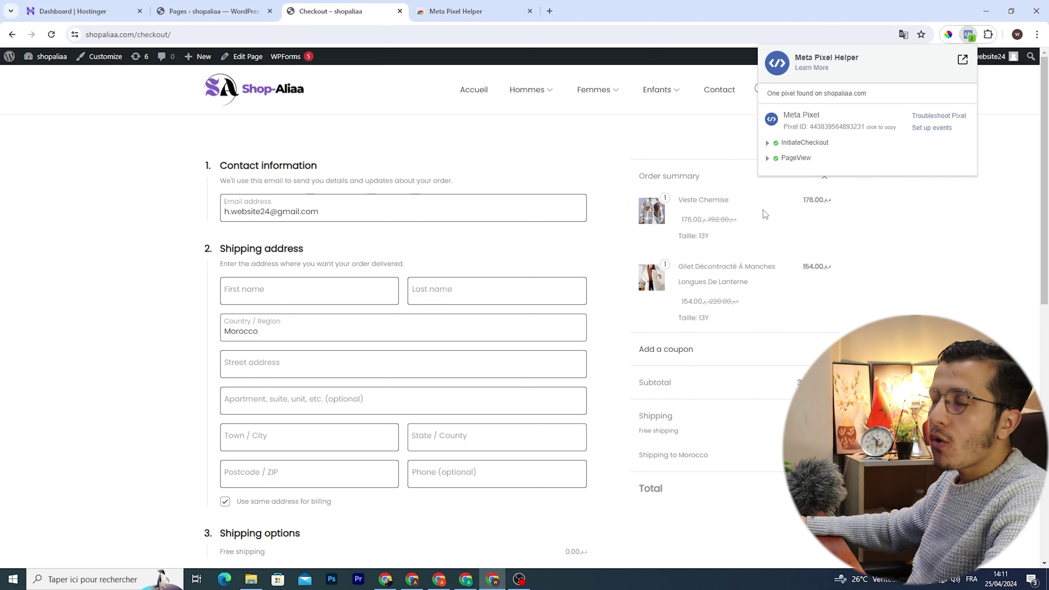
# Return to the shopaliaa home page from checkout
pyautogui.click(469, 96)
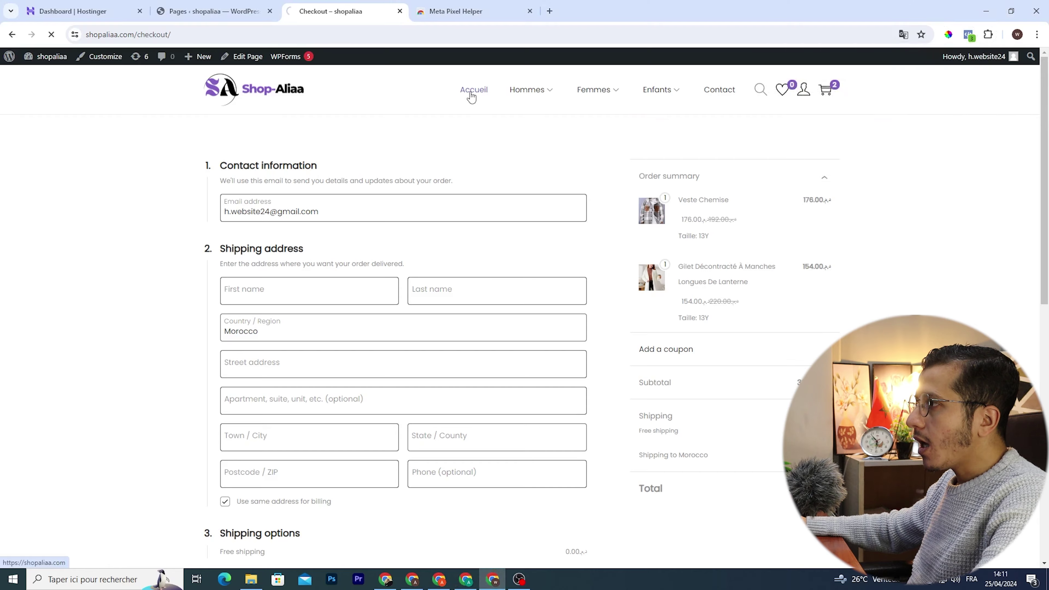